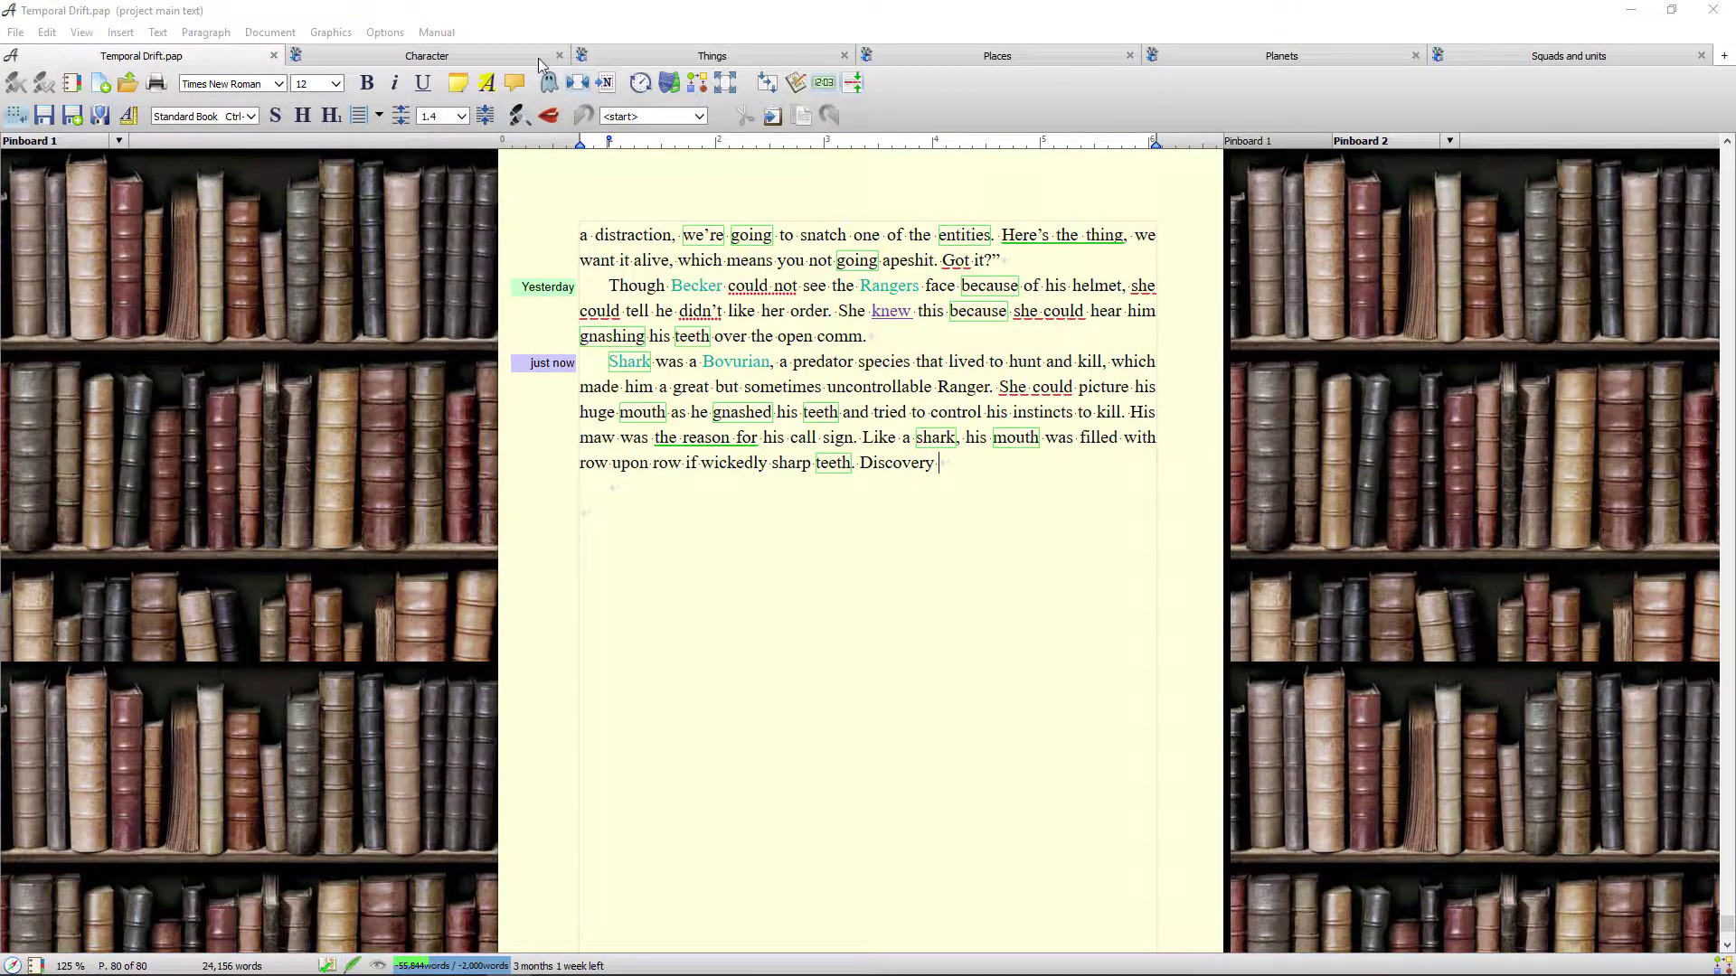
Browse the Character and Planets tables, finishing on the 8-record Squads and units table.
left_click(485, 54)
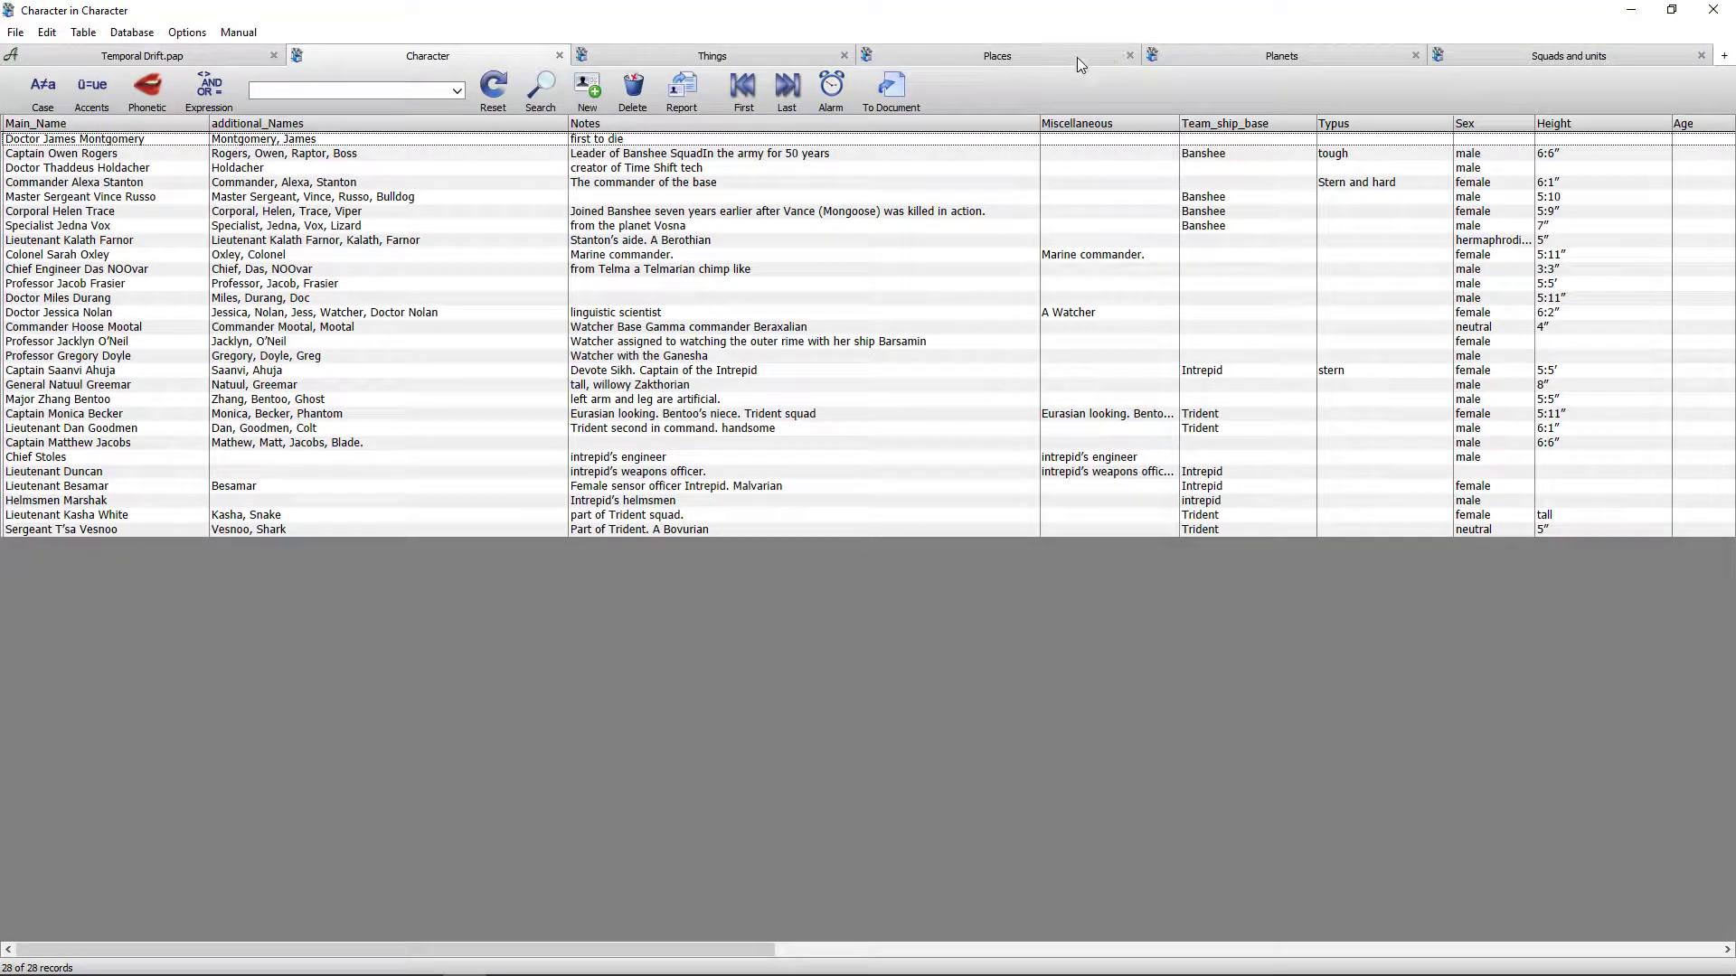
left_click(1238, 58)
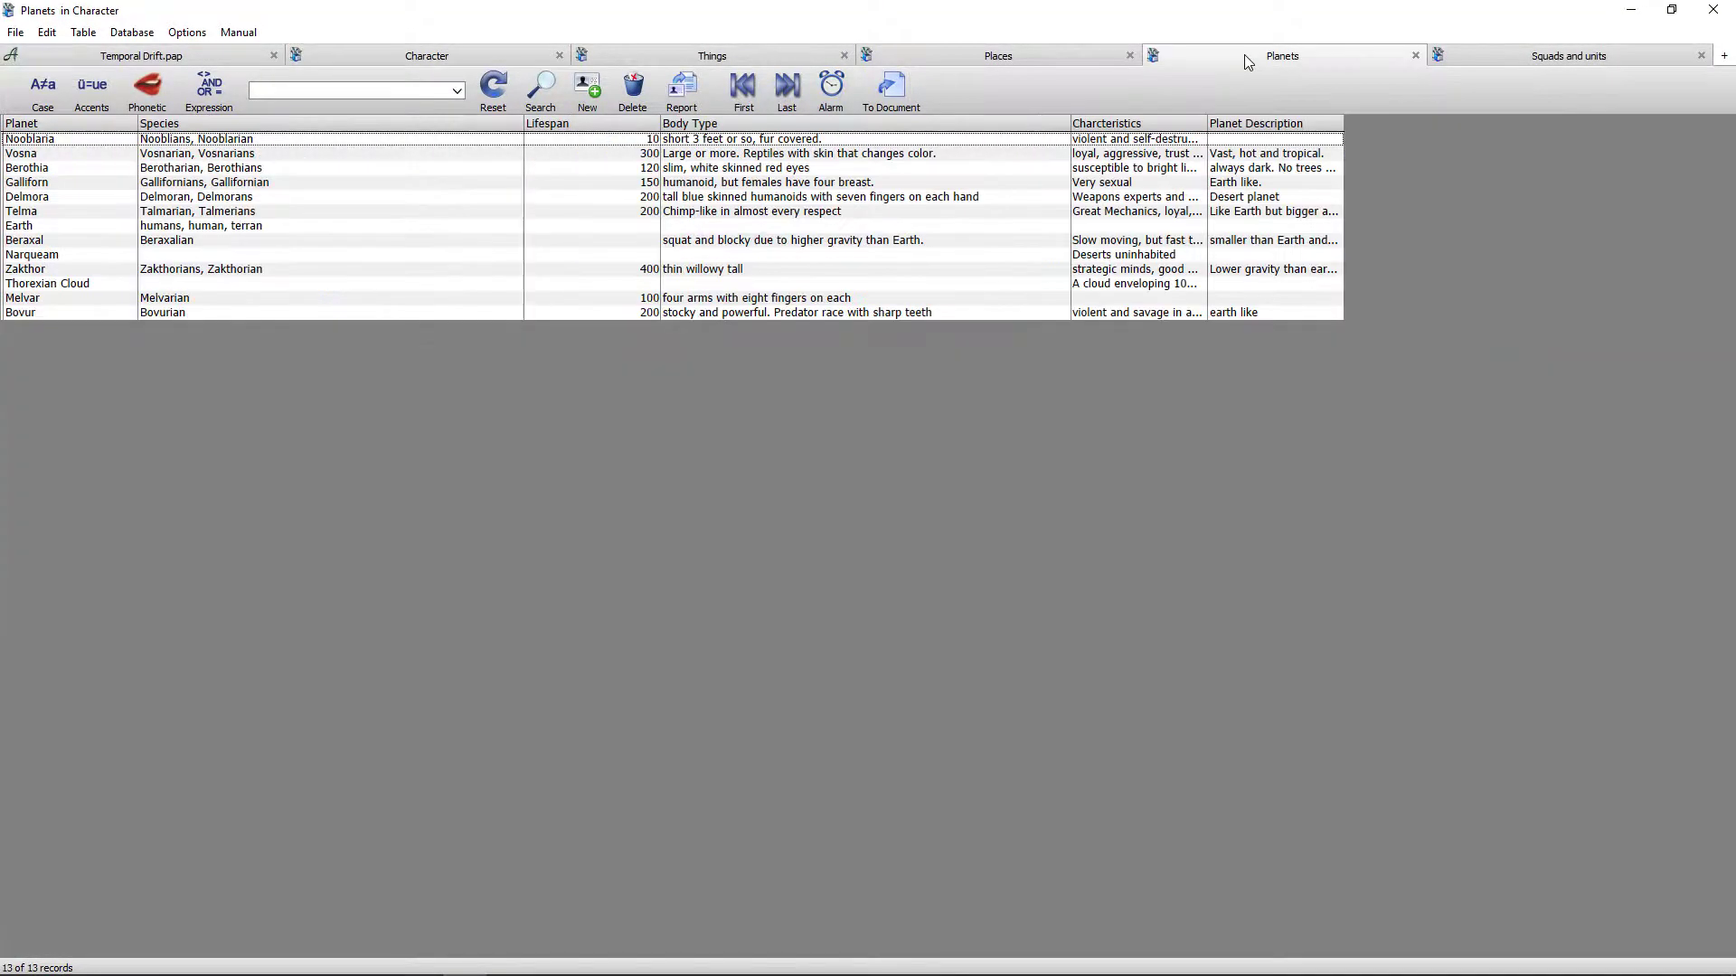
left_click(1592, 68)
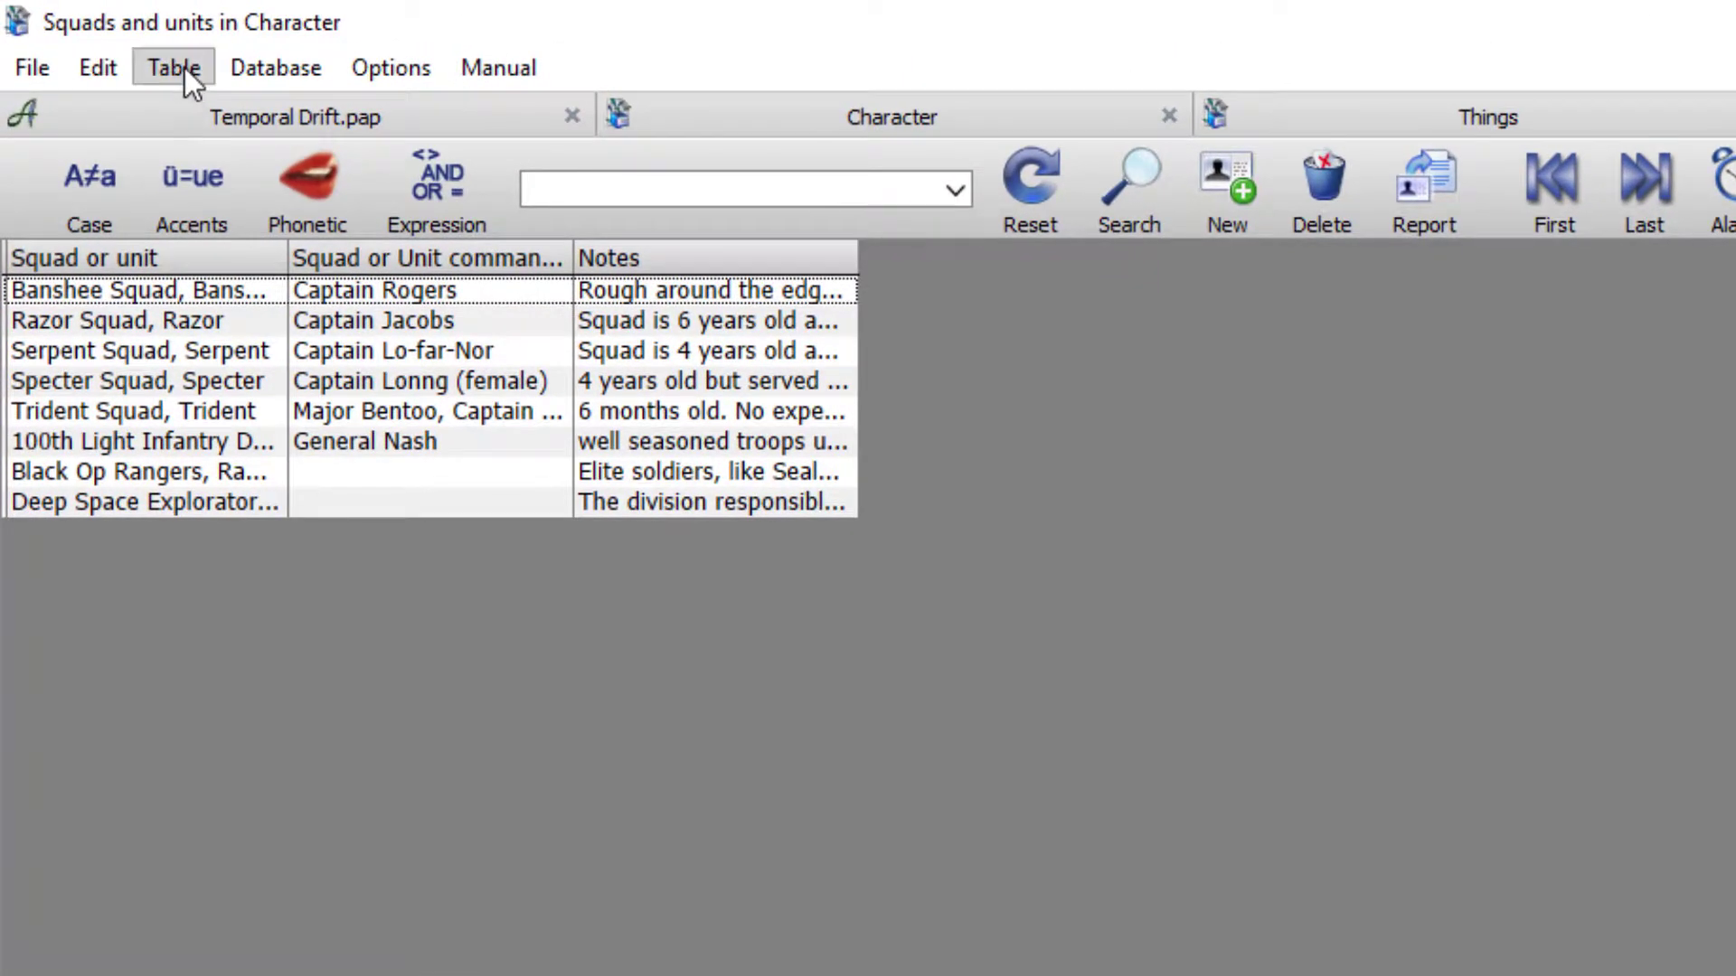
Start a new table named Ships from Table > Change/Add Tables.
left_click(185, 67)
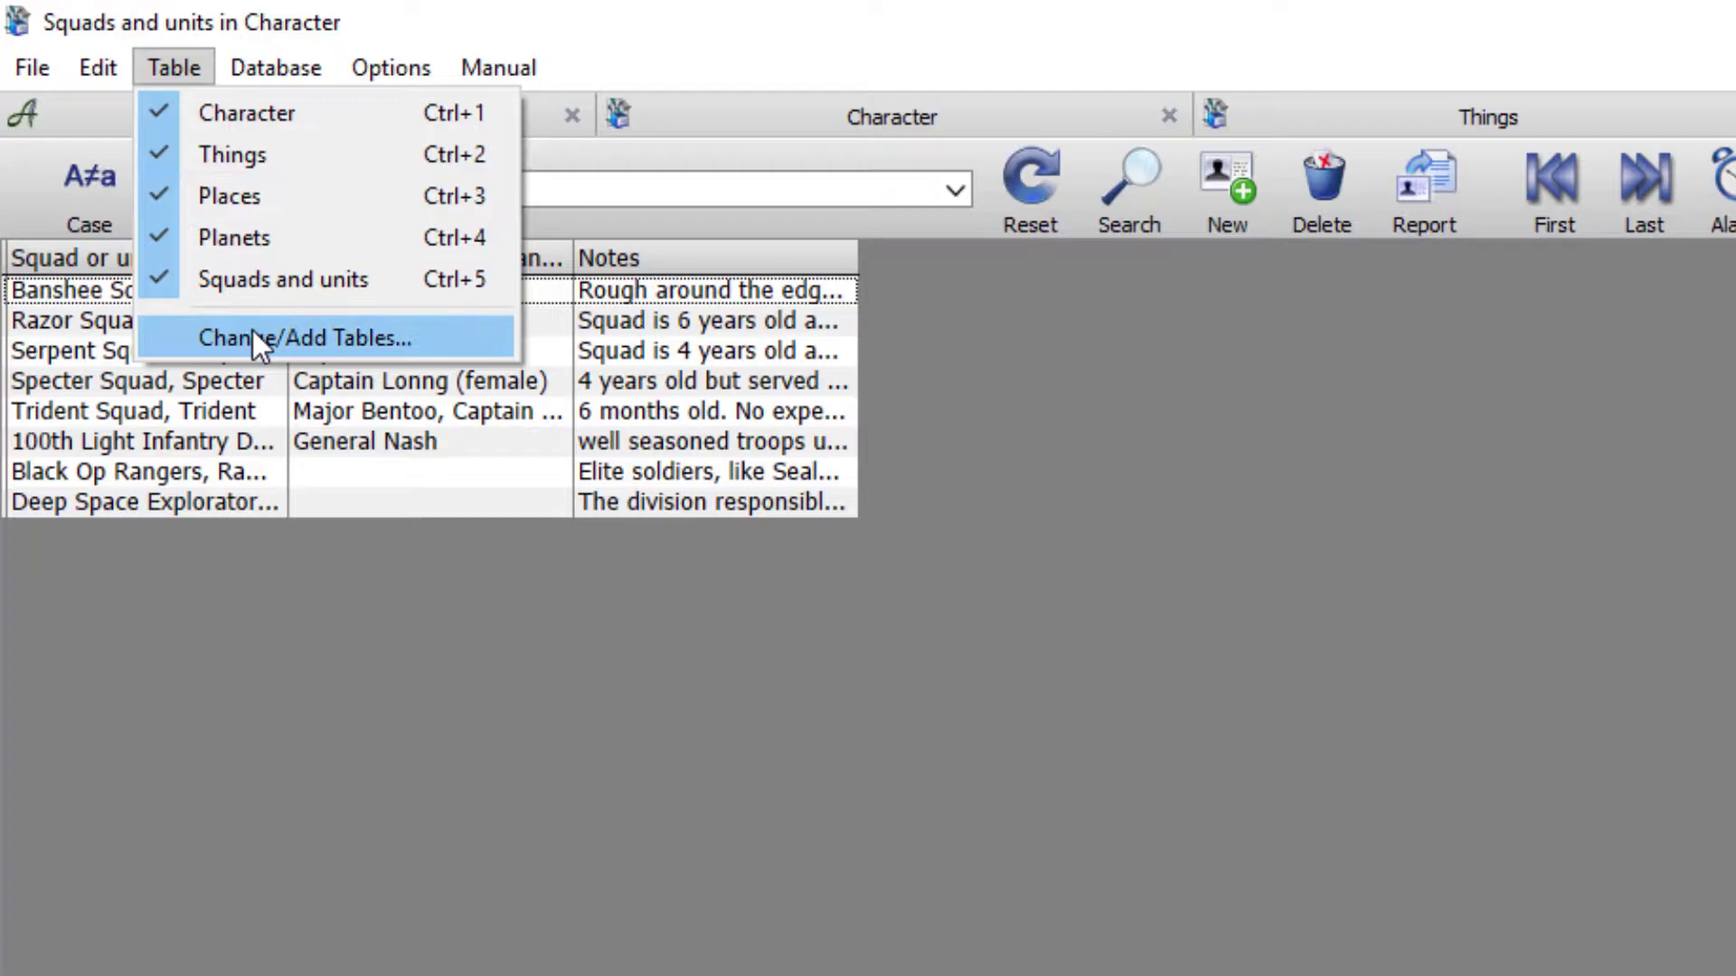
left_click(252, 335)
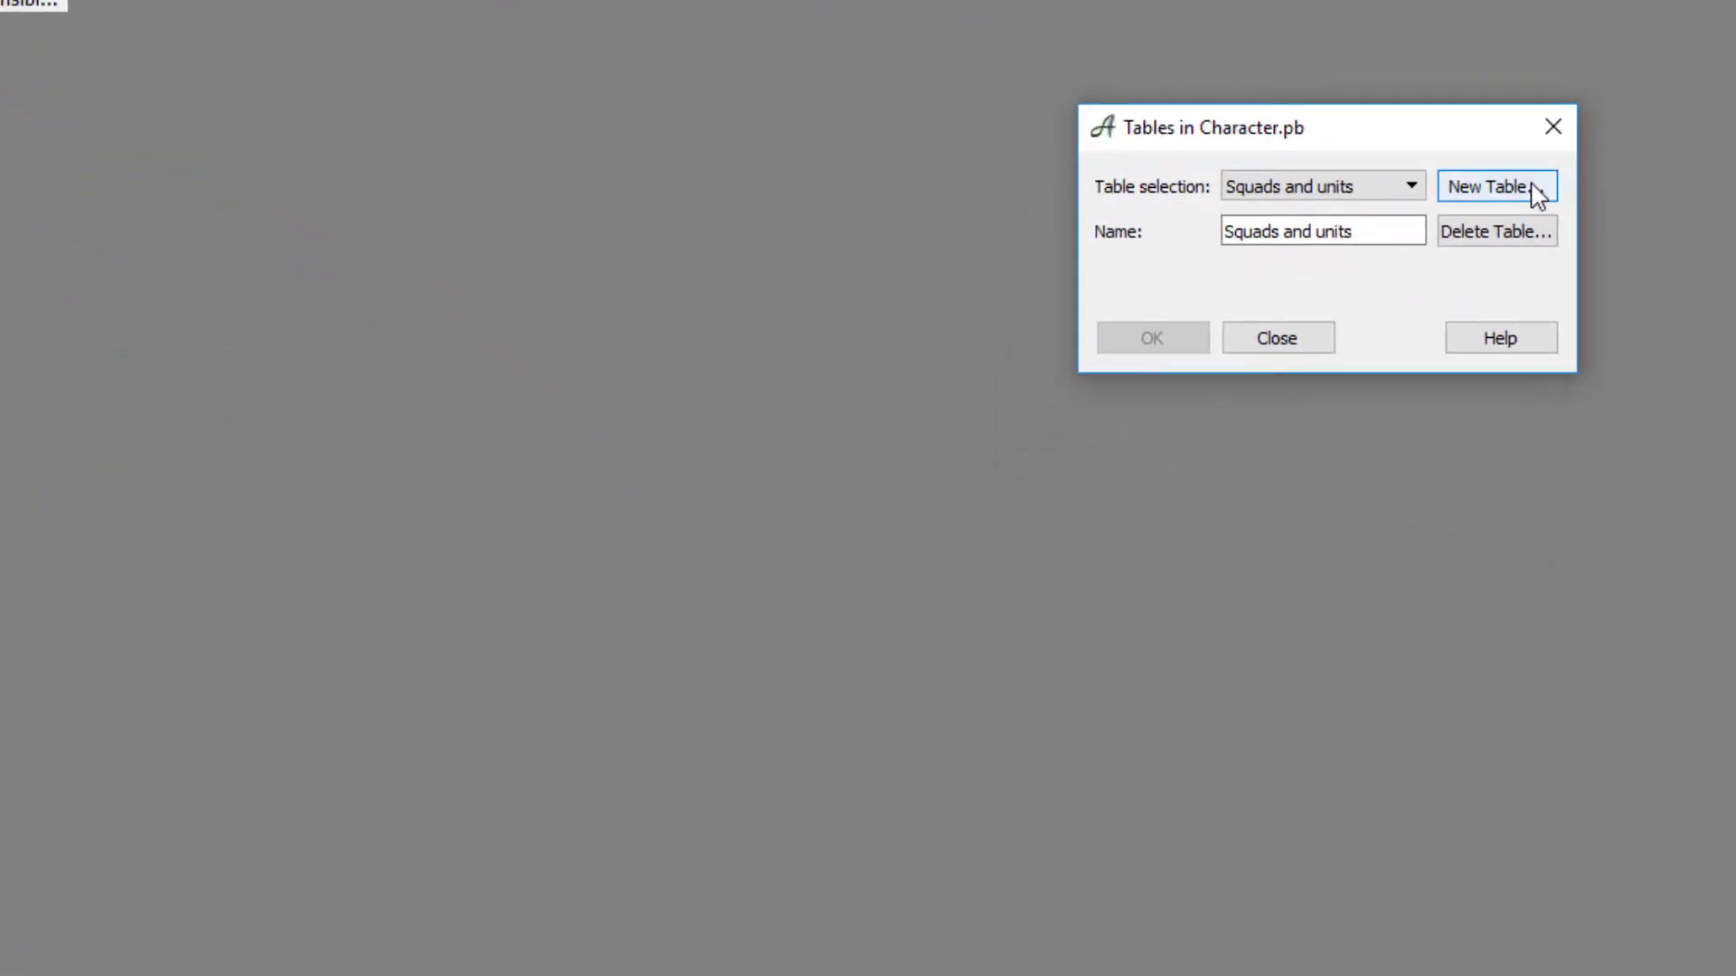
left_click(1537, 192)
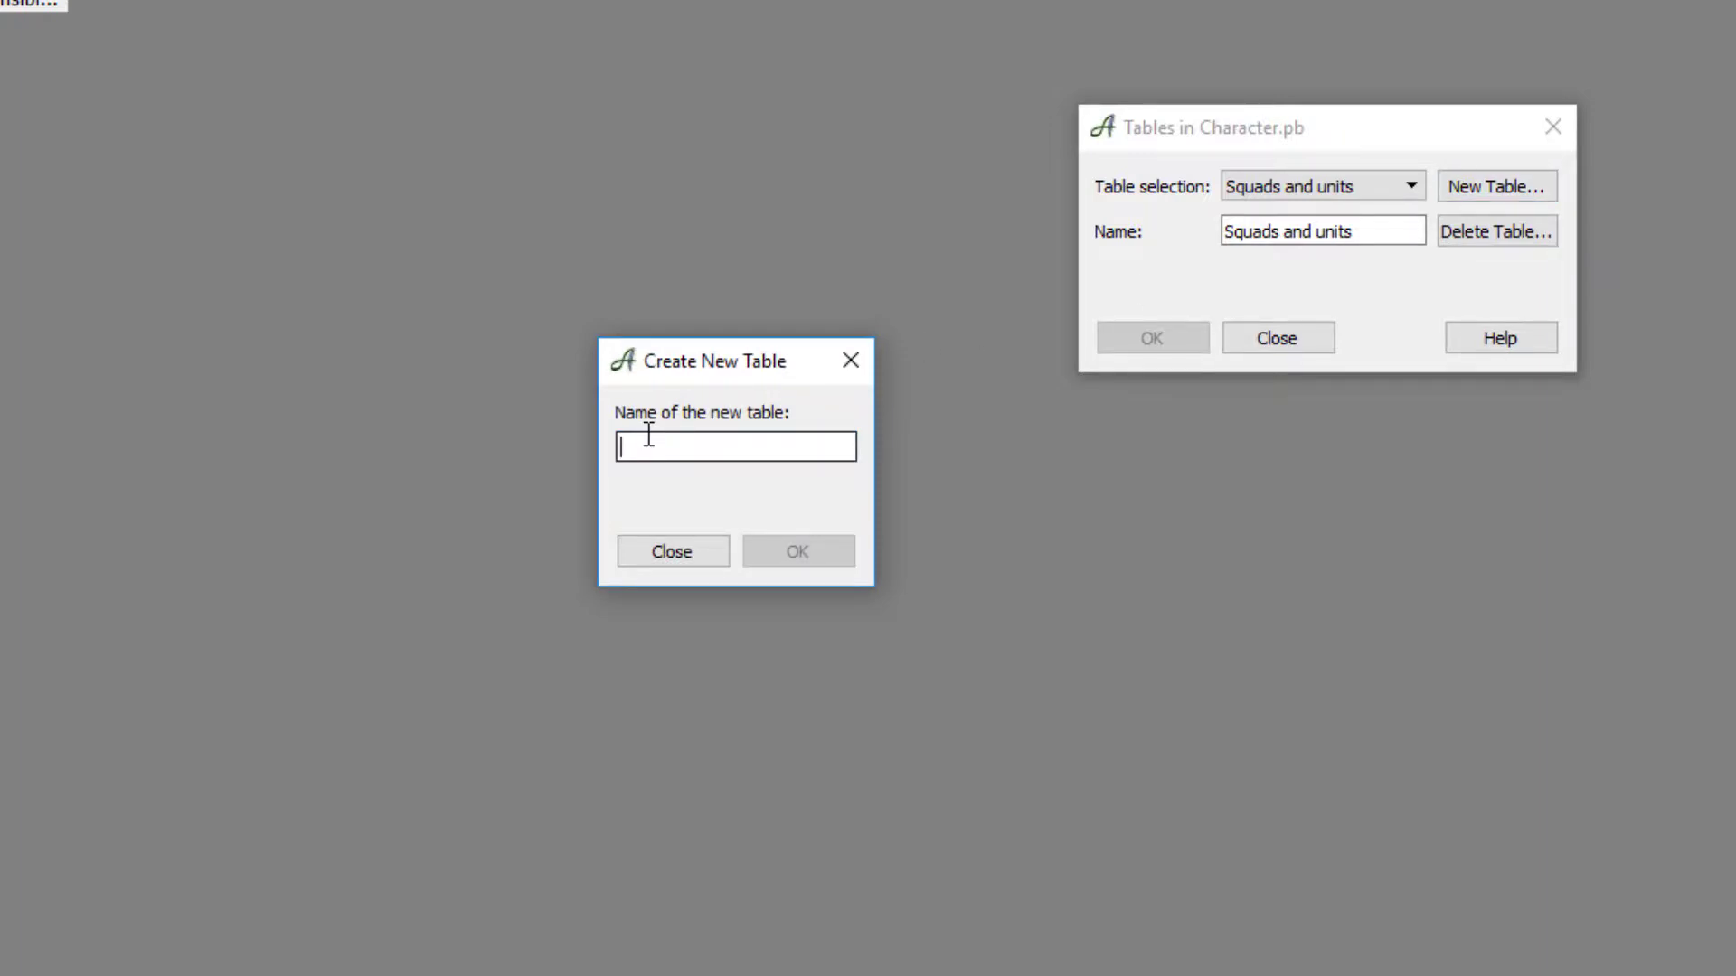
type("Shi")
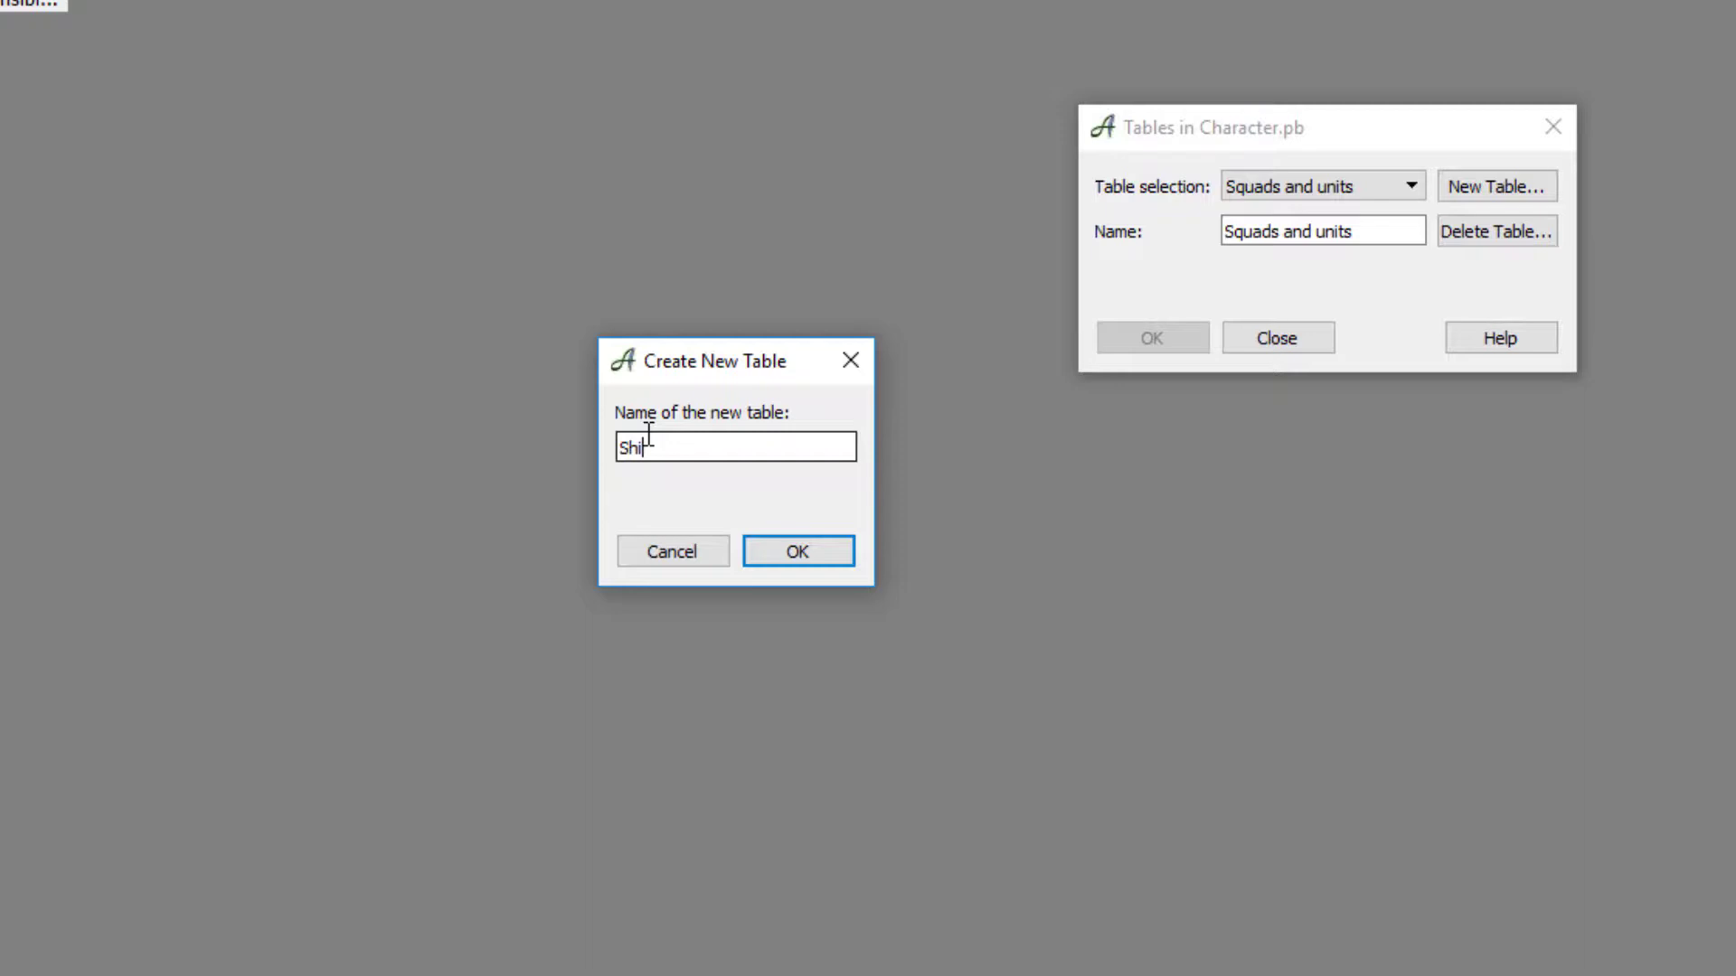
type("ps")
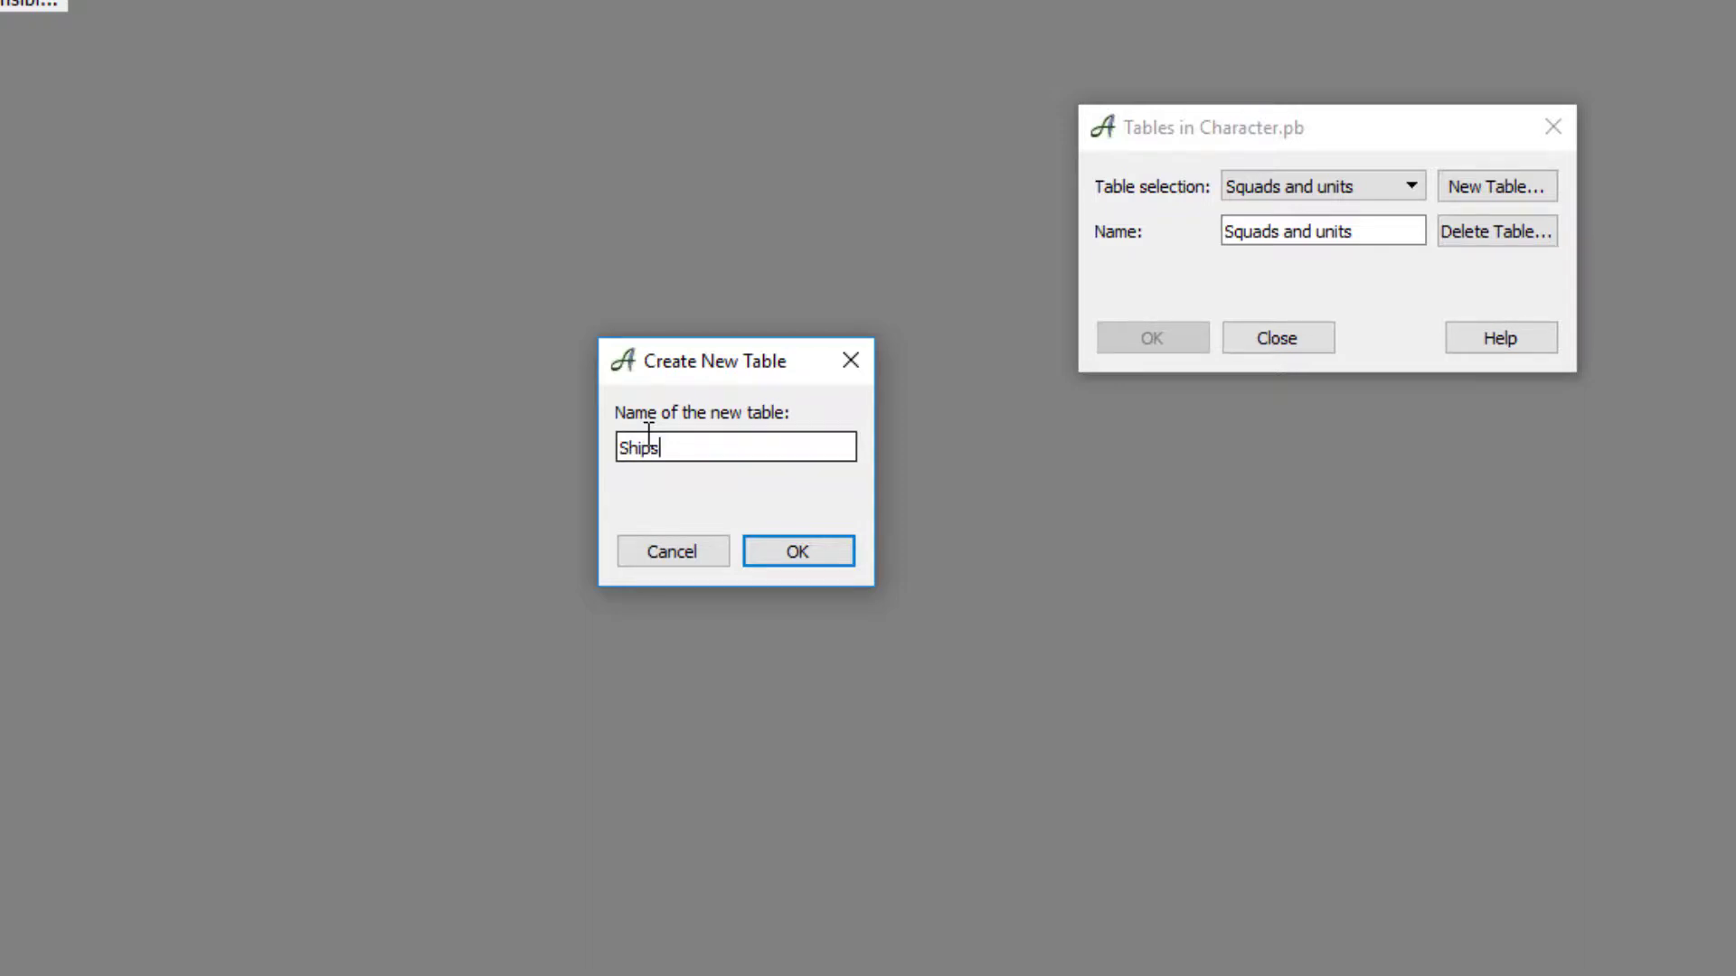
left_click(783, 554)
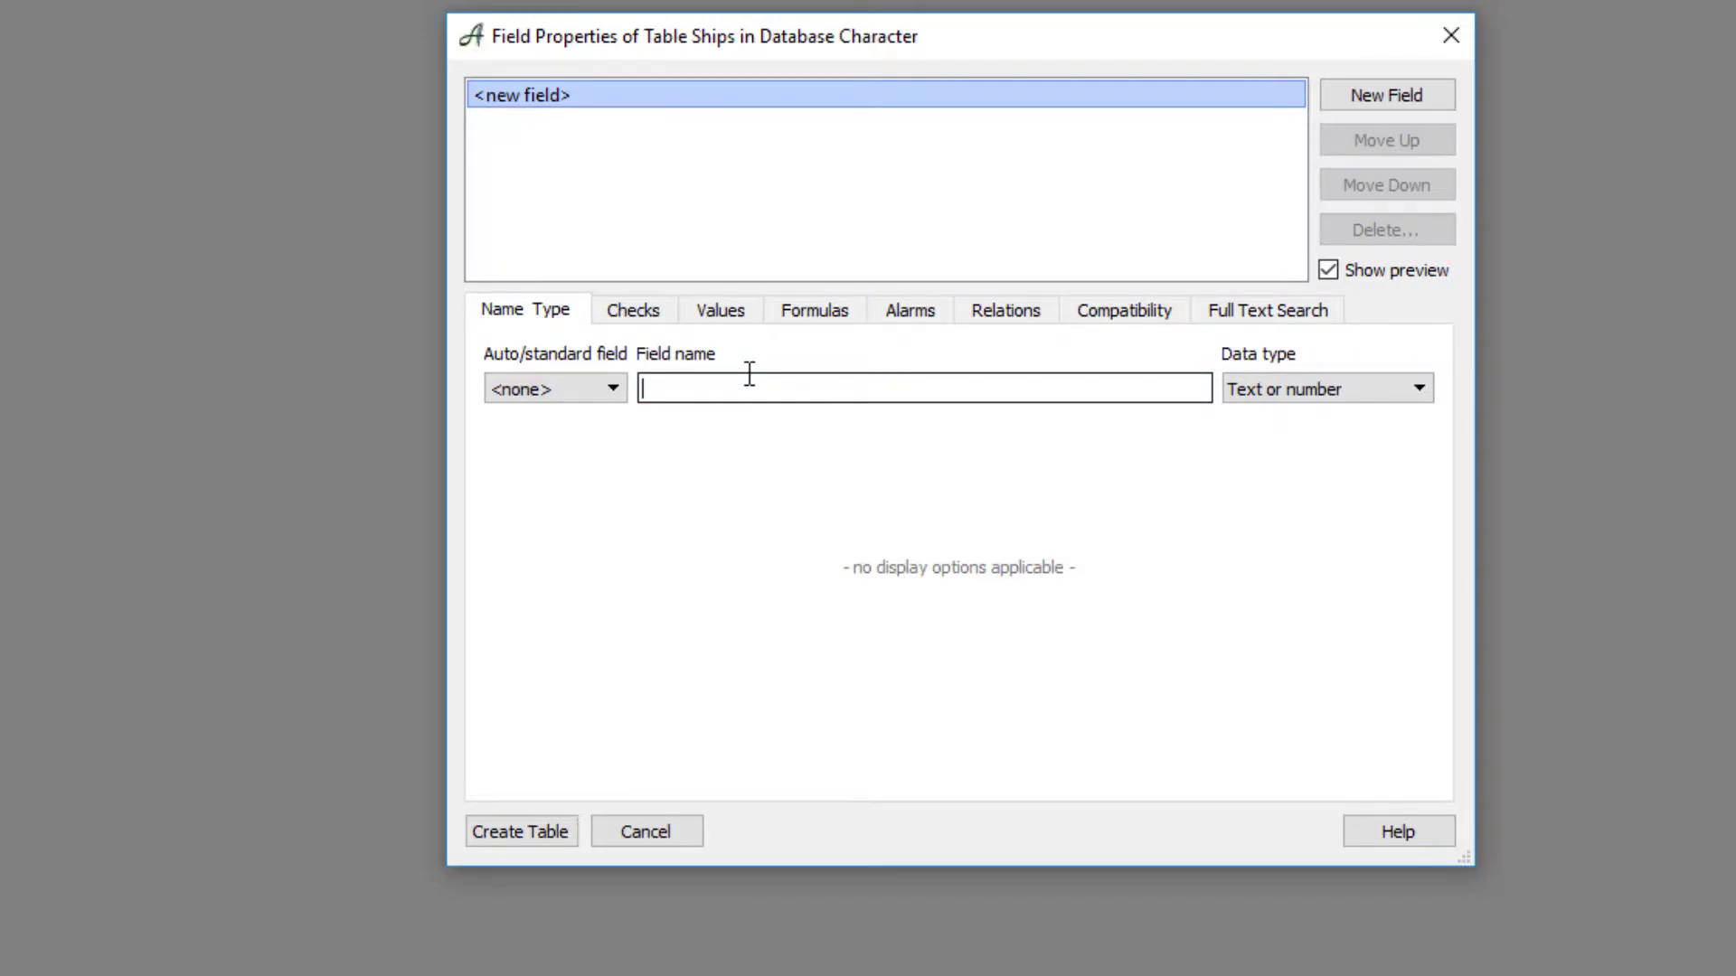
Name the first Ships field Ship_Shuttles with data type Auto-link names, then add a second field.
type("Shio")
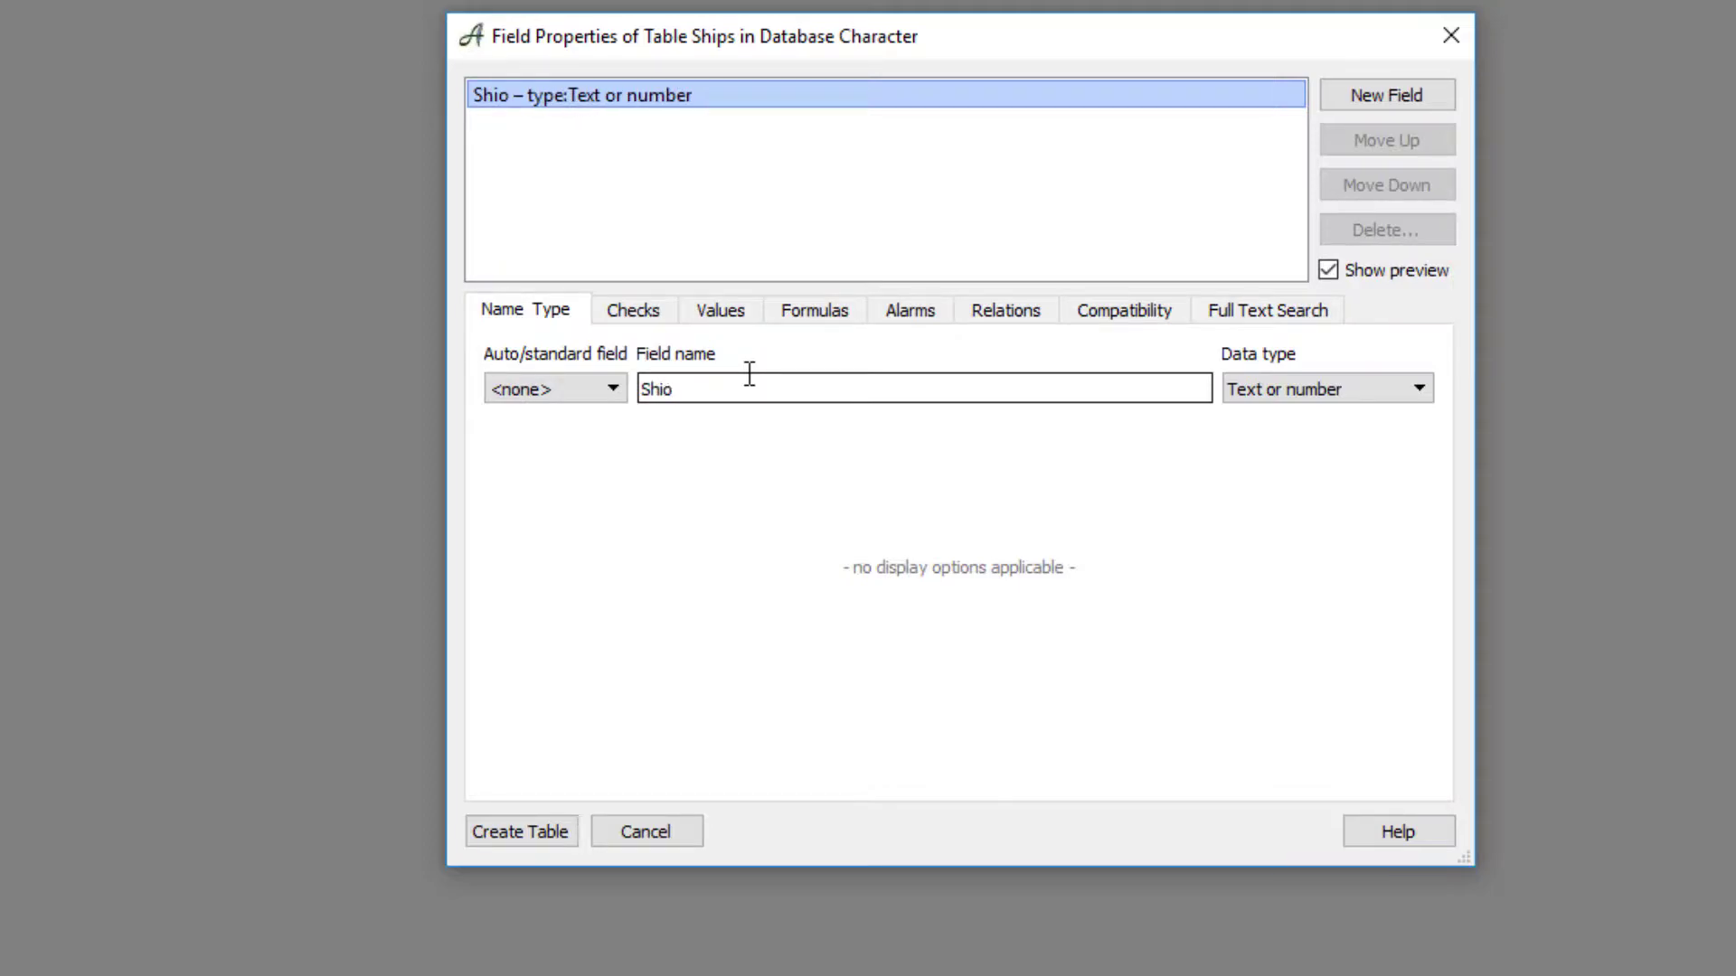
key("BackSpace")
type("p")
type("_")
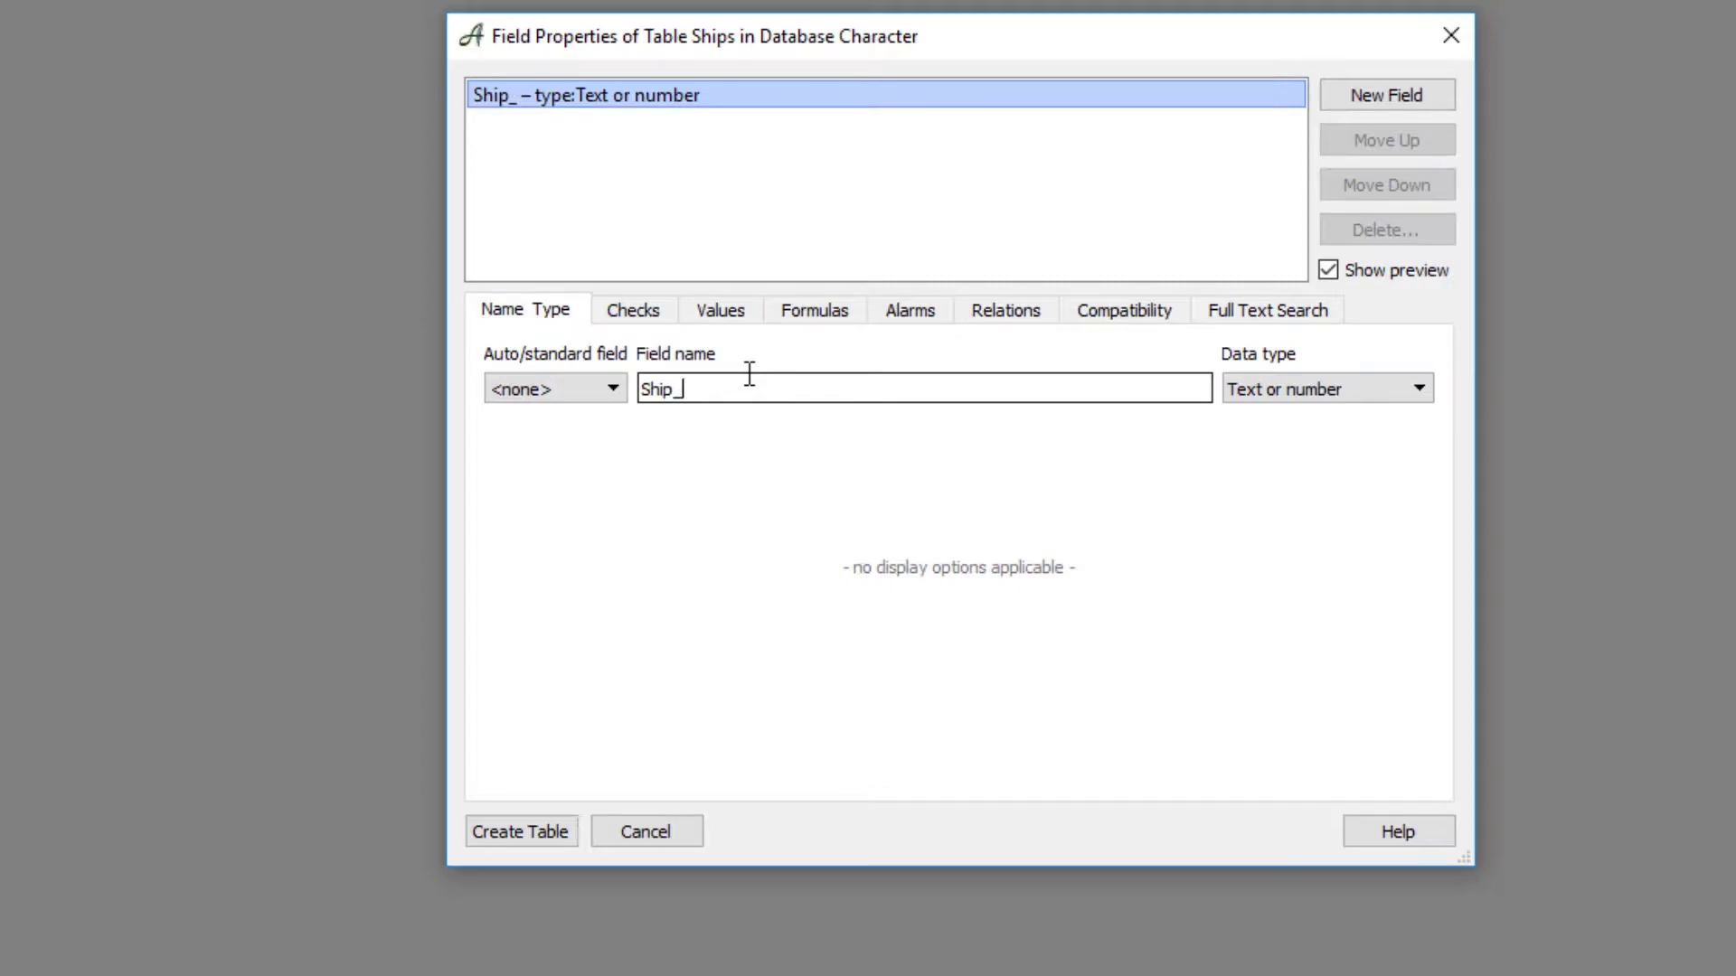
type("Shutt")
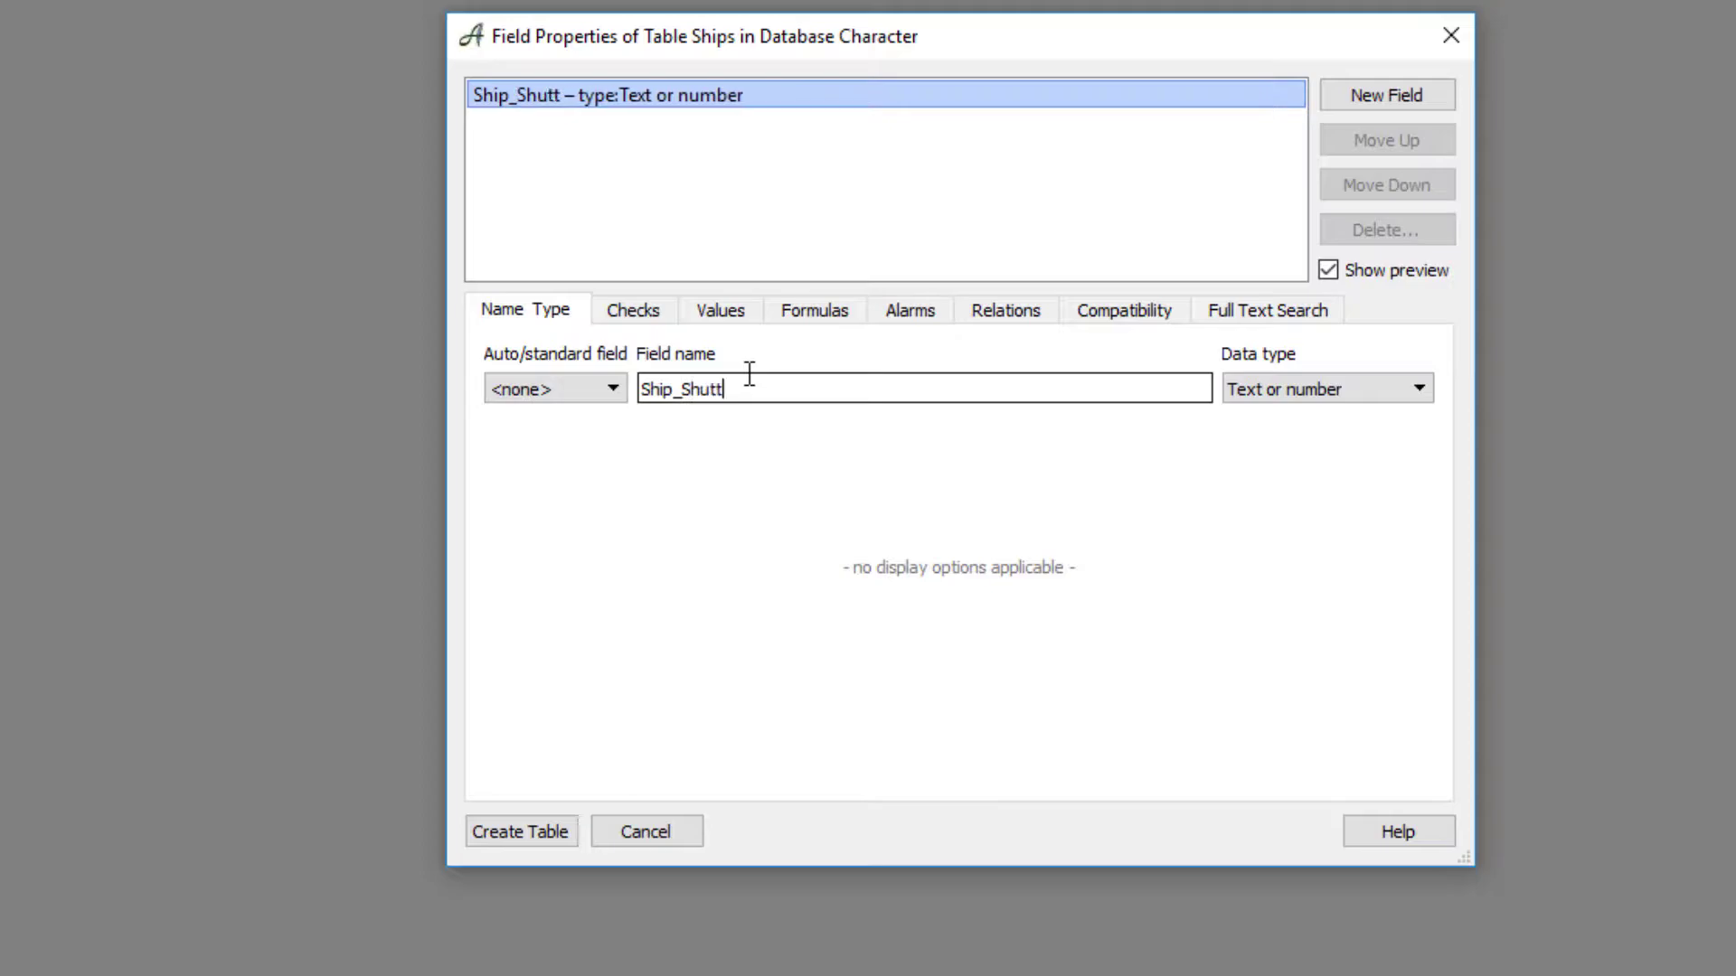
type("les")
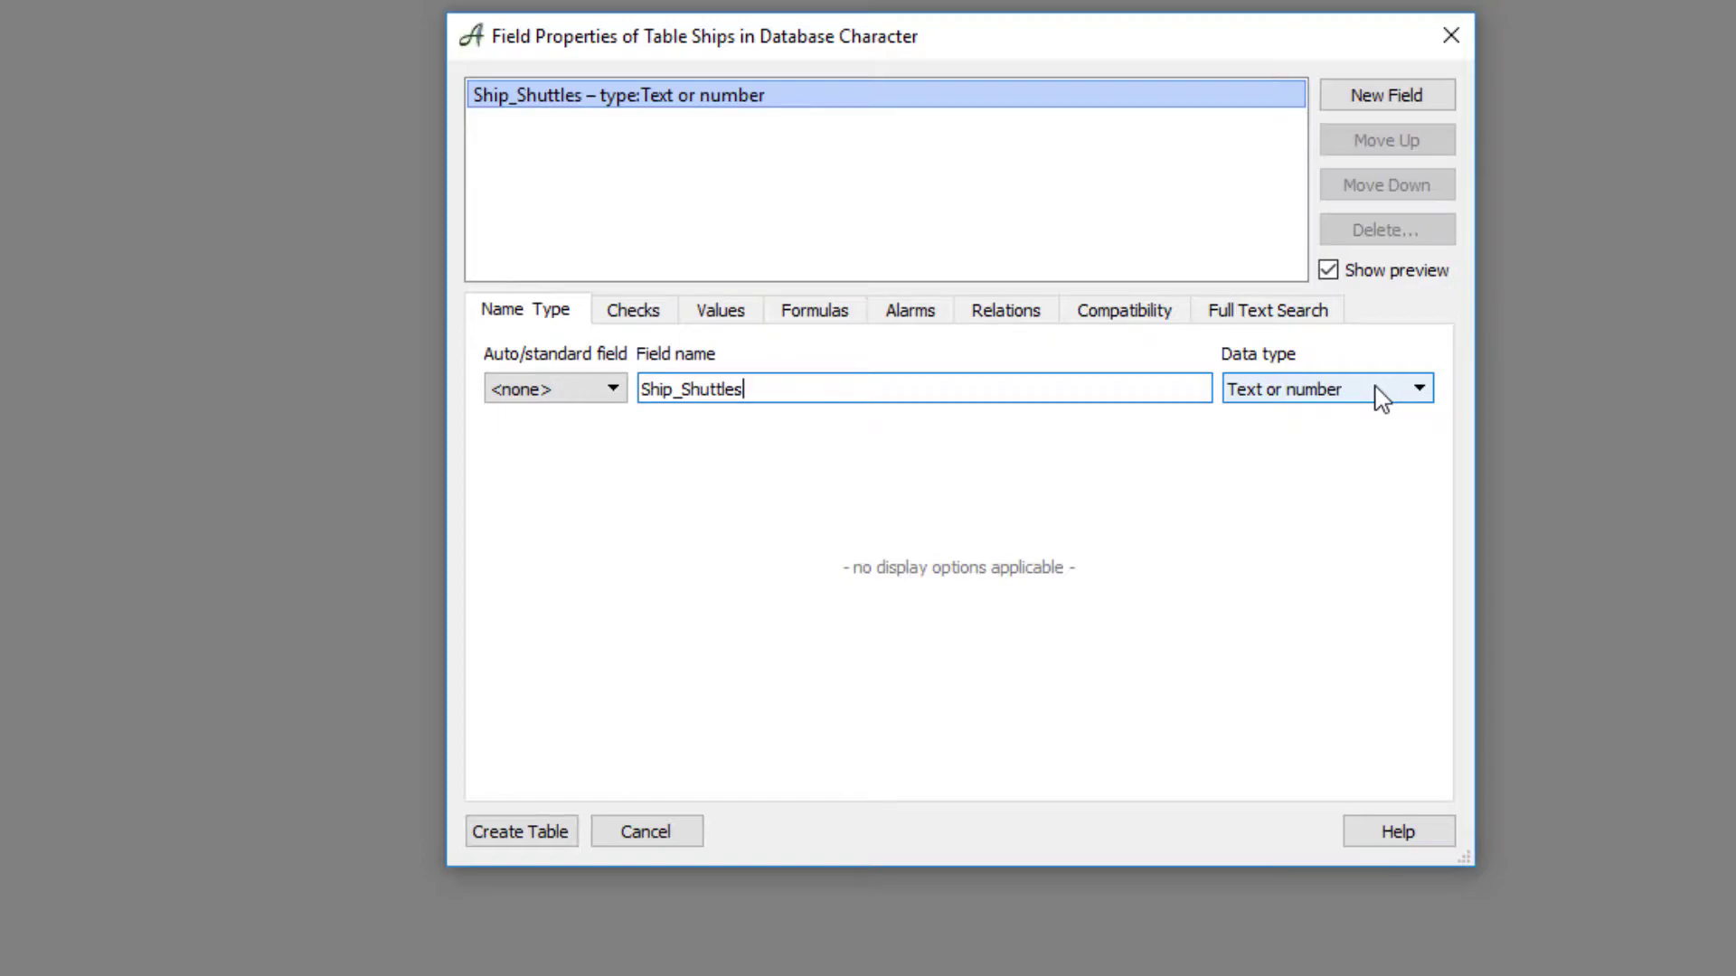
left_click(1376, 389)
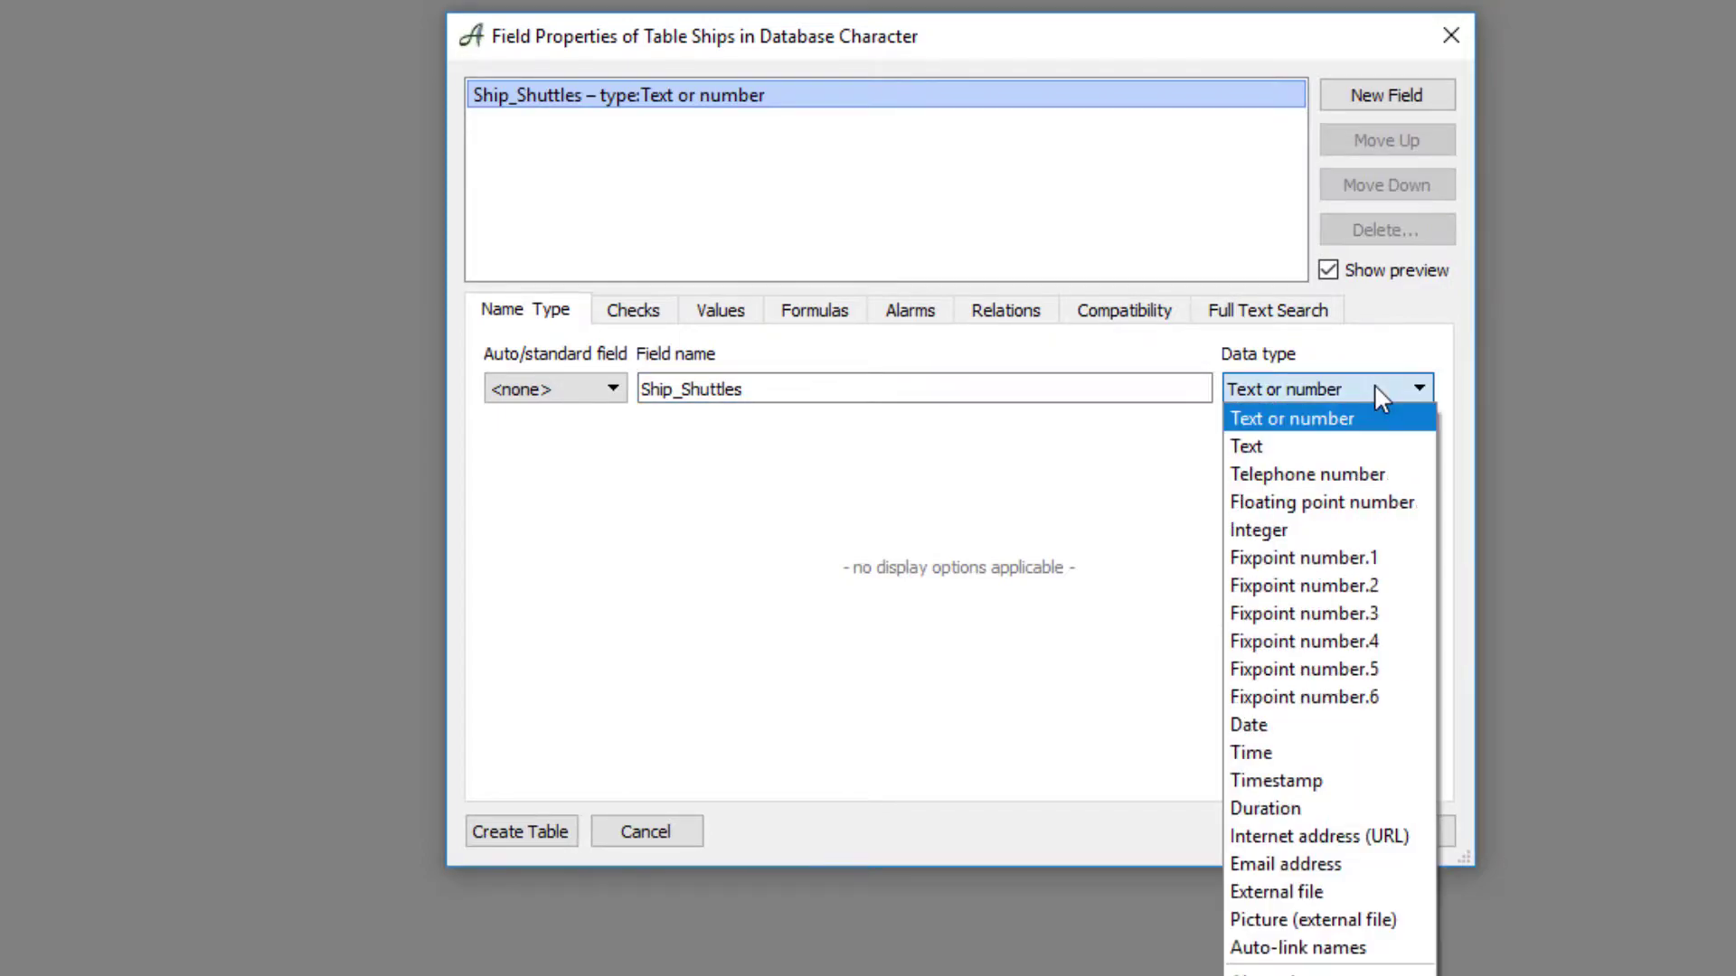
left_click(1335, 949)
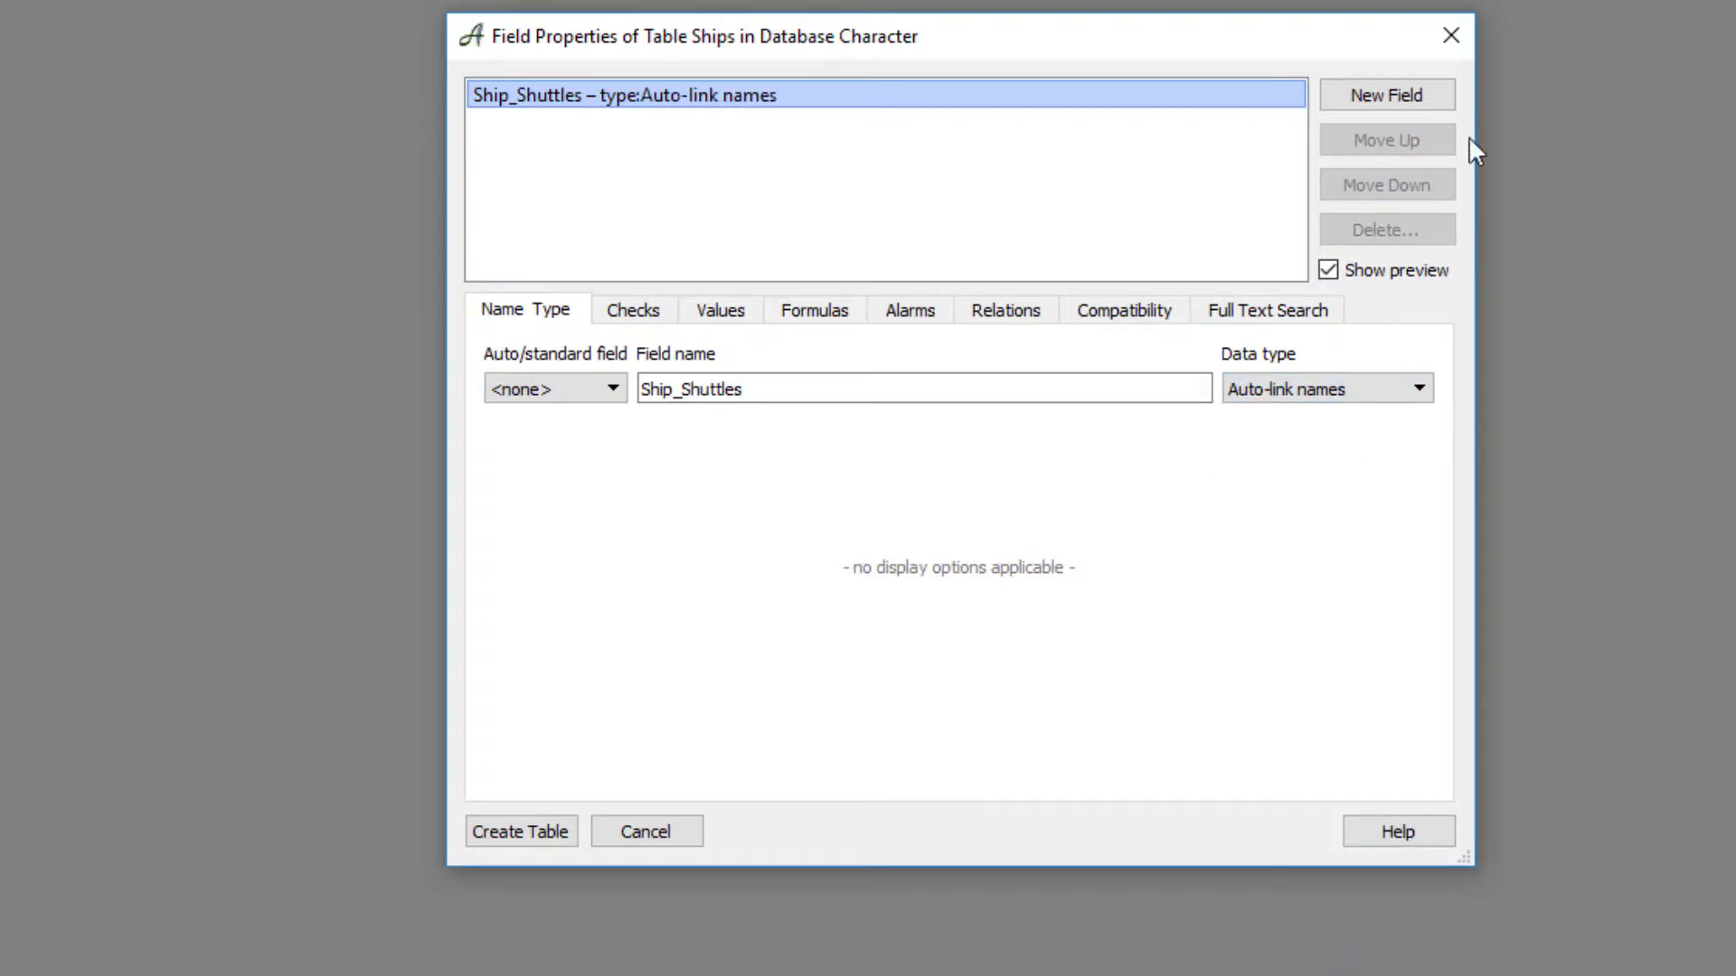
left_click(1408, 101)
Name the second field Notes and add a third field Pic of type Picture (external file).
left_click(715, 398)
type("Notes")
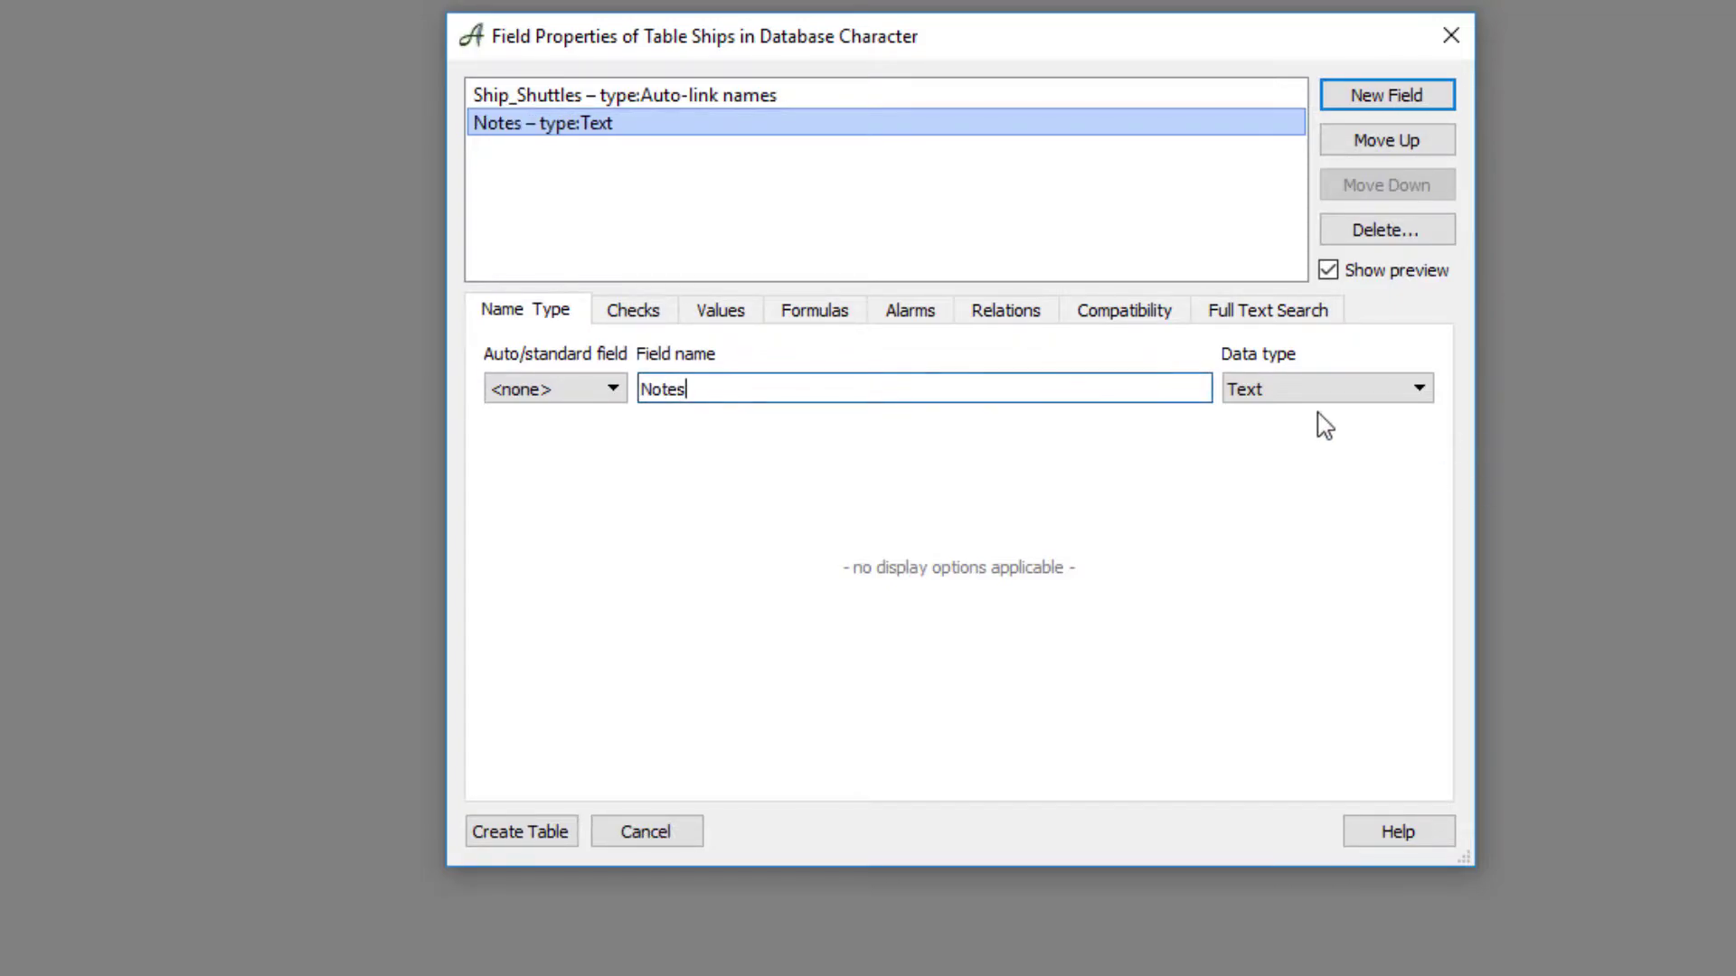
left_click(1402, 97)
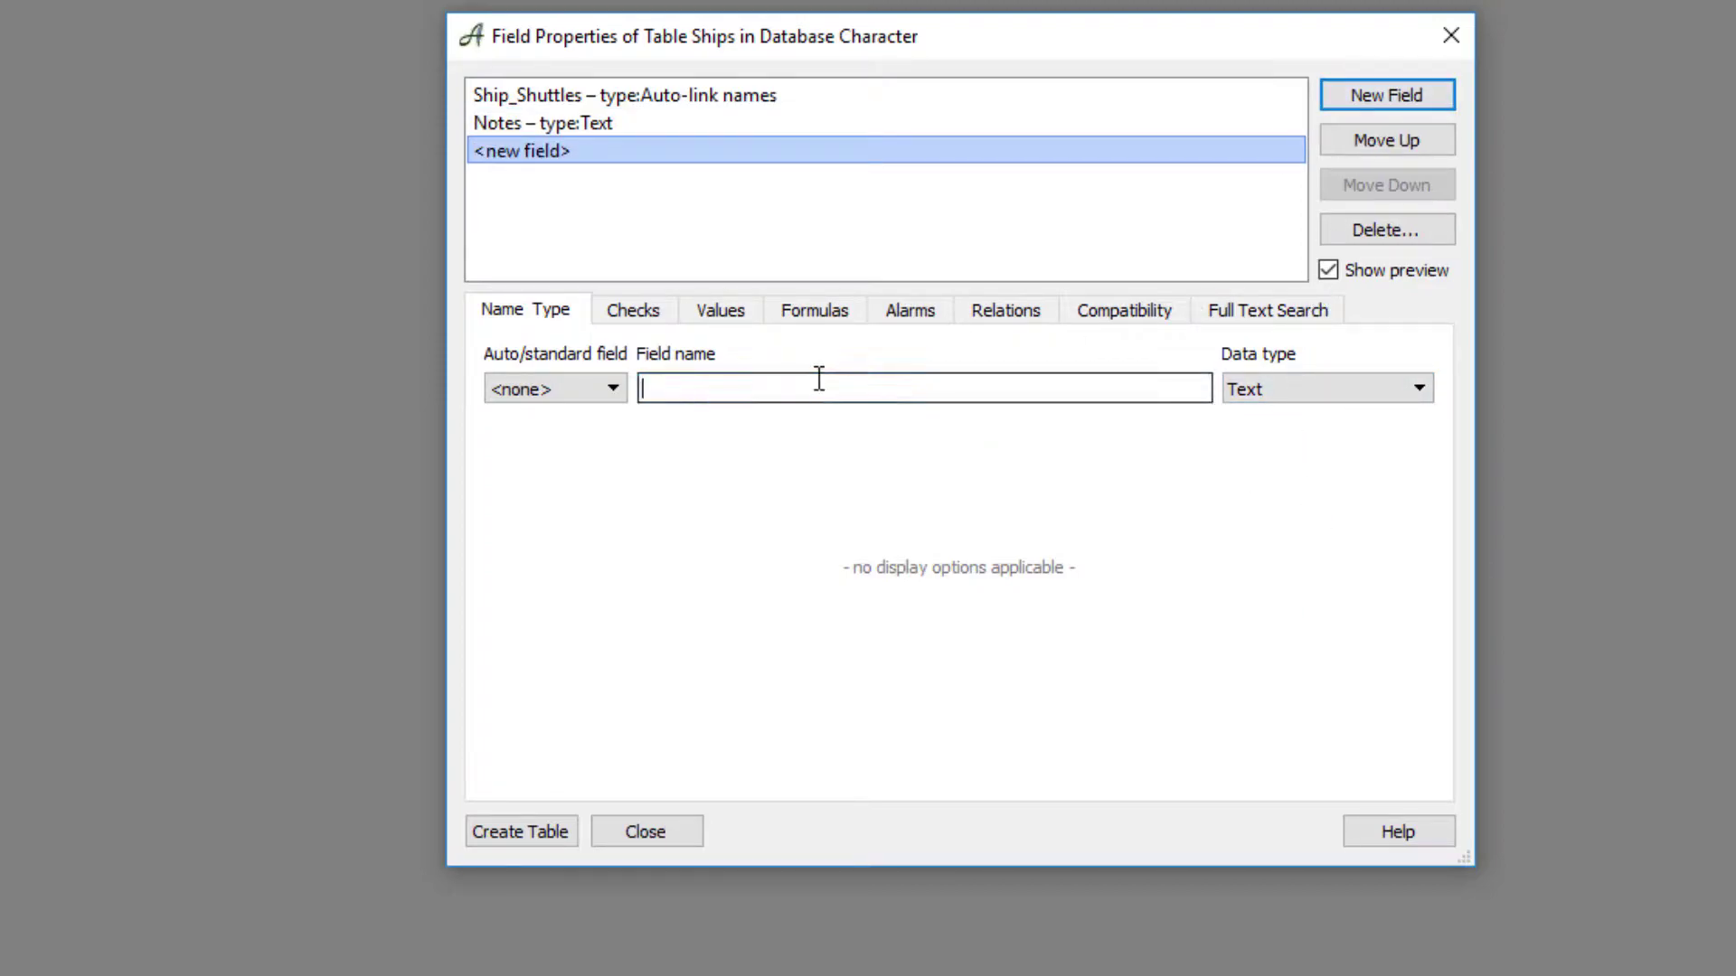
type("Pic")
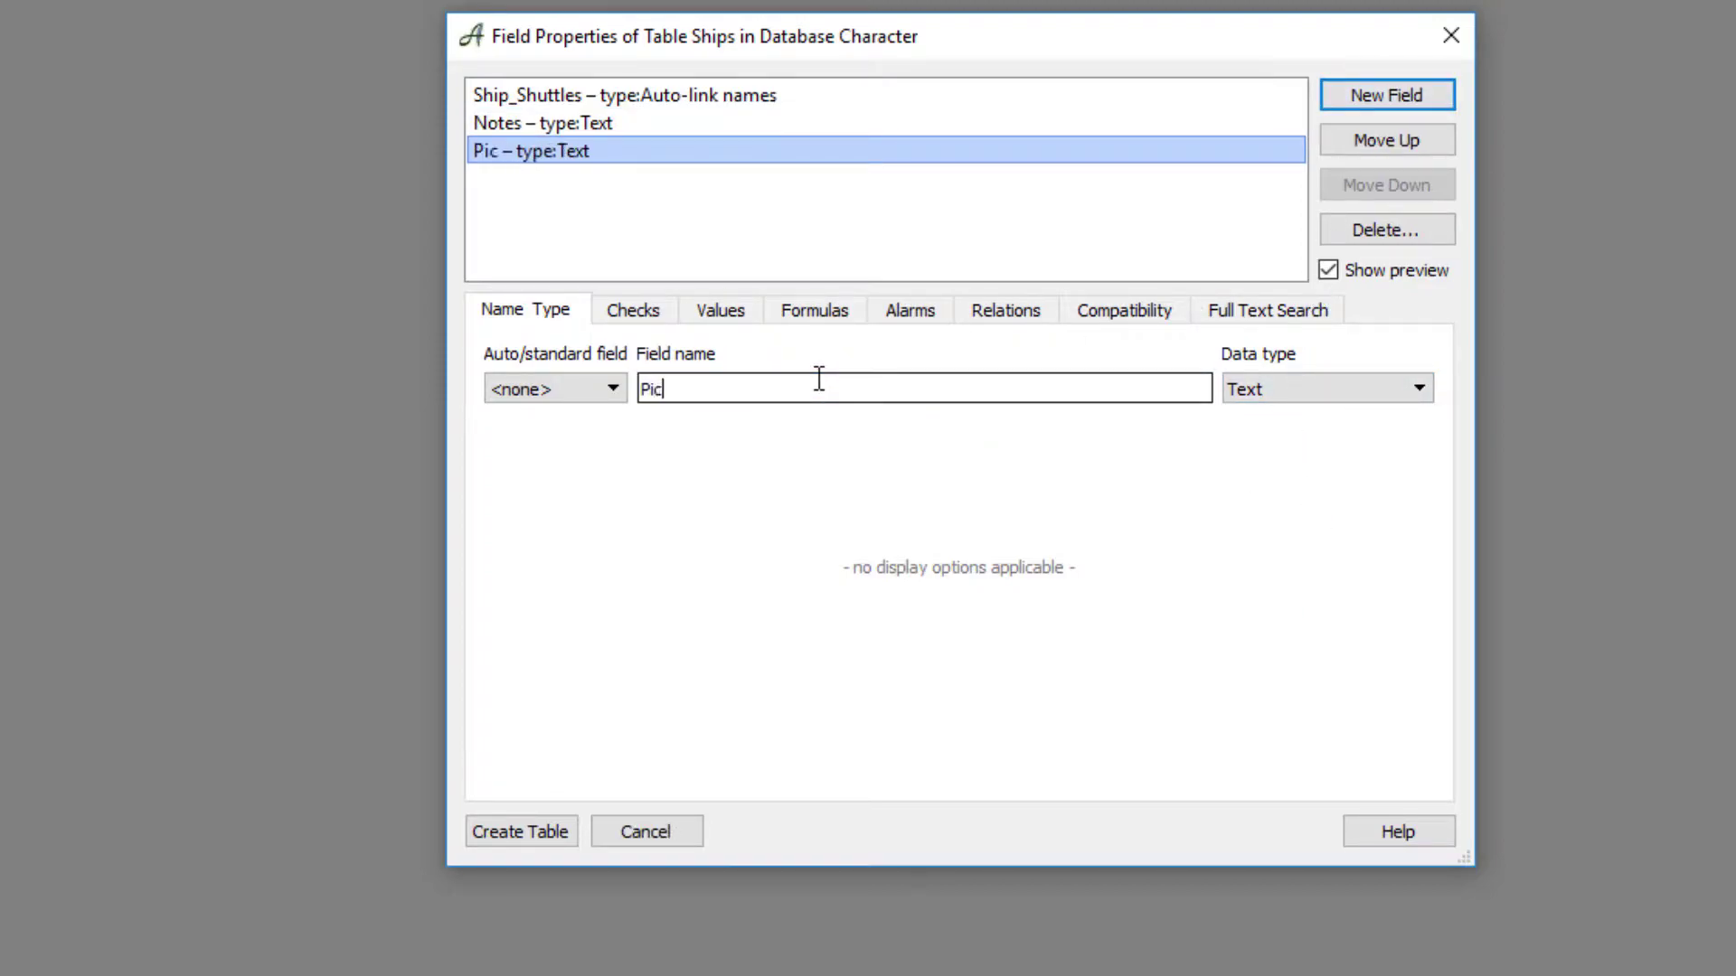
left_click(1374, 397)
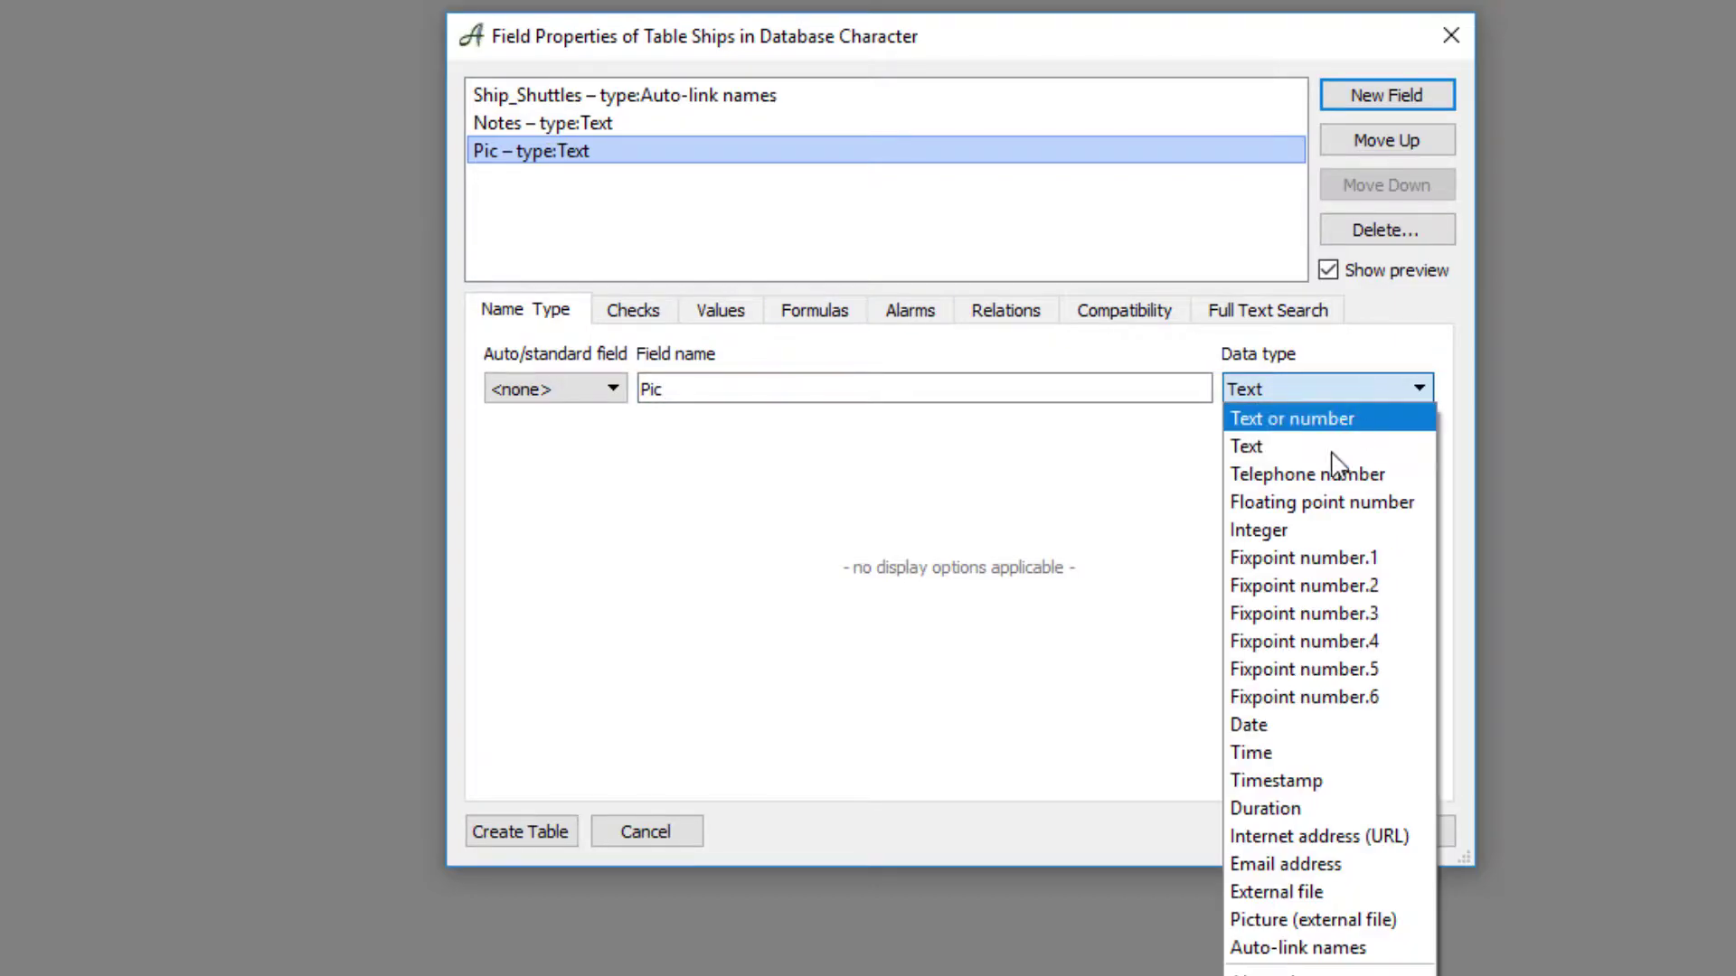
left_click(1356, 920)
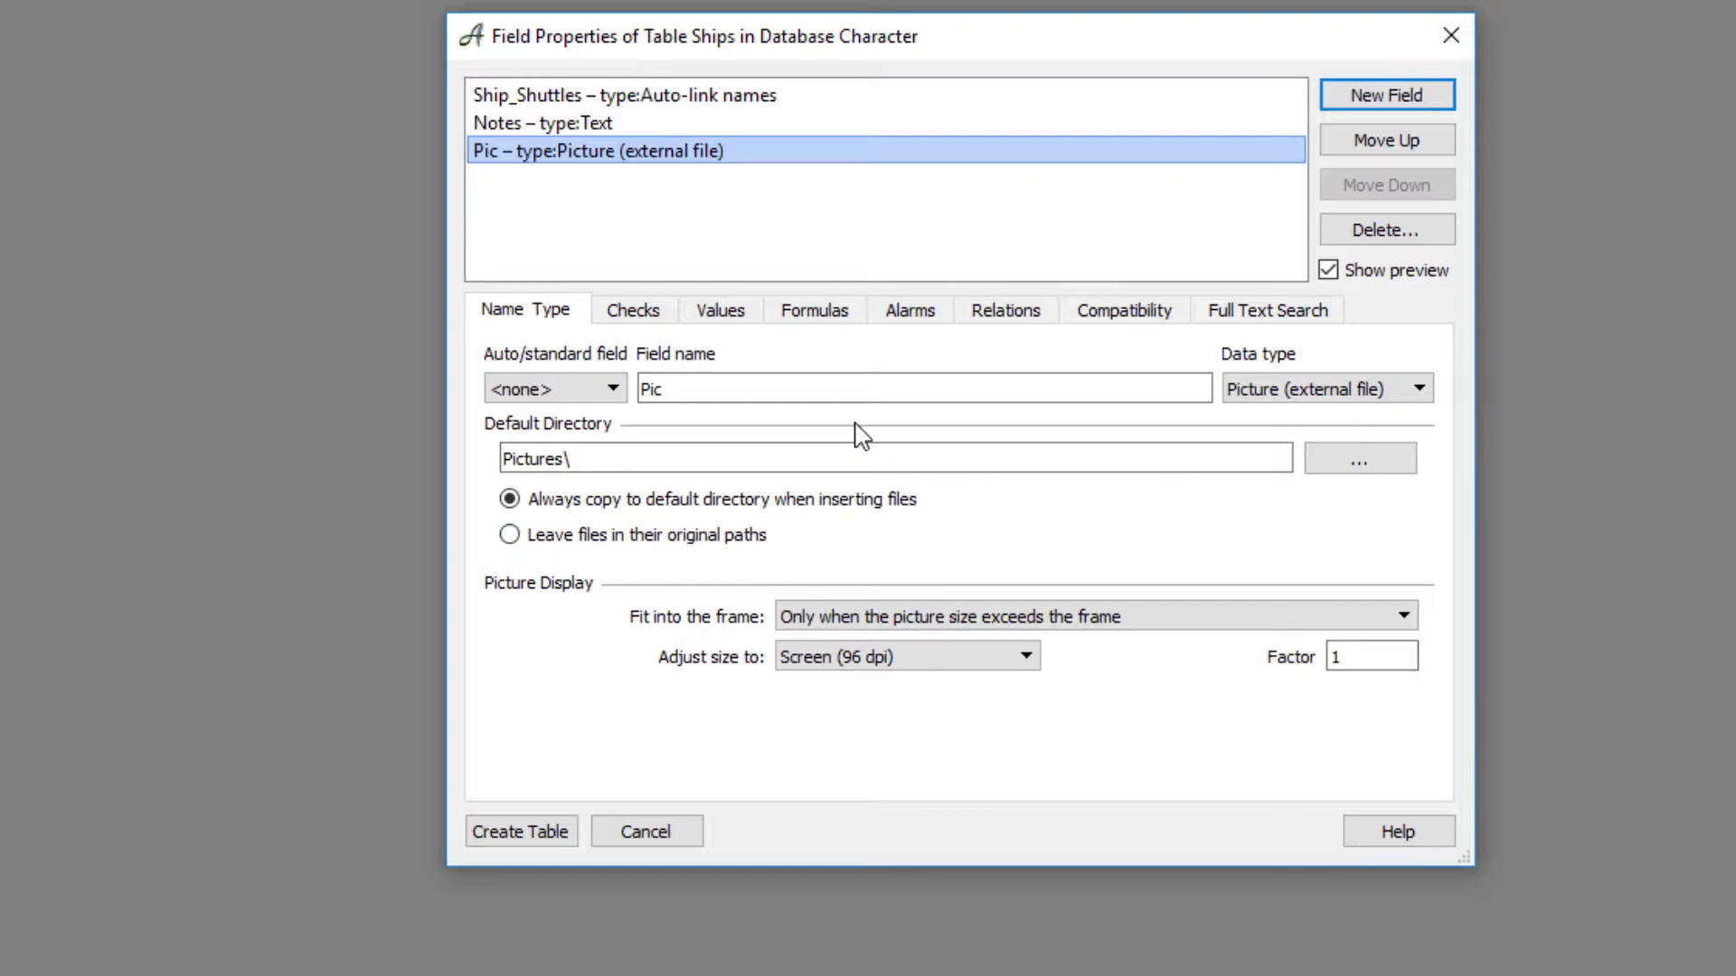
Create the three-field Ships table and start a new Ships record in its generated form.
left_click(534, 833)
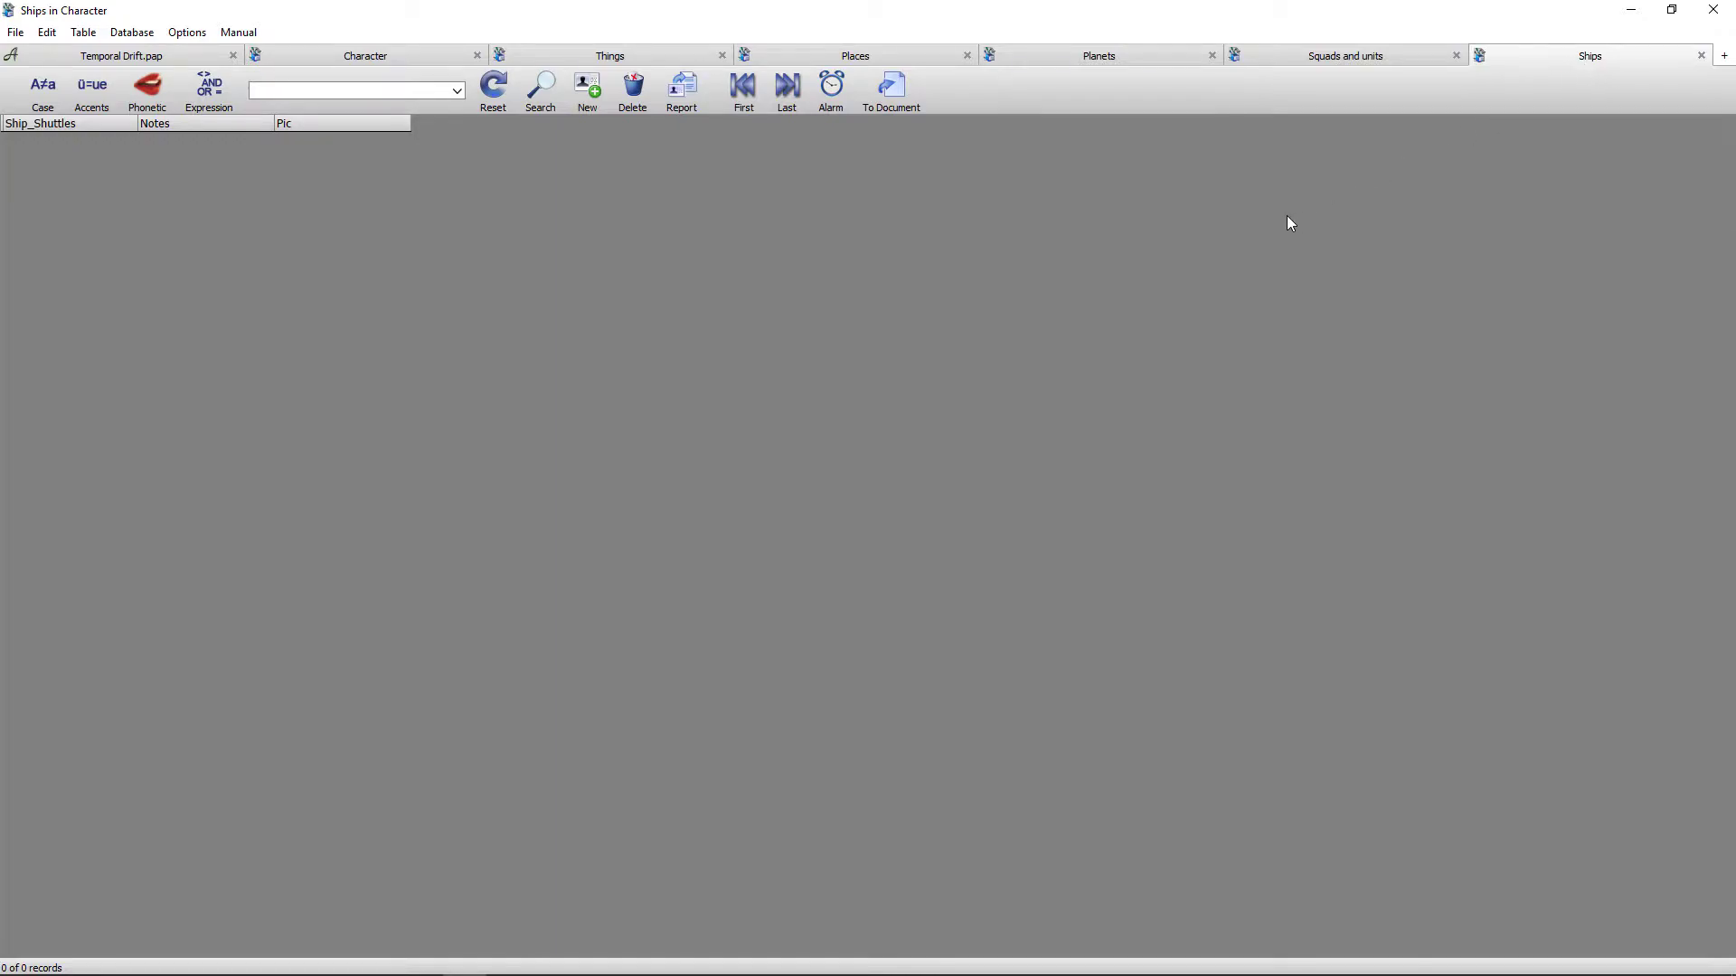
left_click(588, 89)
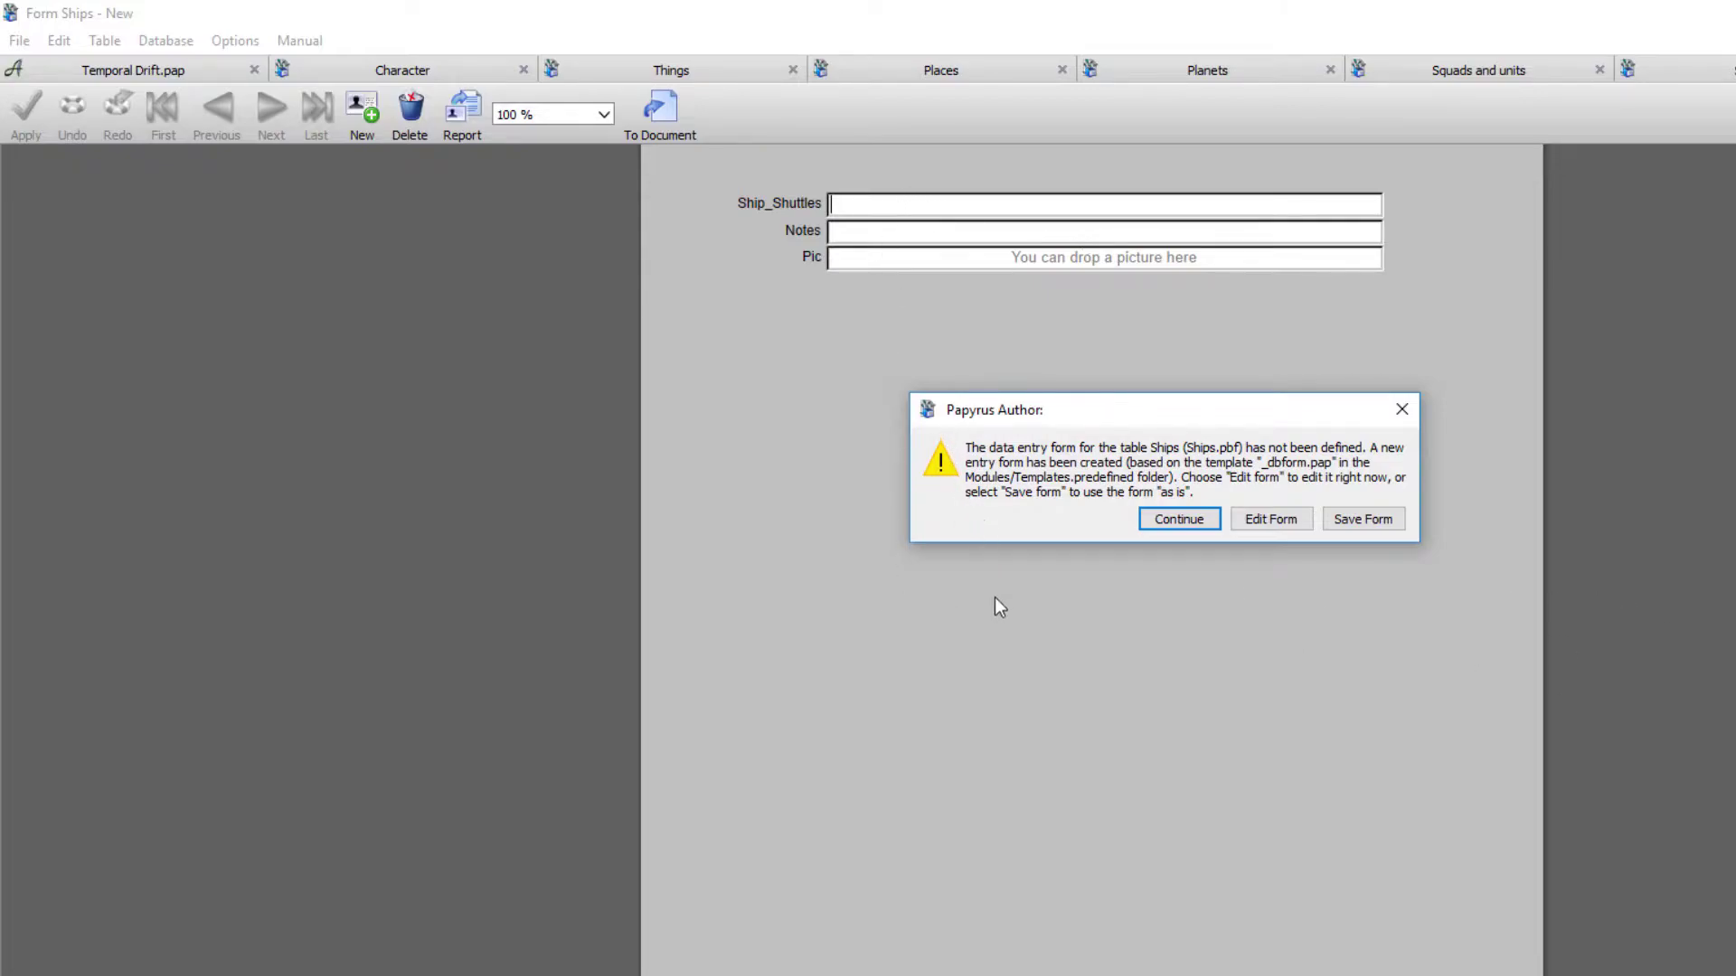
In the Ships form, move the Pic field and its label lower and narrow the picture box.
left_click(1275, 525)
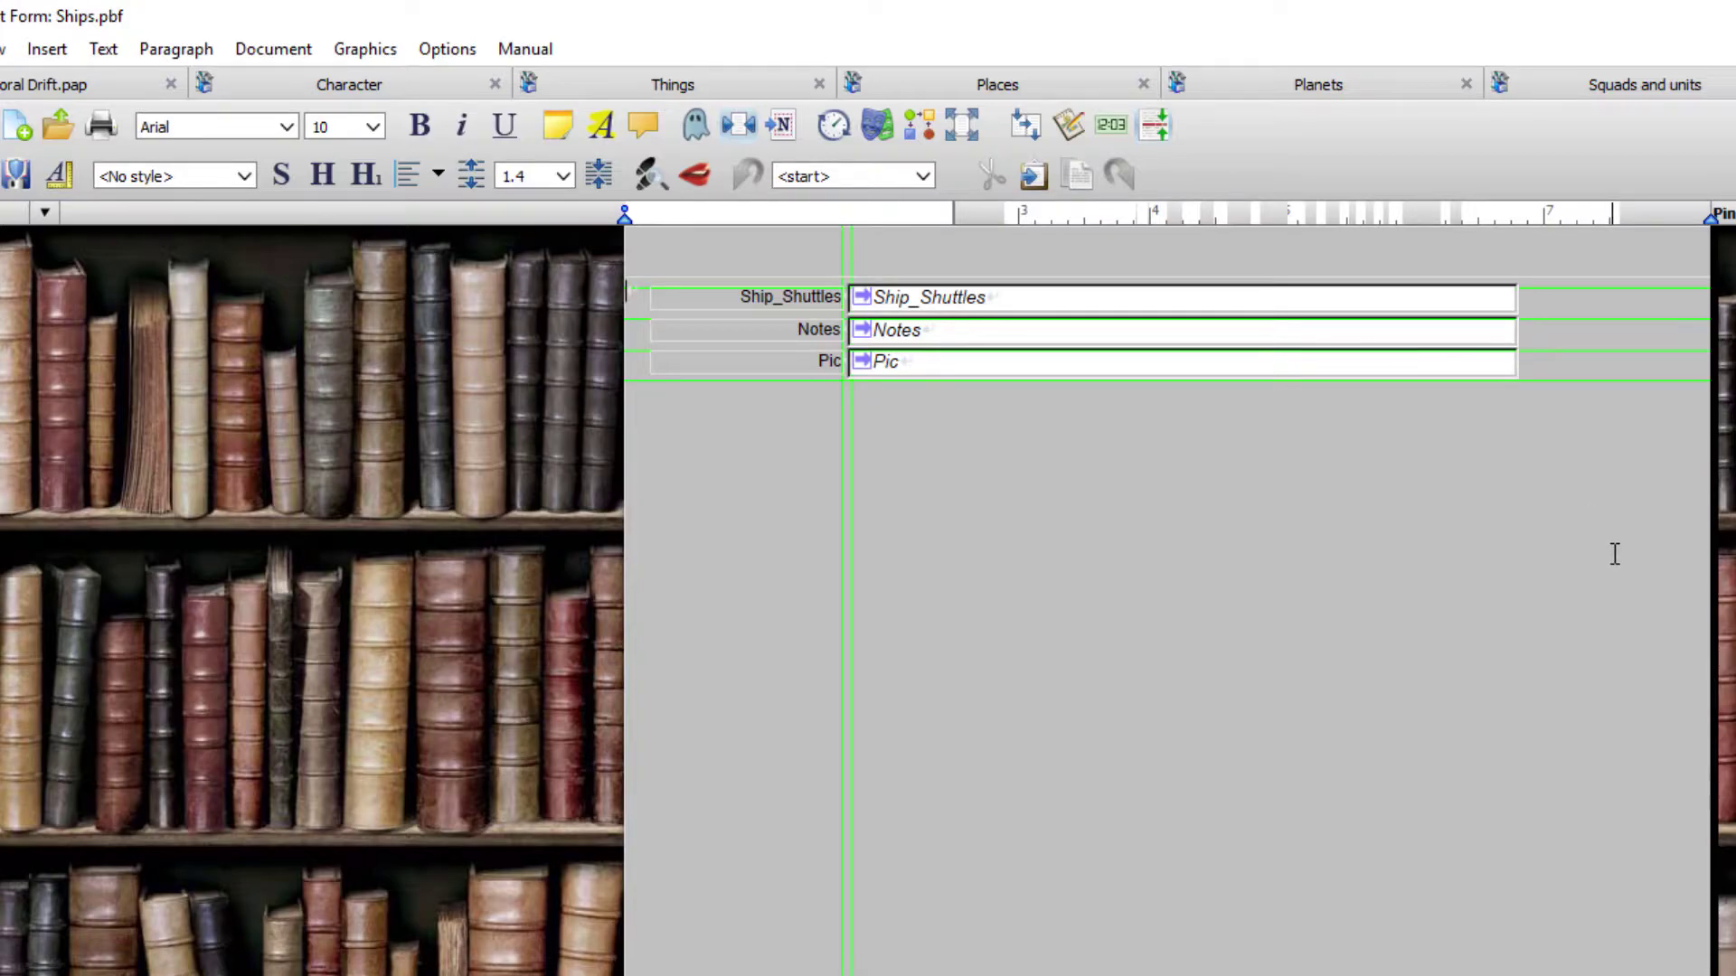
left_click(1183, 363)
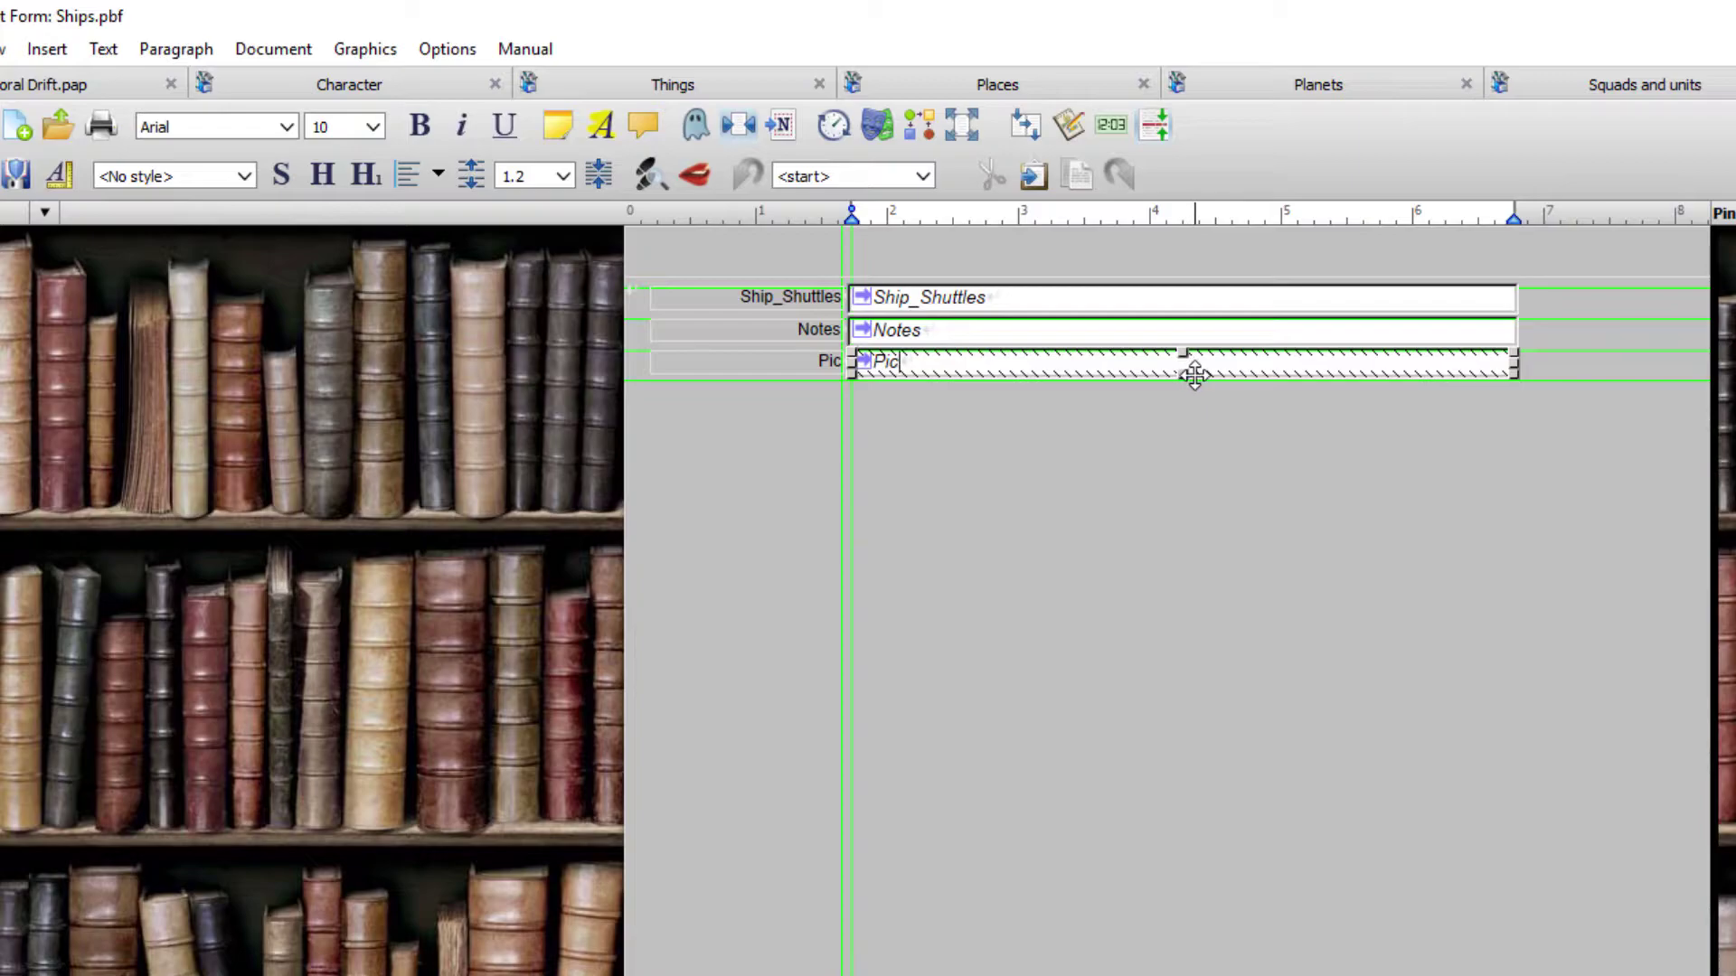
left_click_drag(1194, 374, 1177, 883)
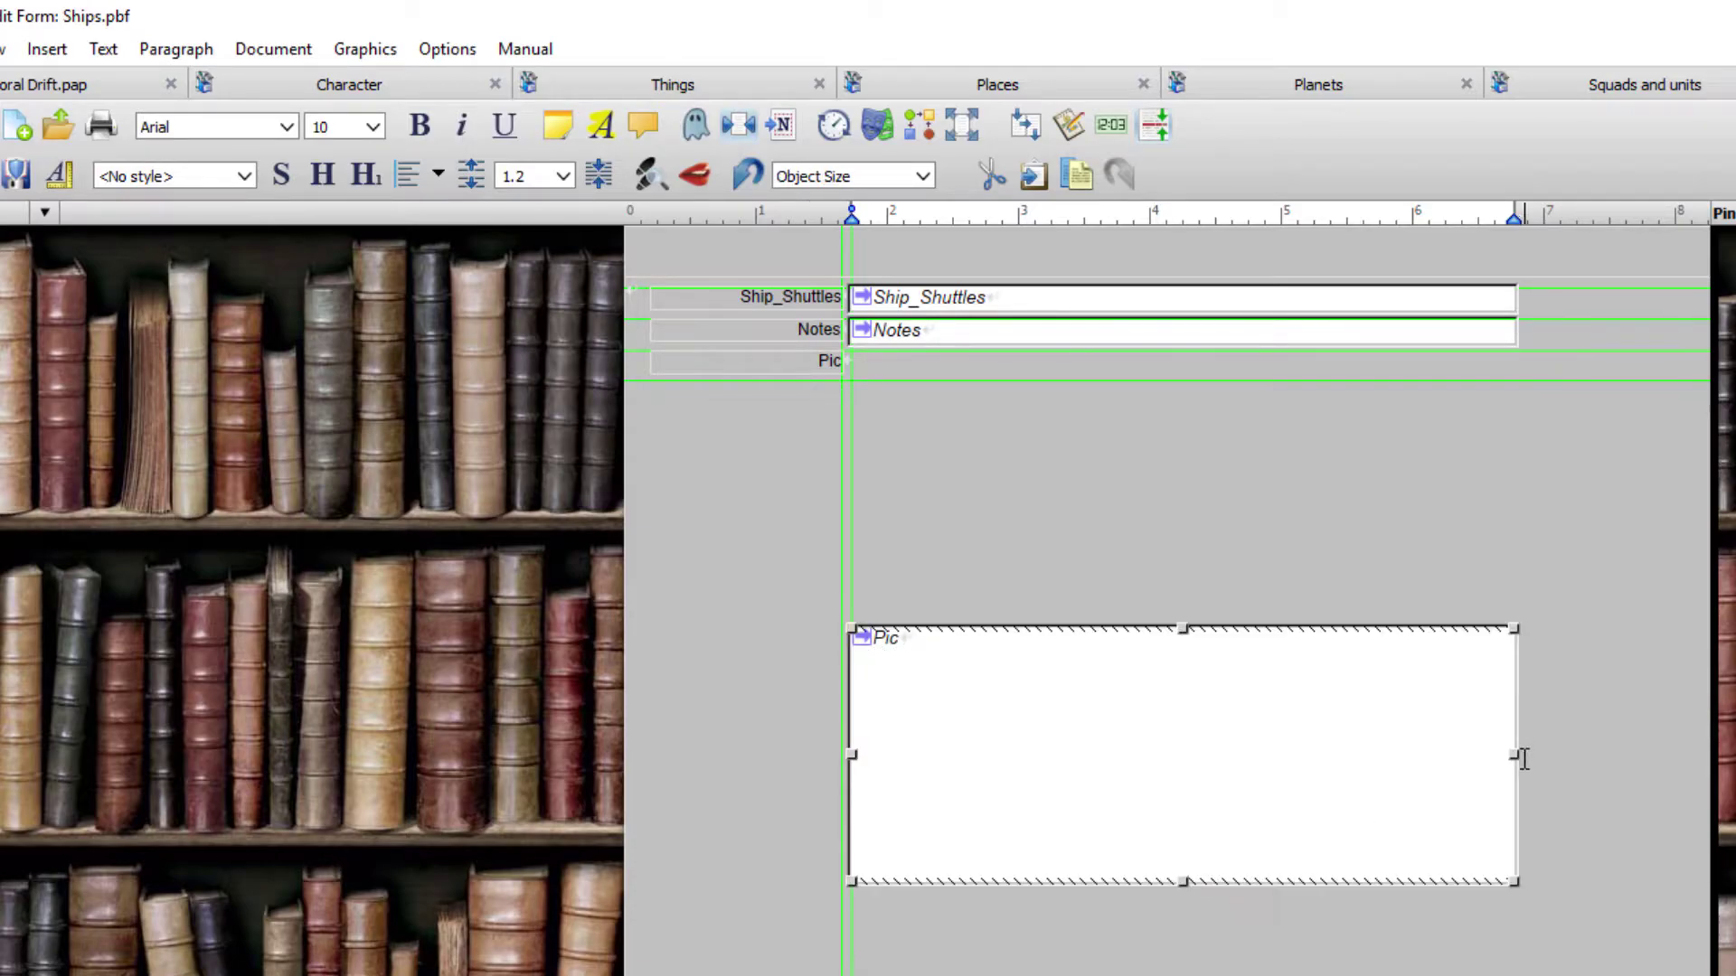
left_click_drag(1511, 752, 1165, 764)
left_click(800, 361)
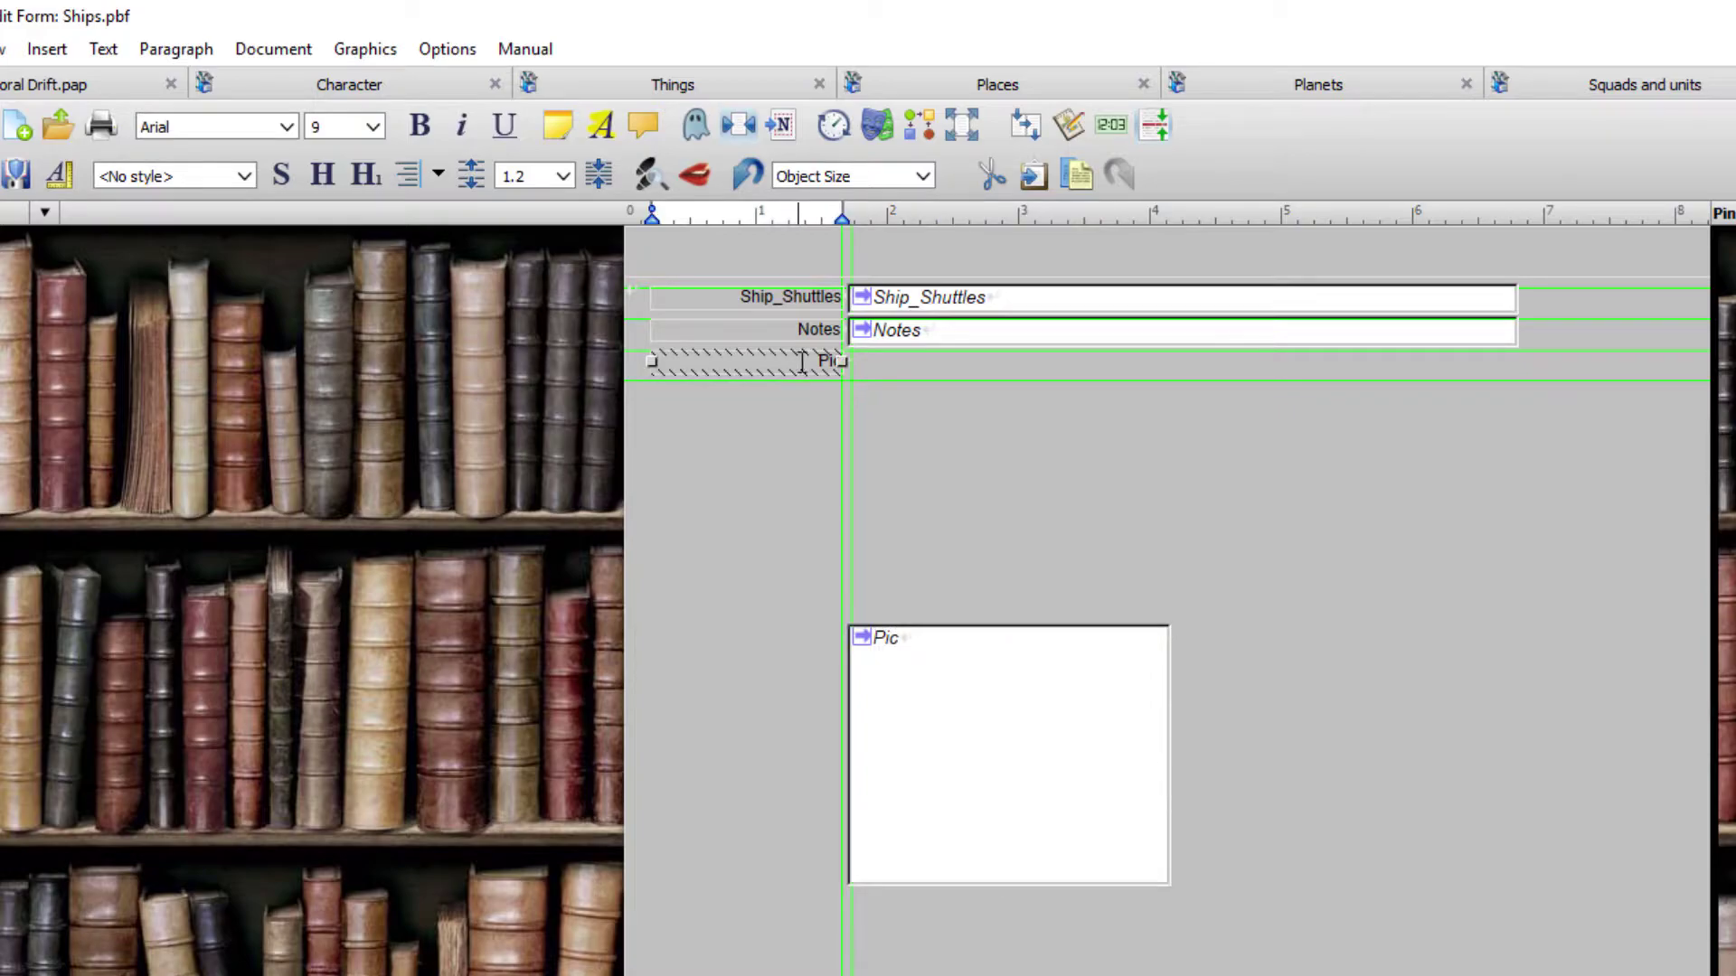
left_click_drag(796, 366, 796, 647)
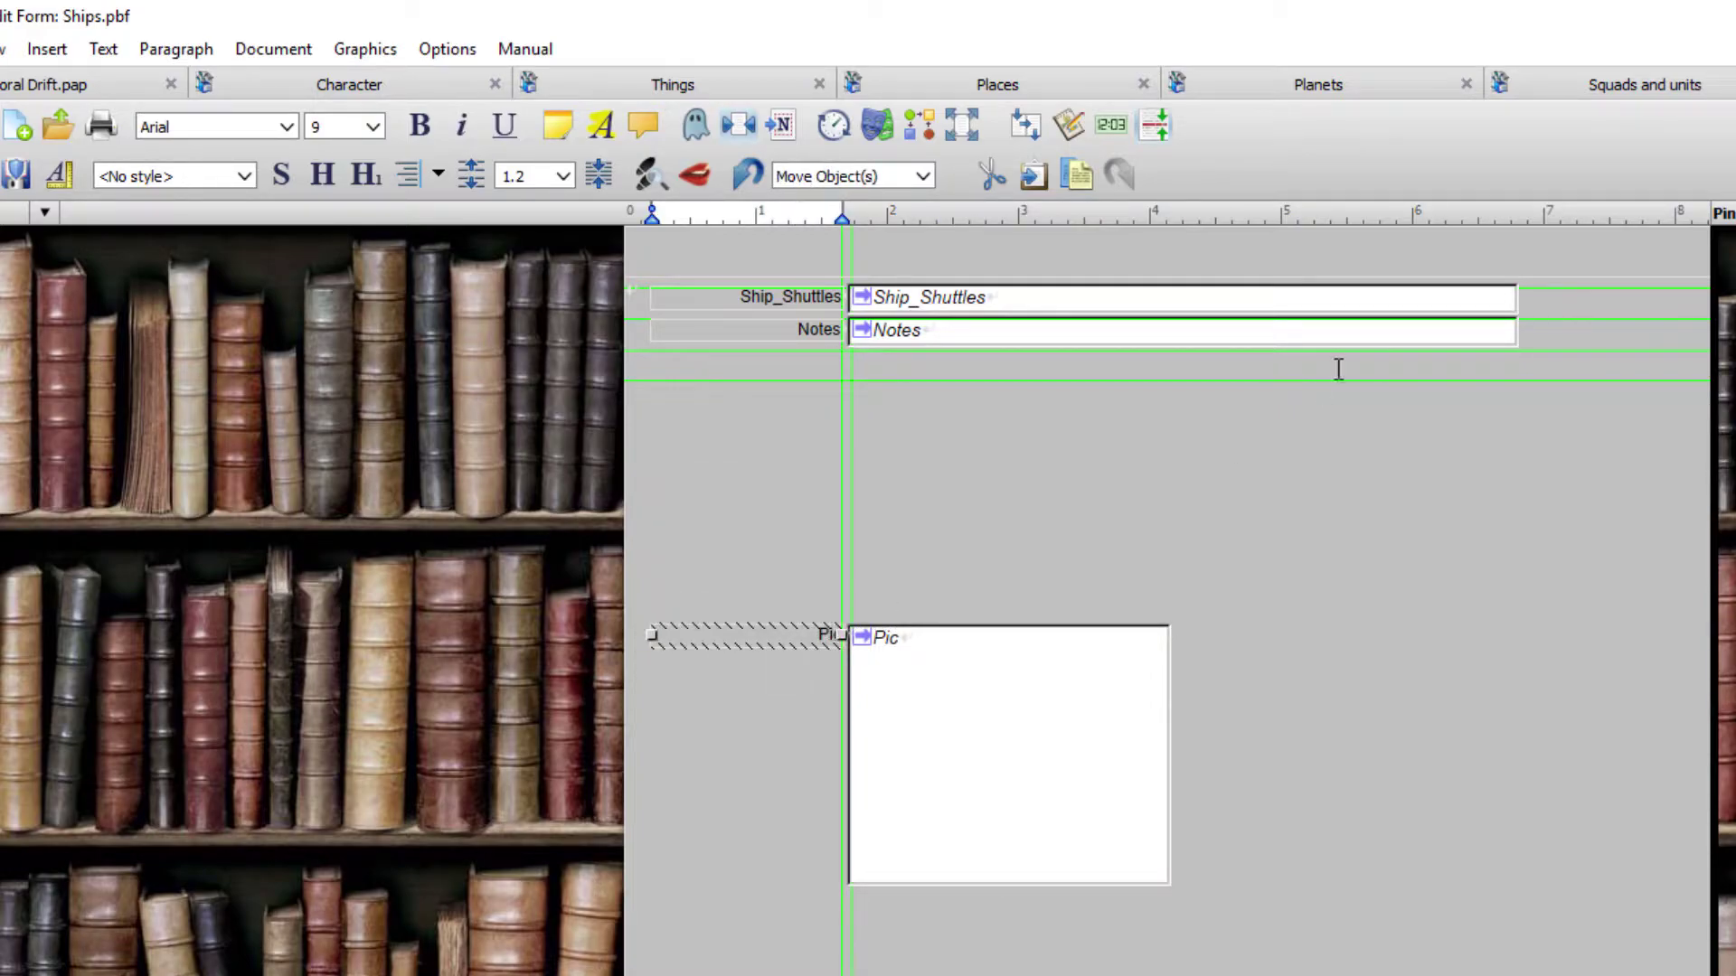
Make the Notes field taller and remove the underscore from the Ship_Shuttles label.
left_click(1211, 333)
left_click_drag(1183, 347, 1197, 477)
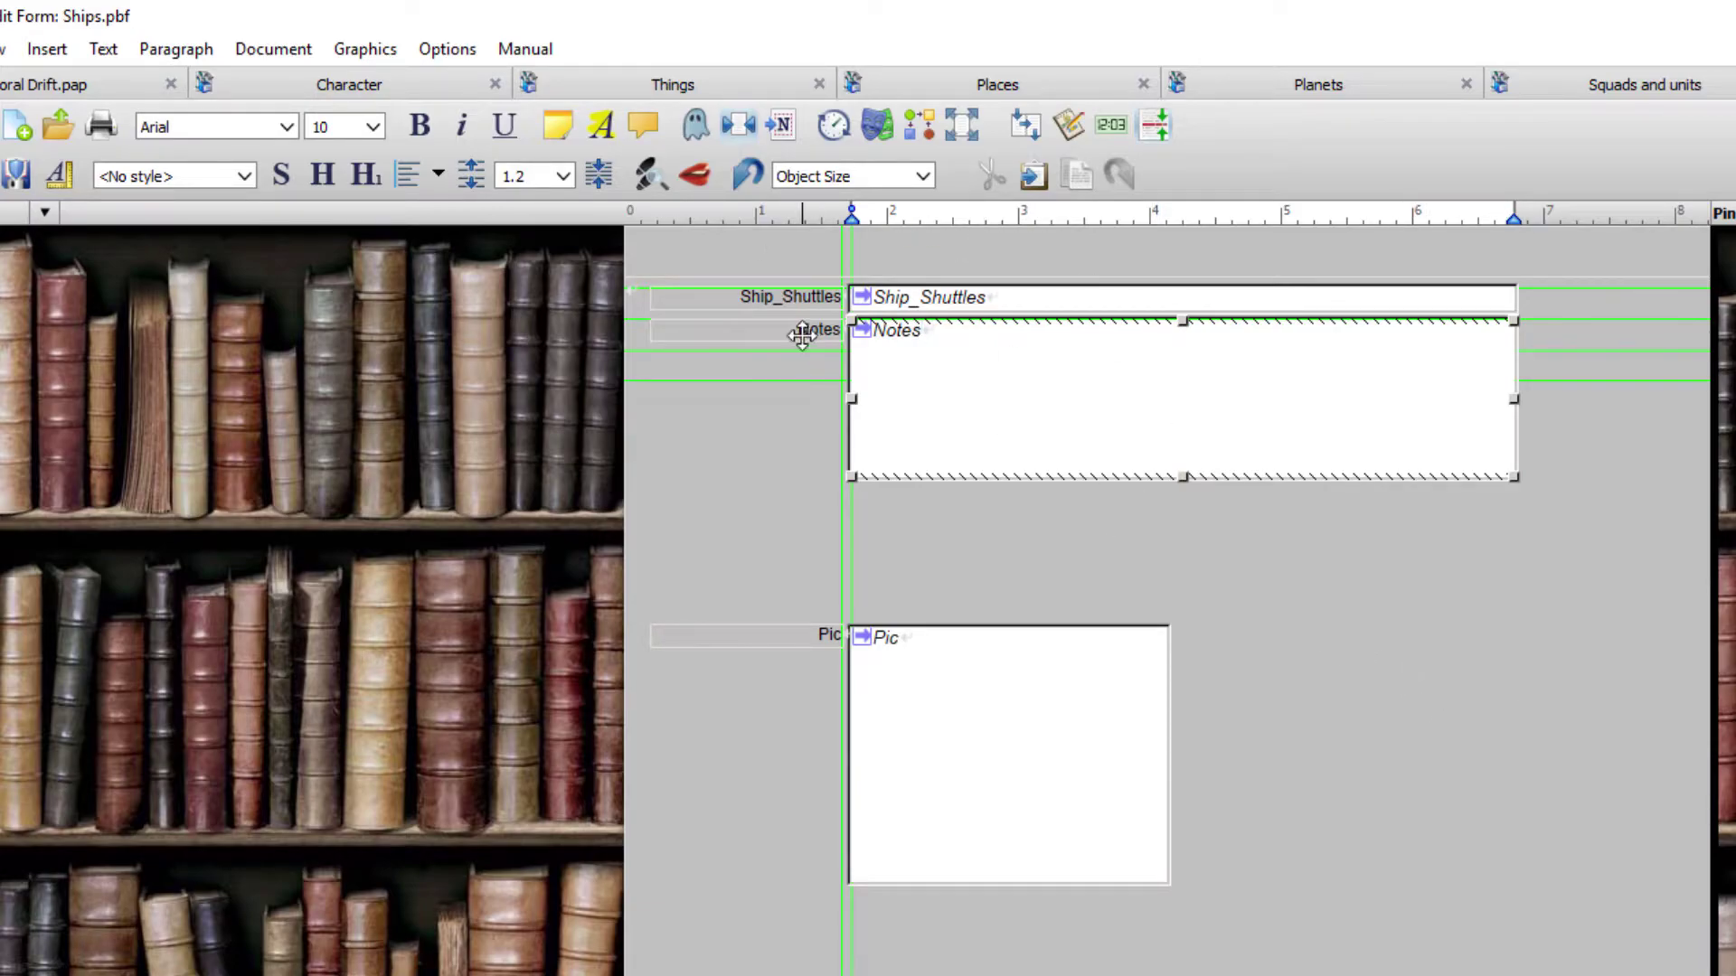
left_click(787, 299)
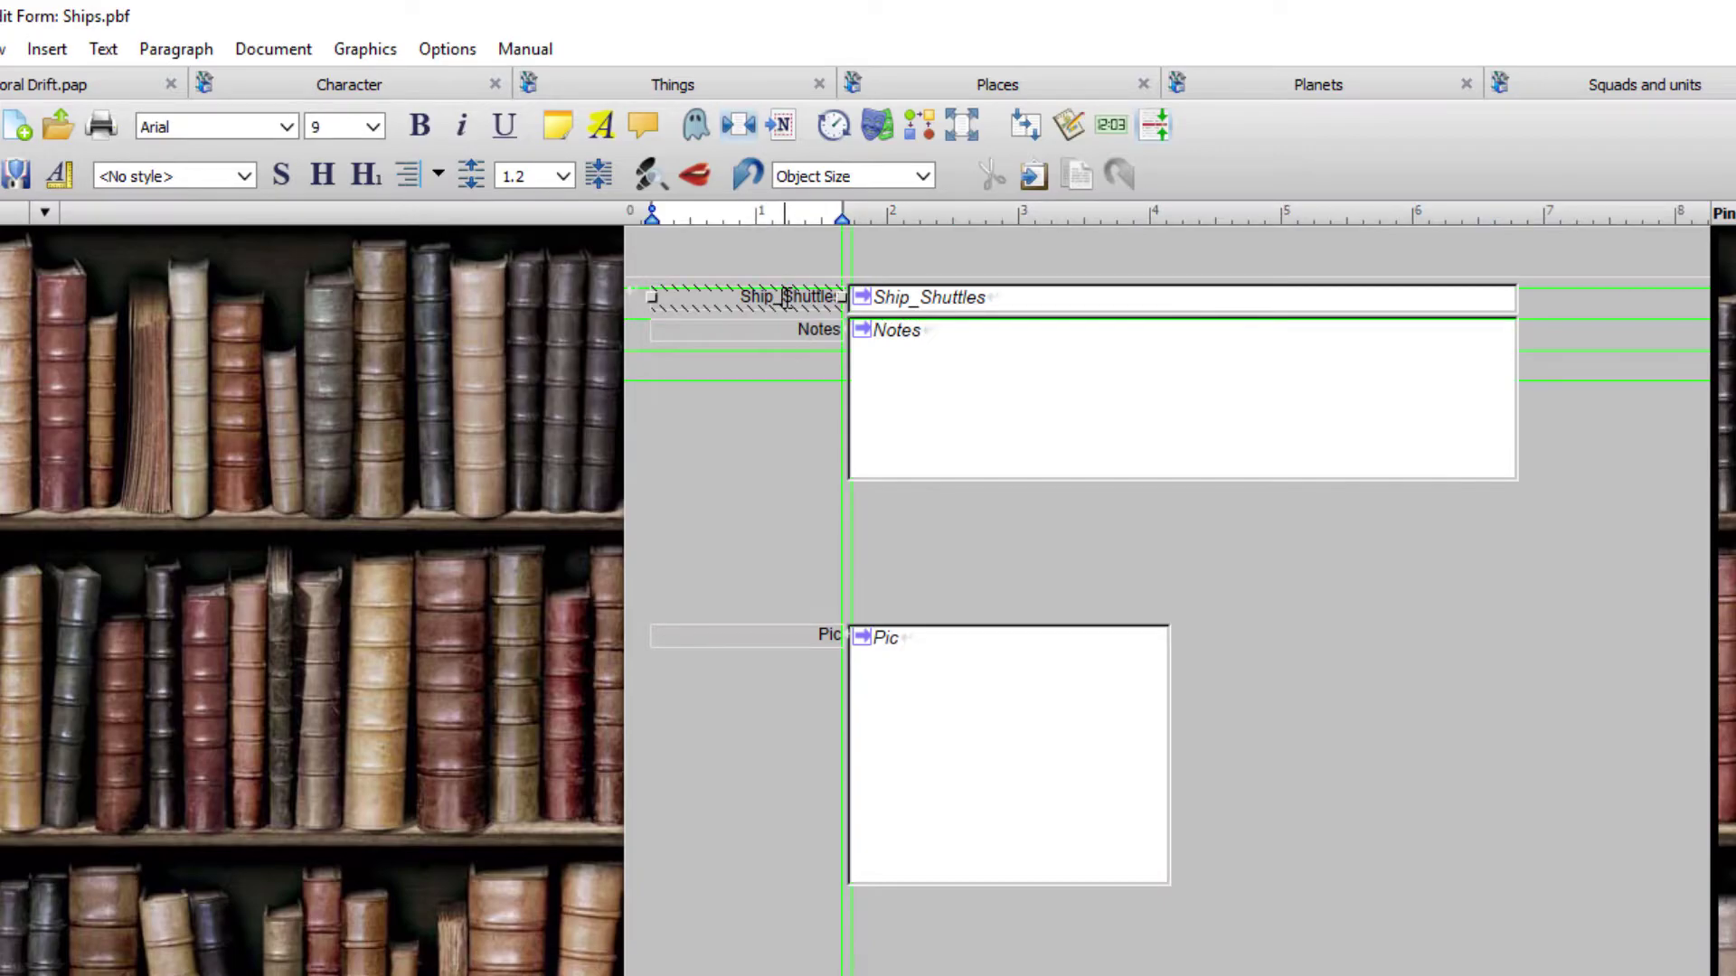
key("BackSpace")
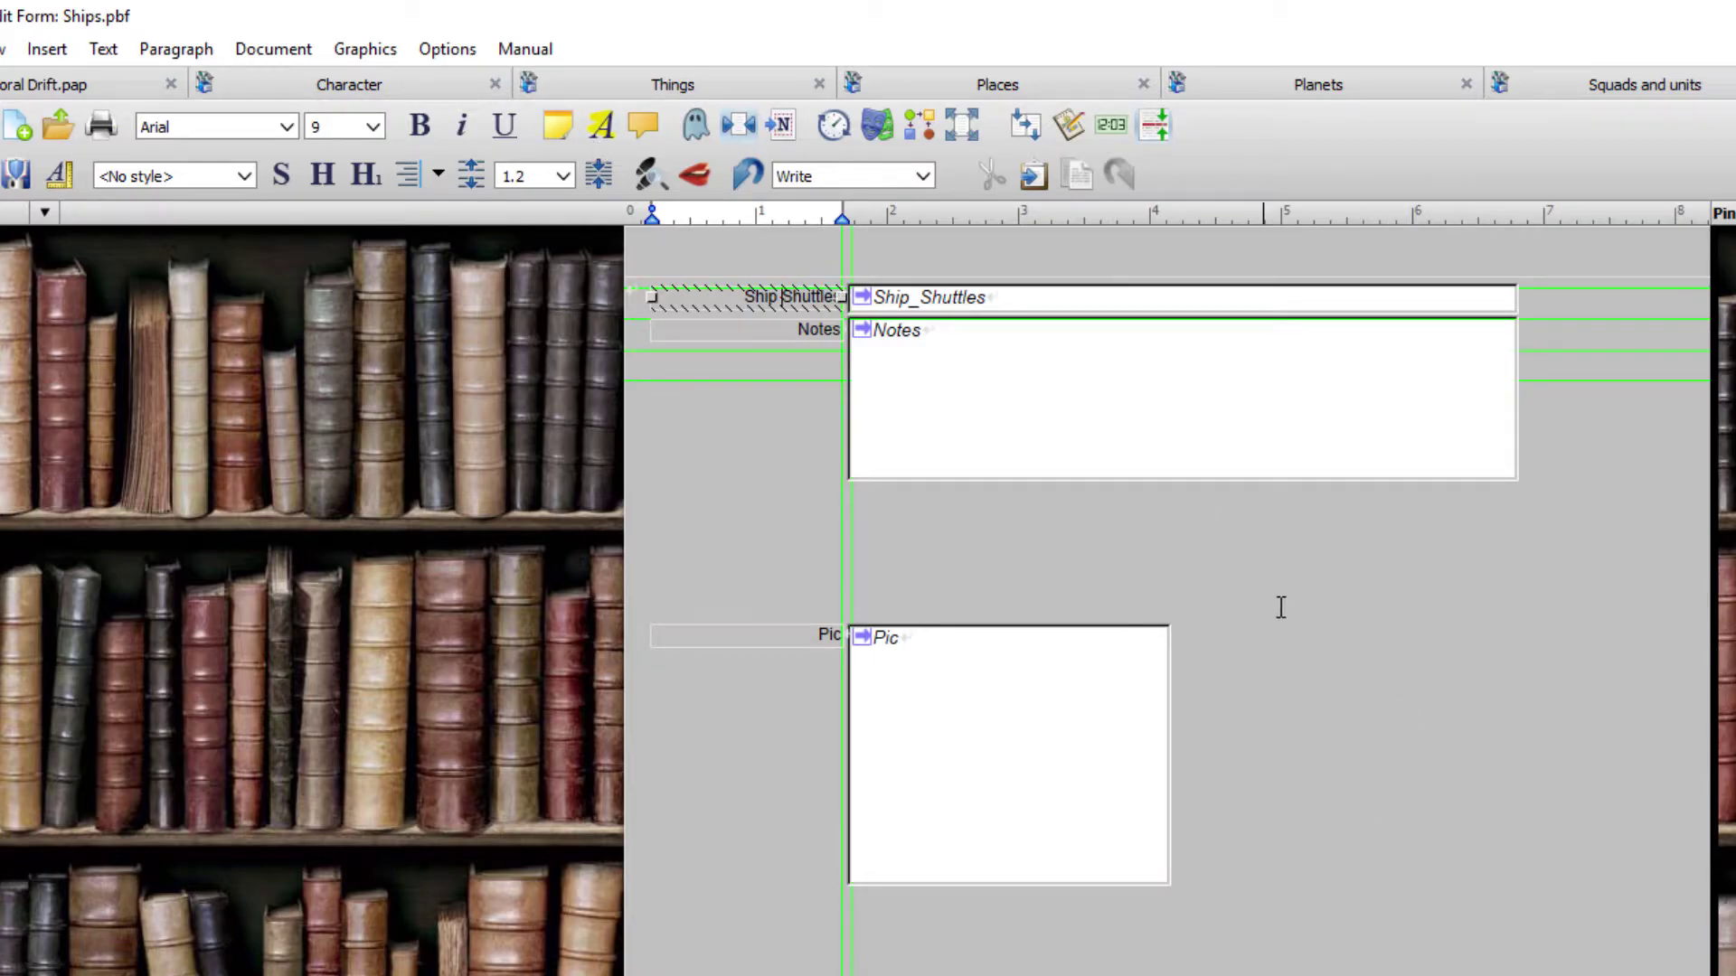
Give the Ships form a cream (#fffedd) background, then return to the Temporal Drift manuscript.
left_click(295, 46)
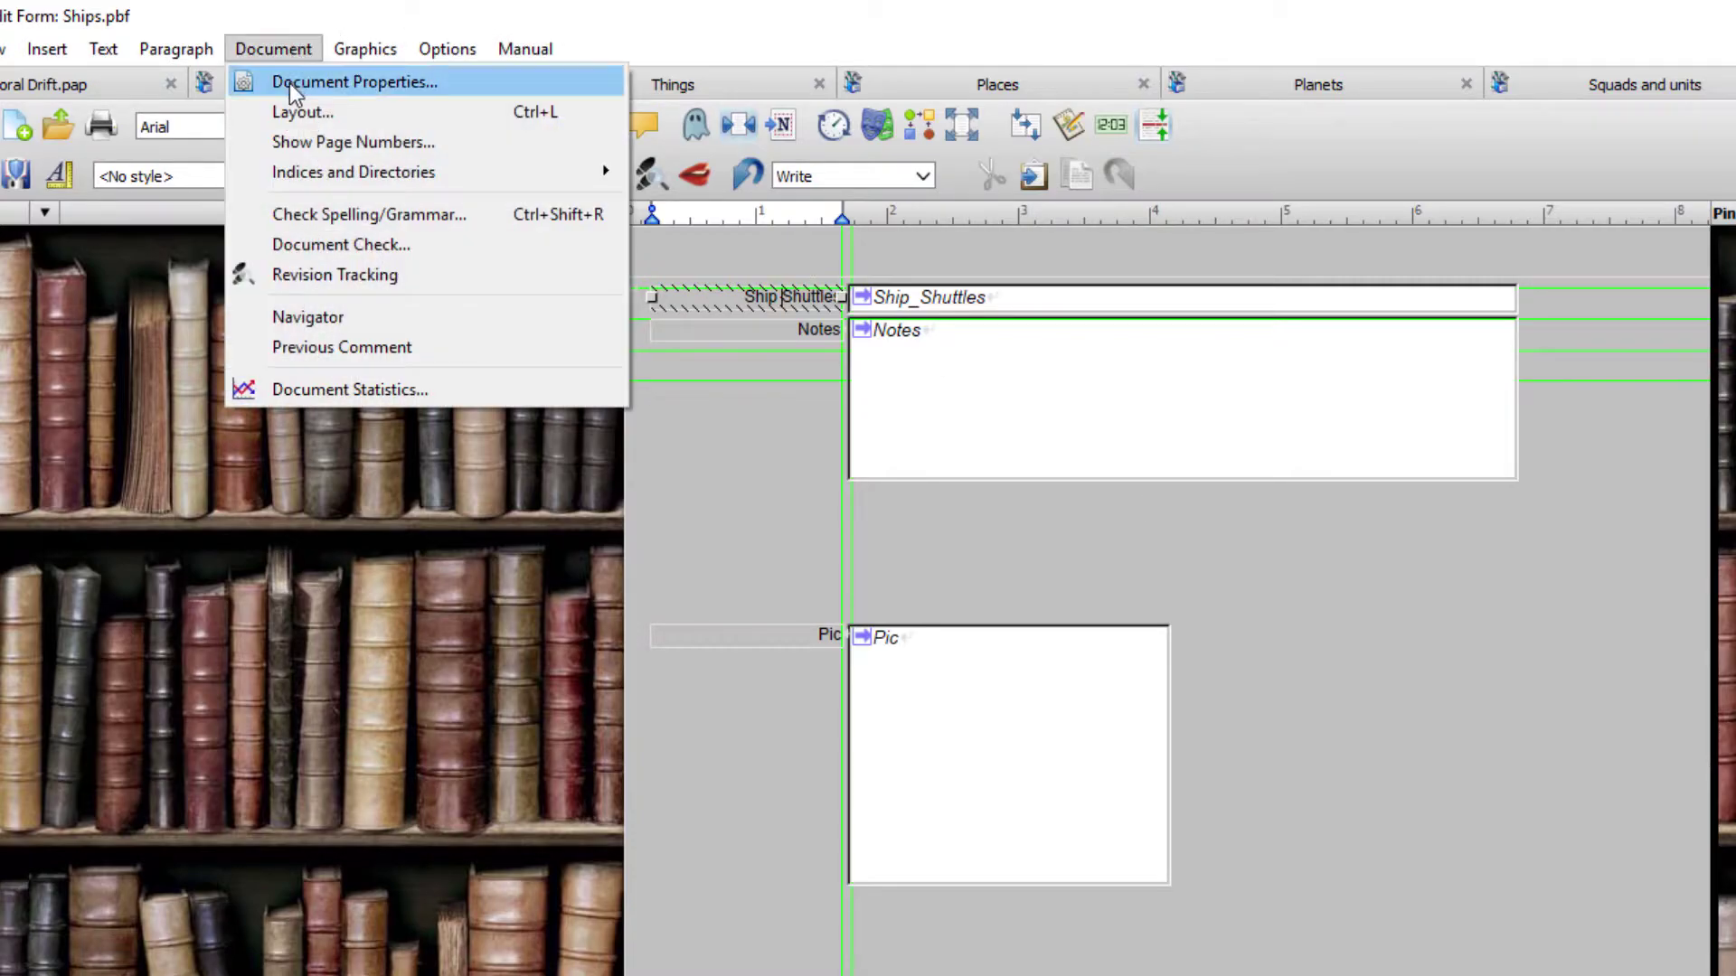
left_click(289, 83)
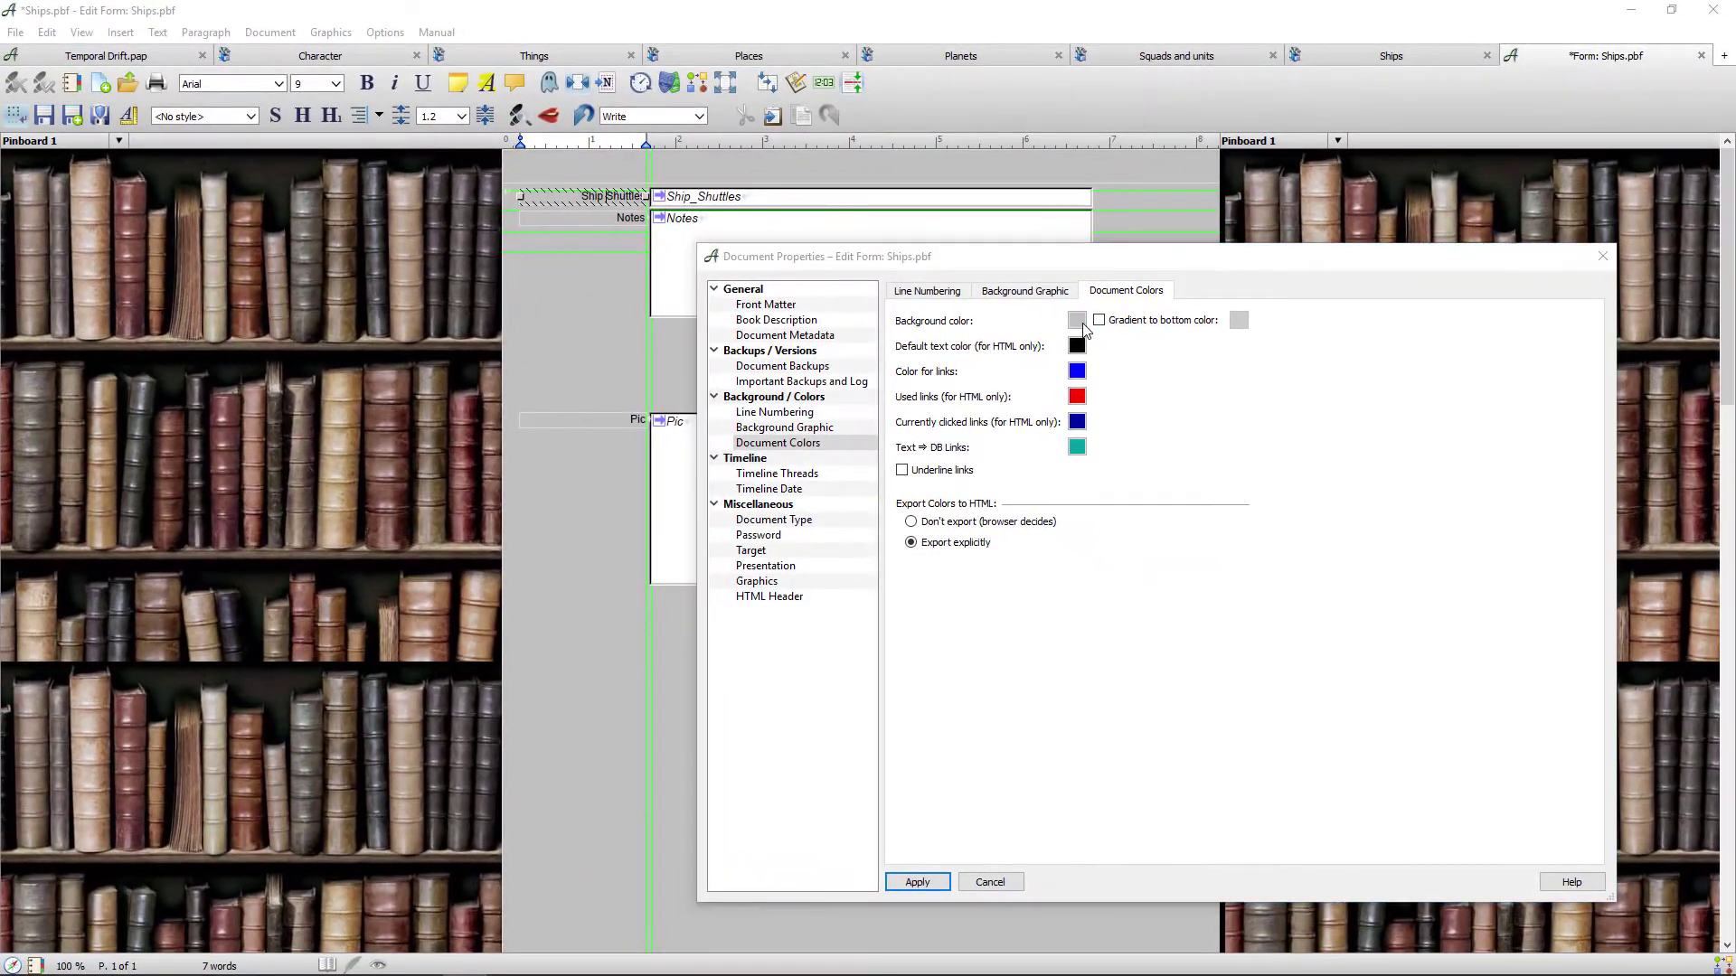
left_click(1080, 324)
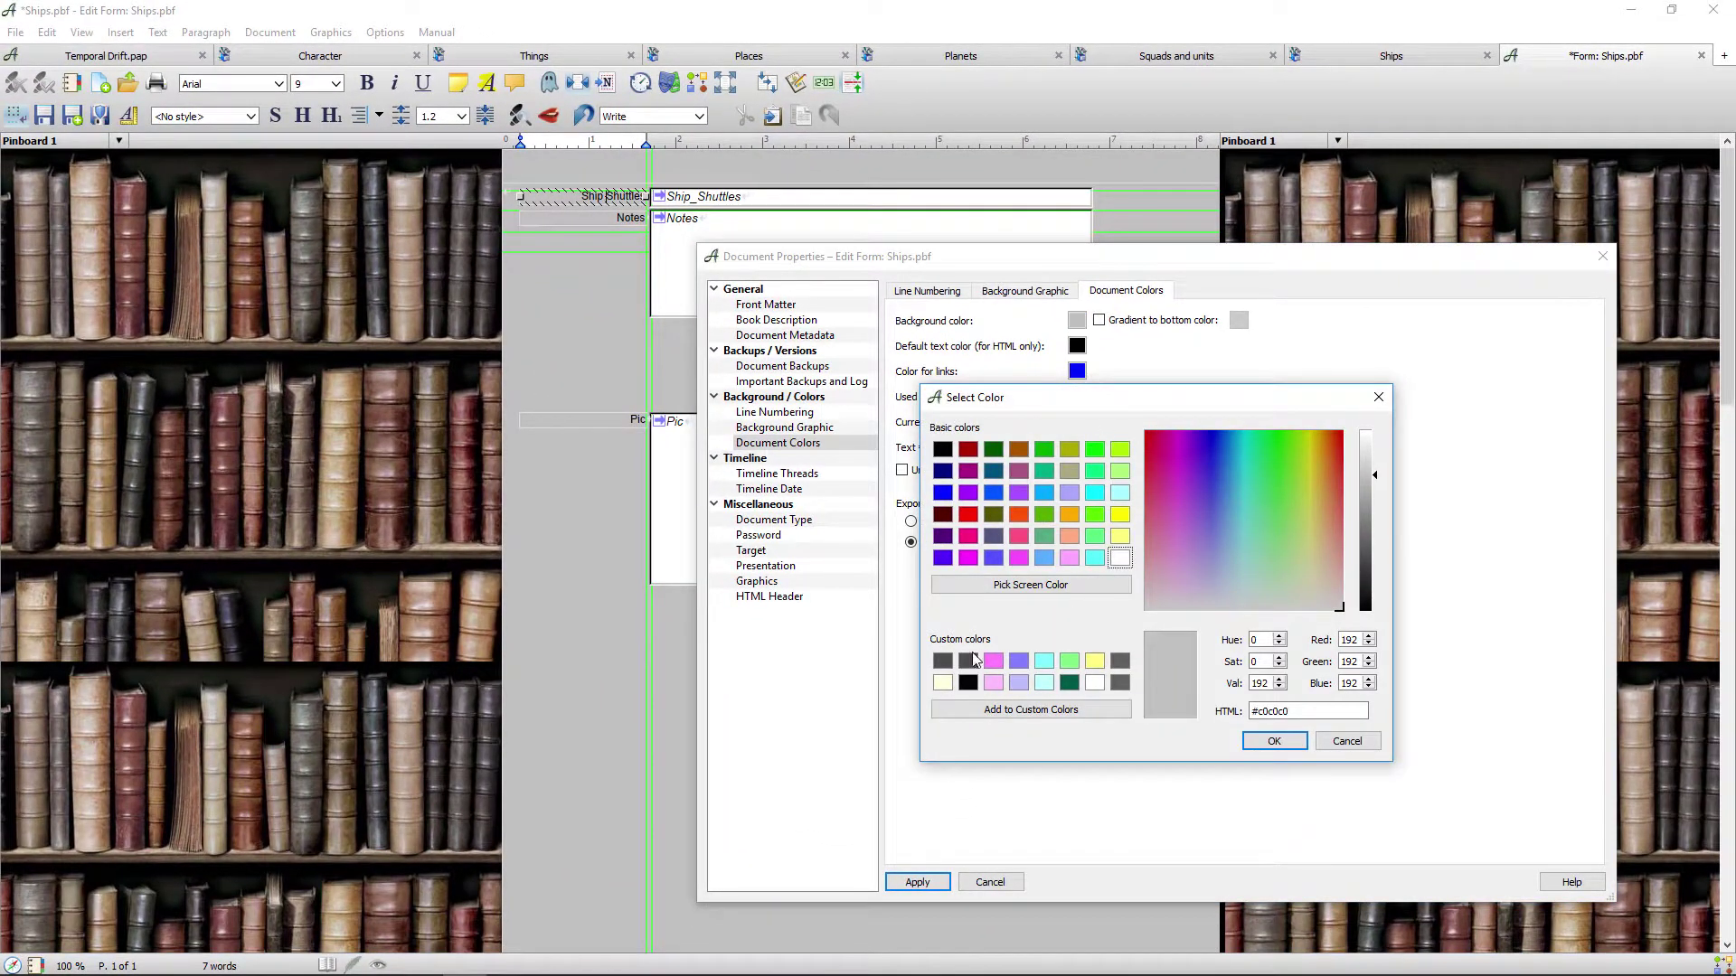
left_click(943, 685)
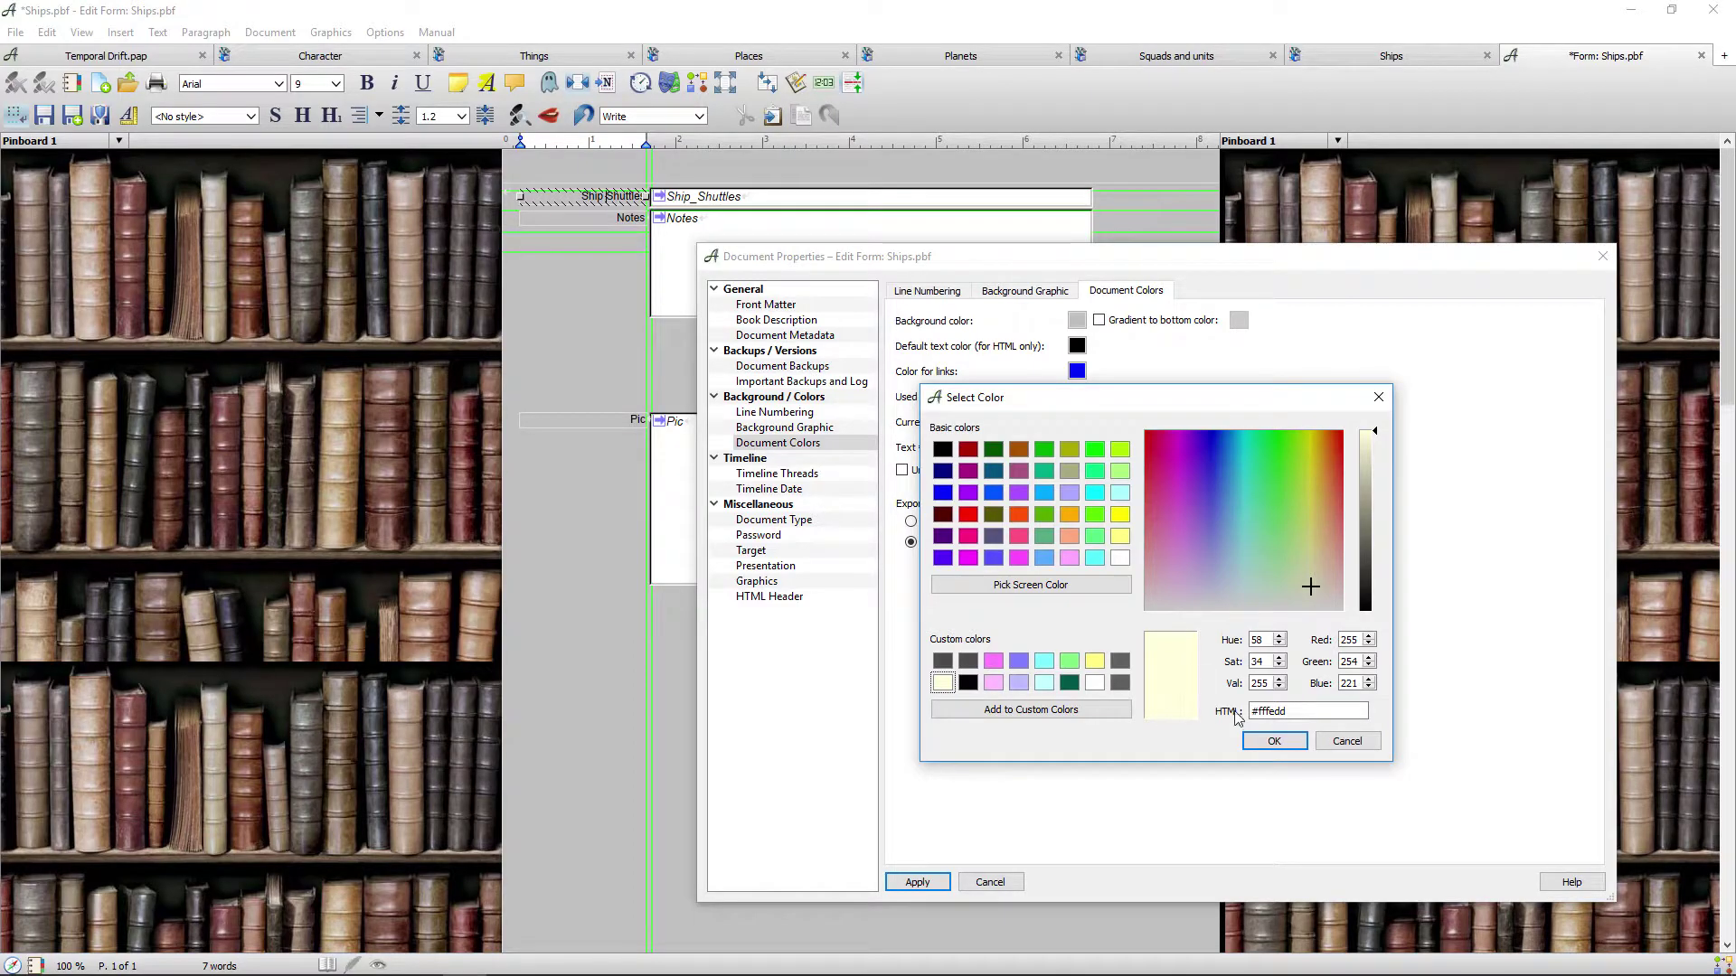
left_click(1274, 741)
left_click(918, 883)
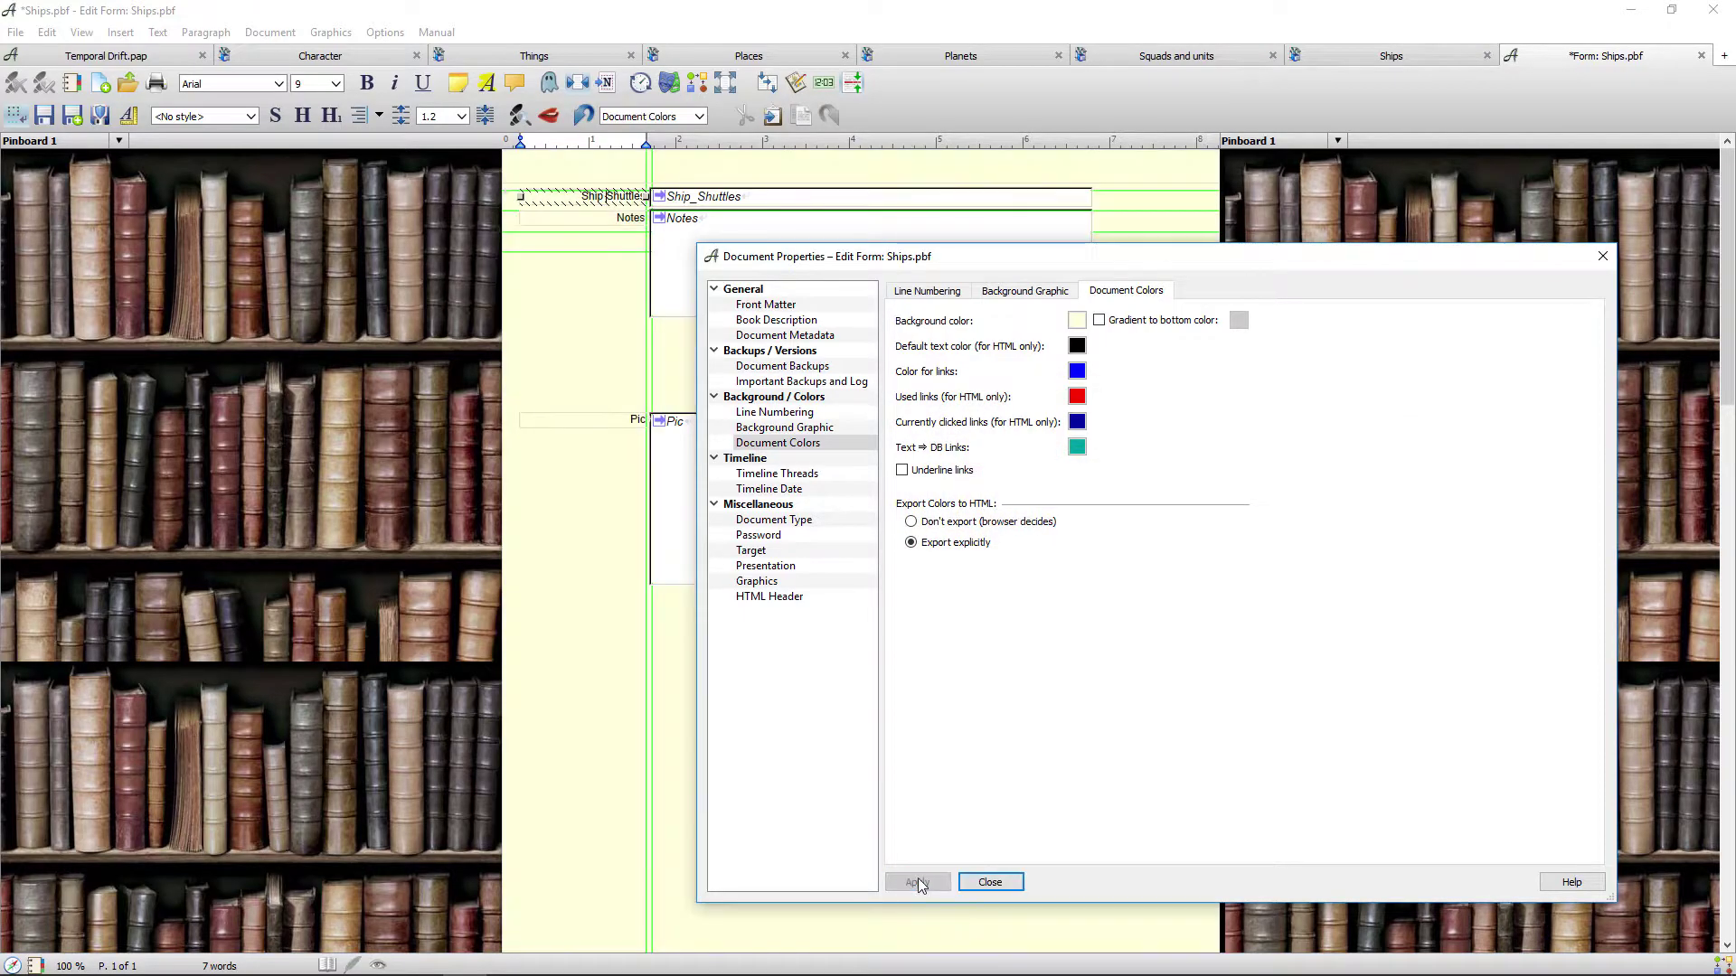
left_click(1012, 885)
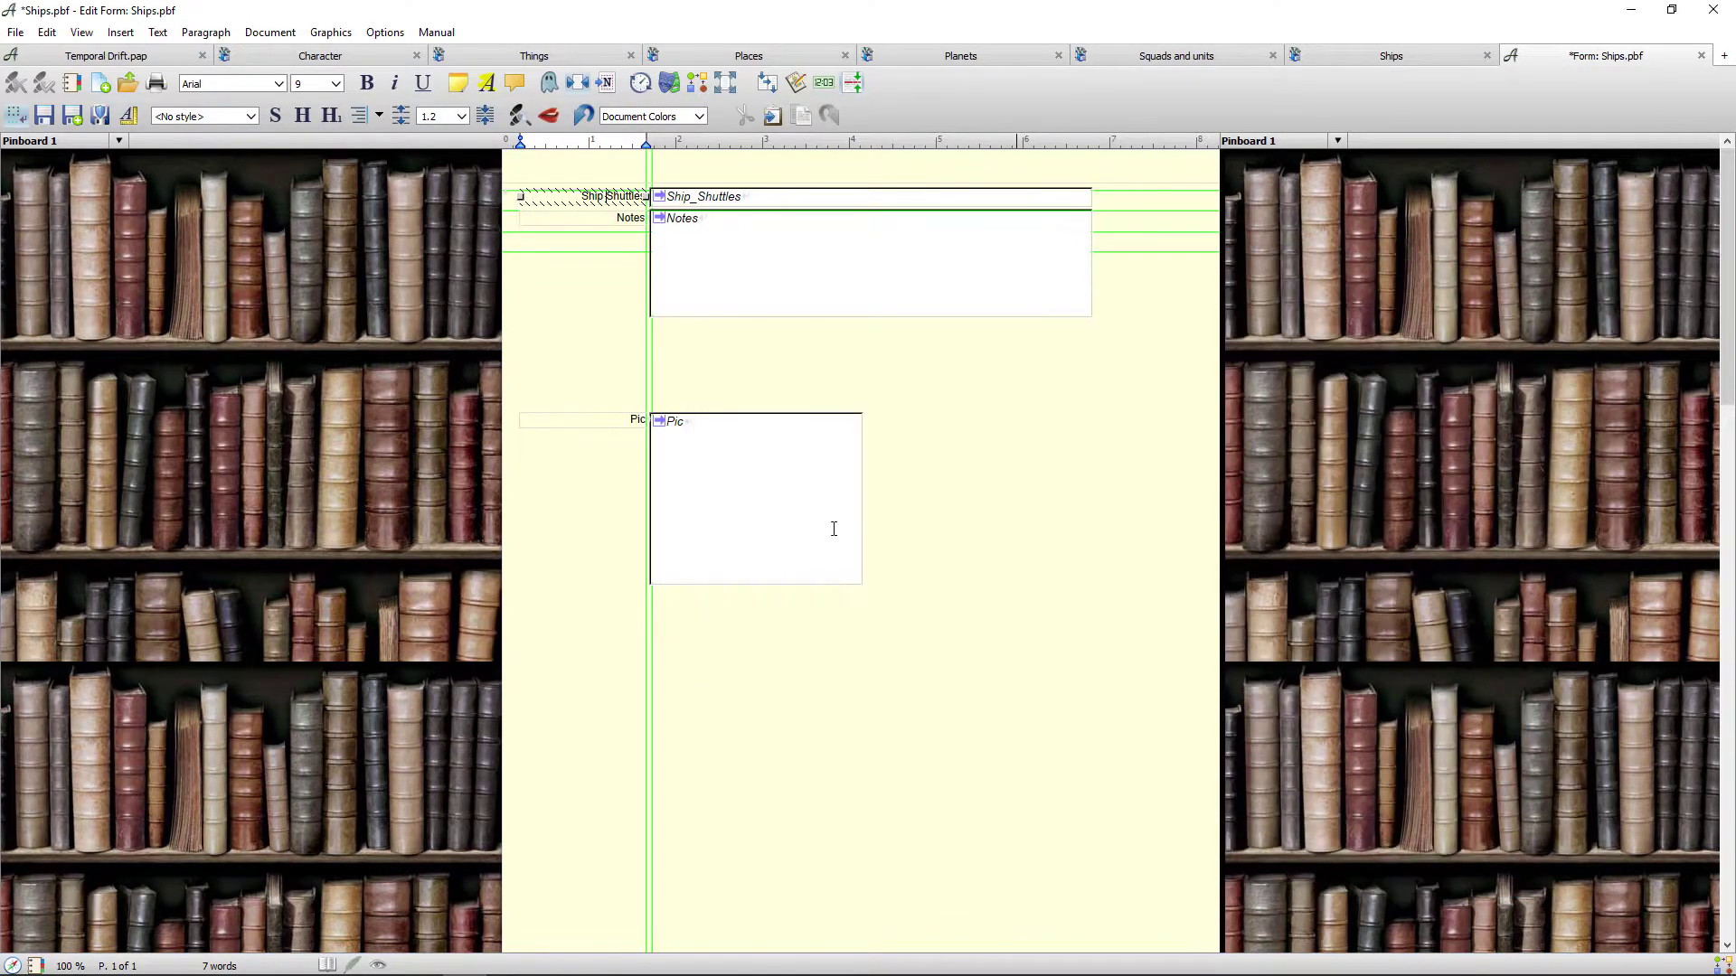
left_click(136, 59)
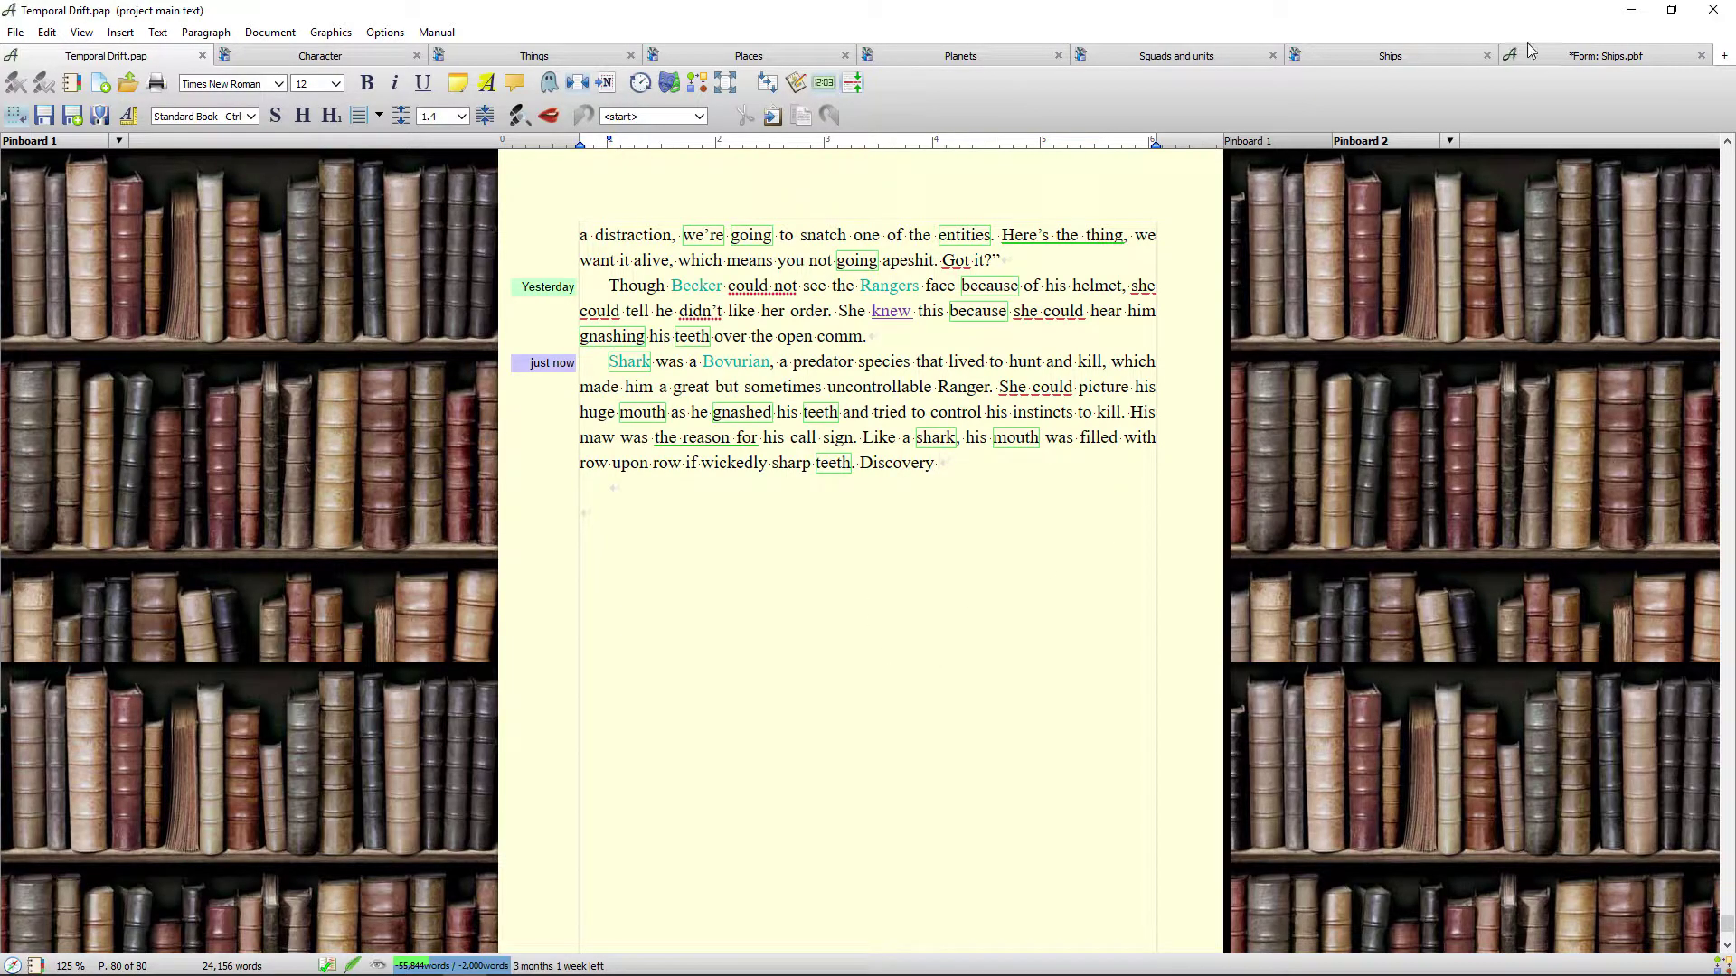
Go back to the Ships.pbf form layout and save it.
left_click(1554, 56)
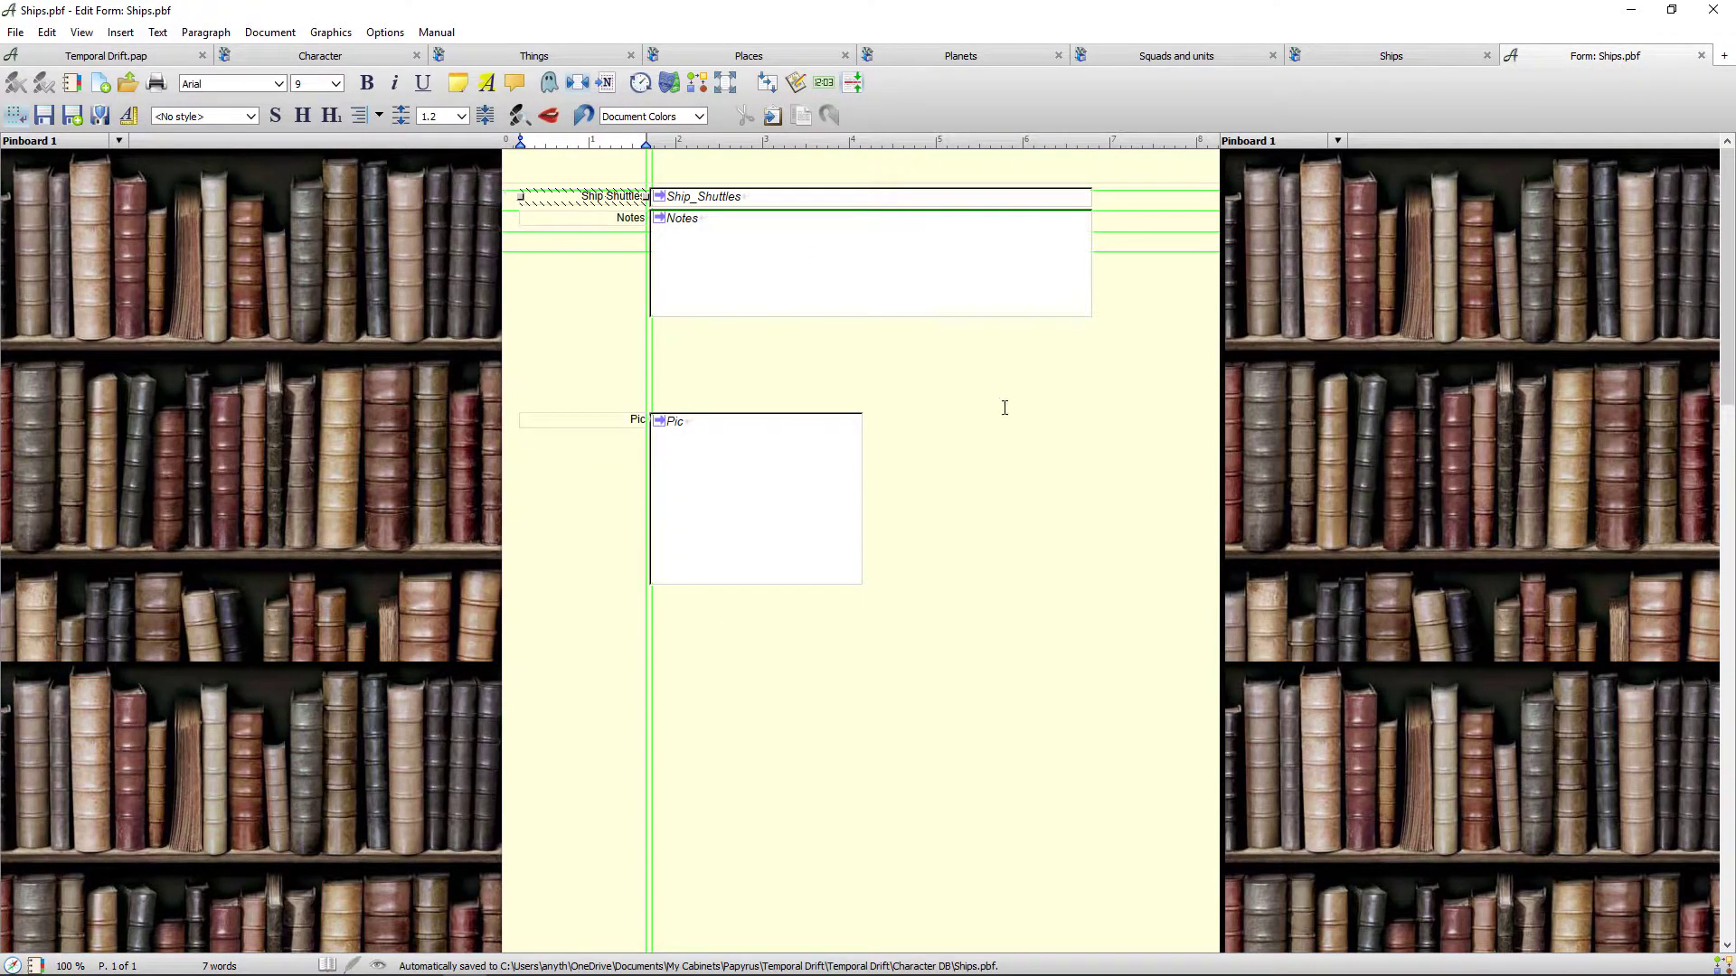
left_click(47, 115)
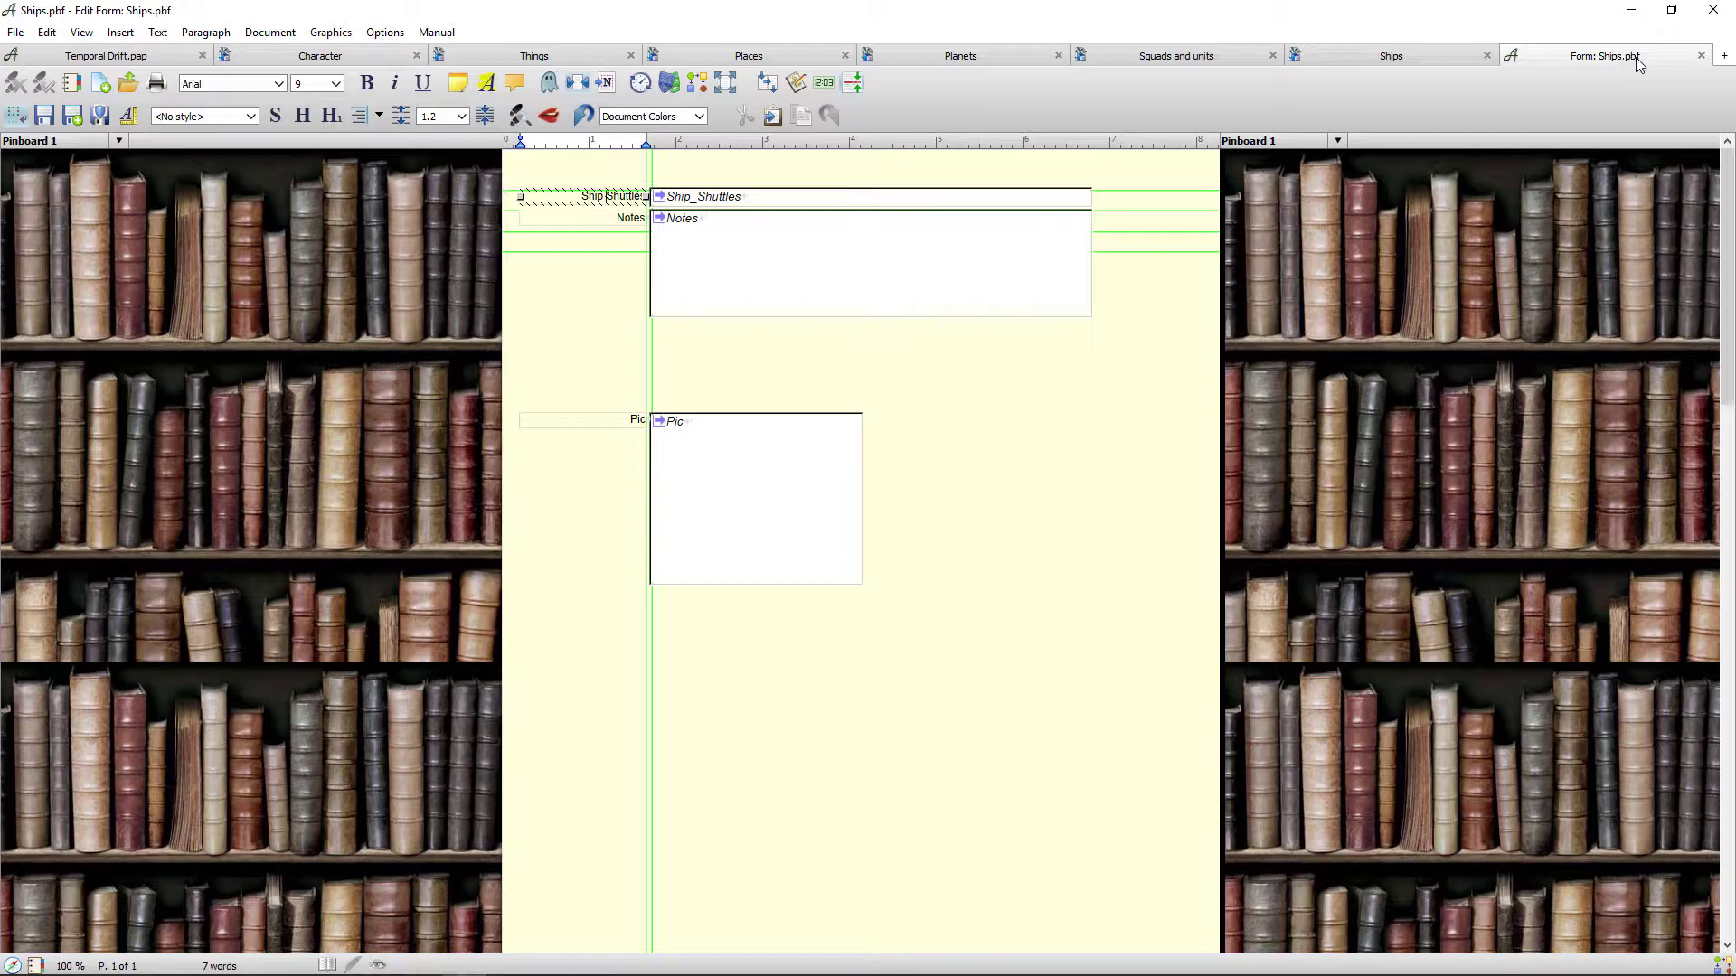
Close the form layout and add a new Ships record named Discovery.
left_click(1700, 56)
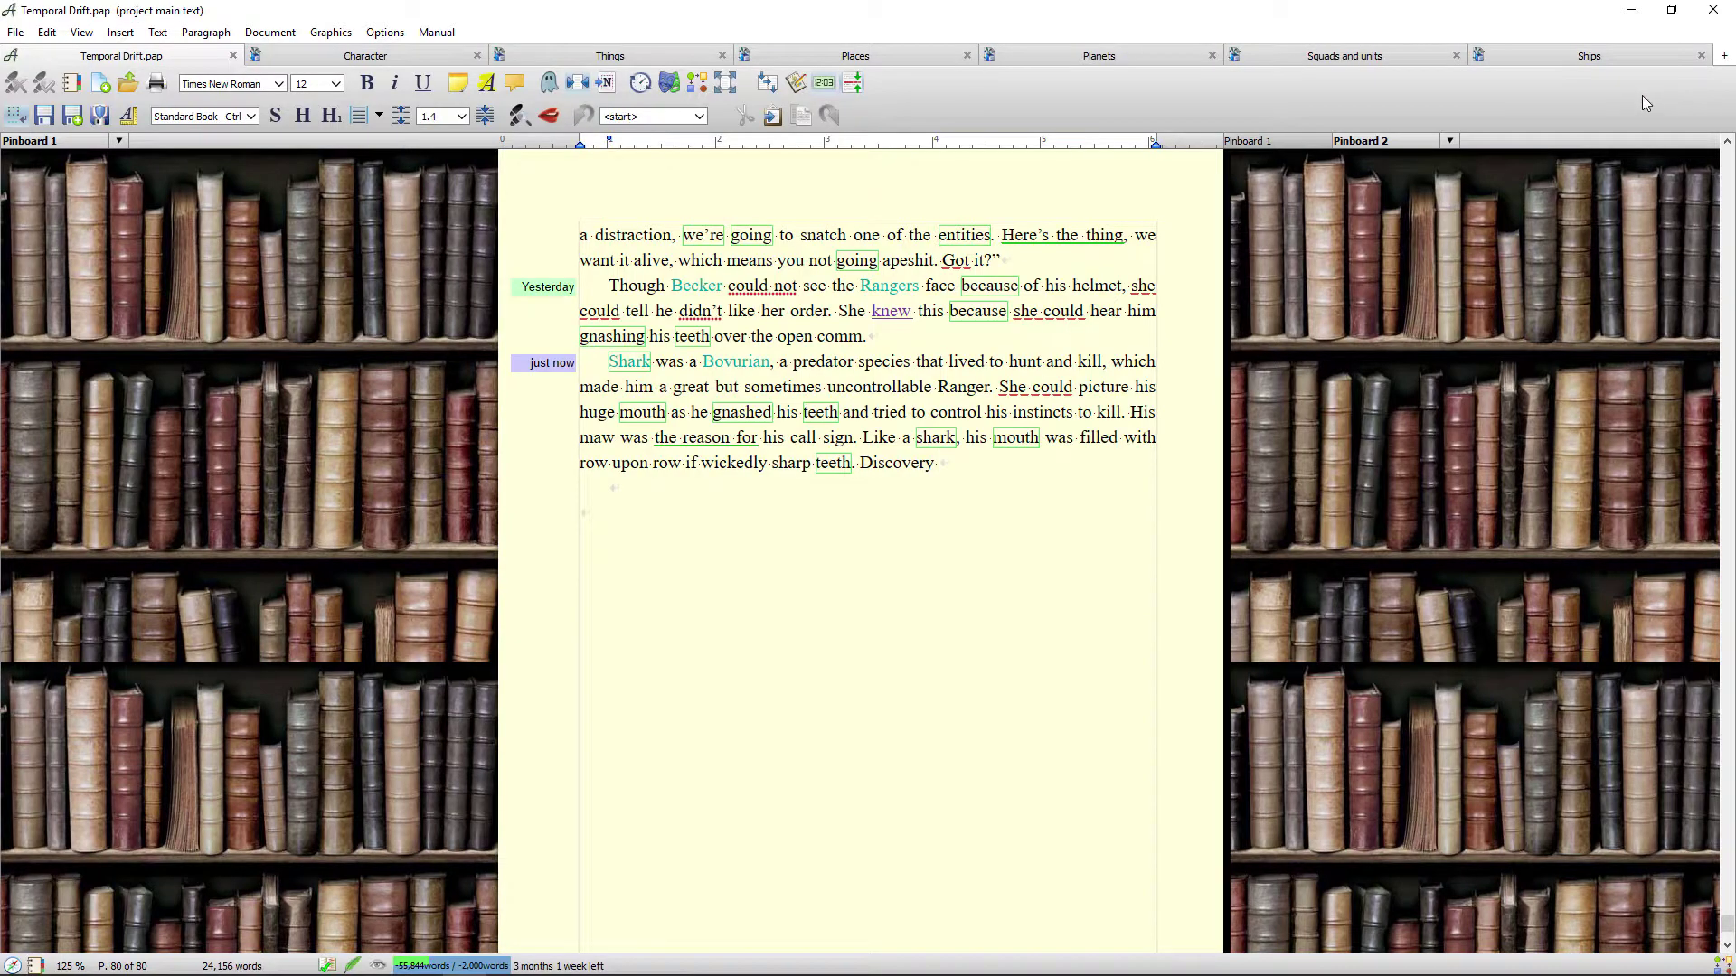
left_click(1618, 56)
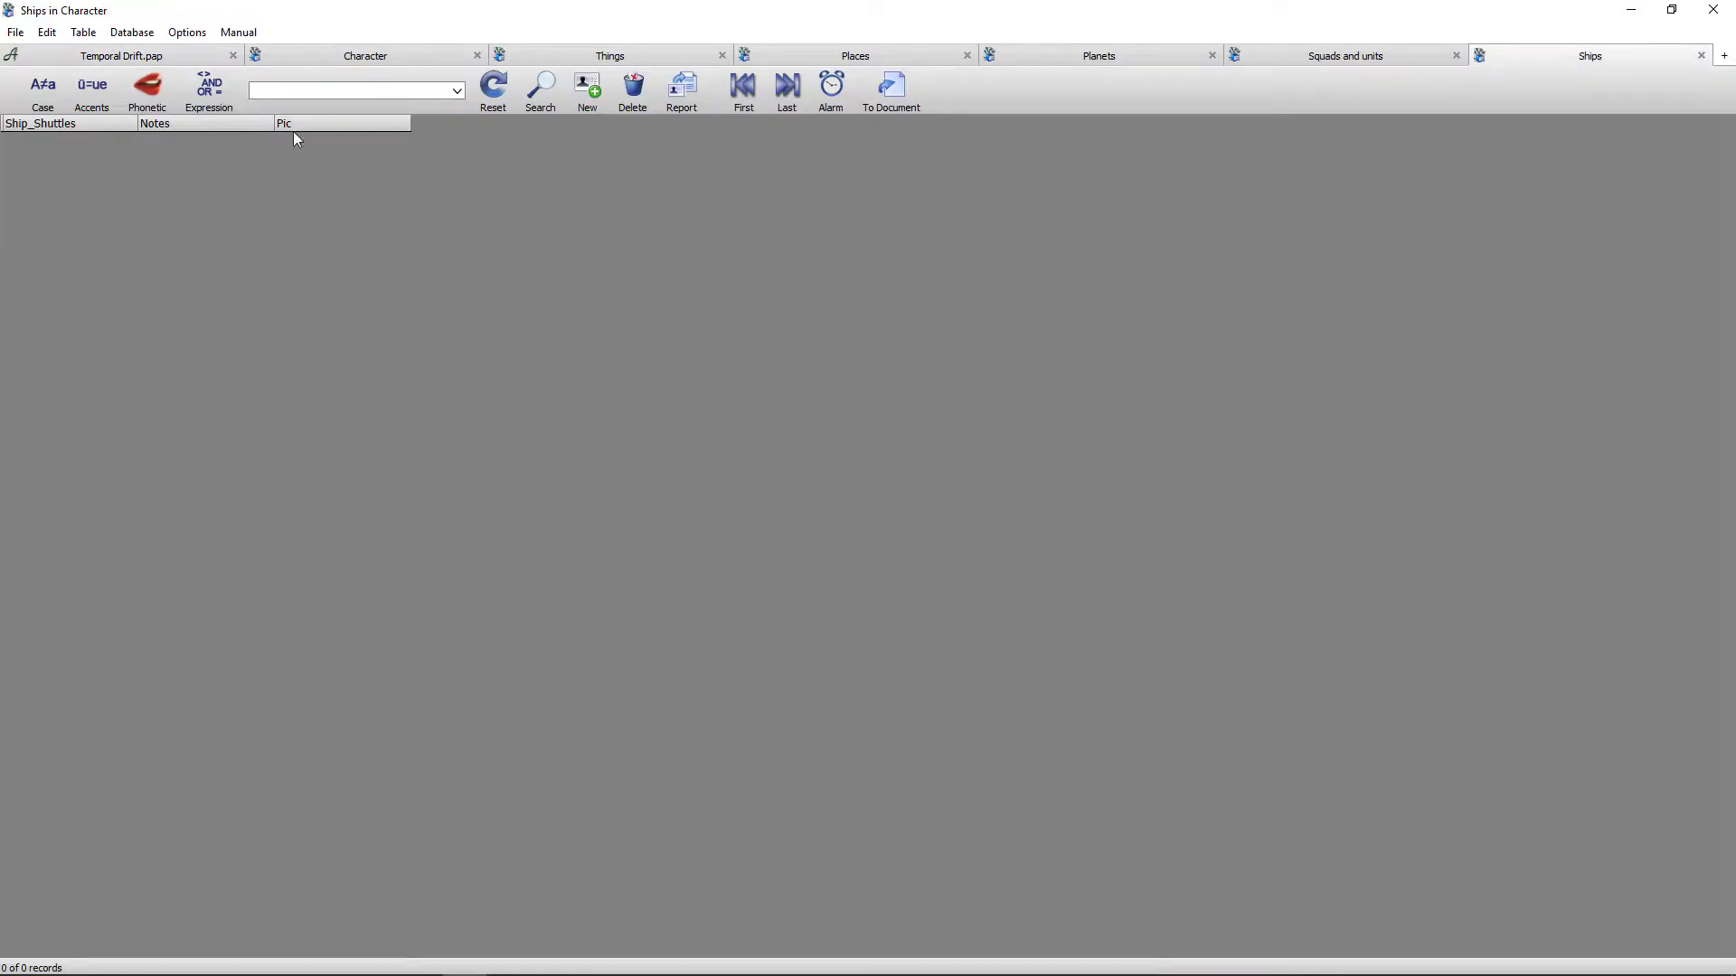
left_click(587, 90)
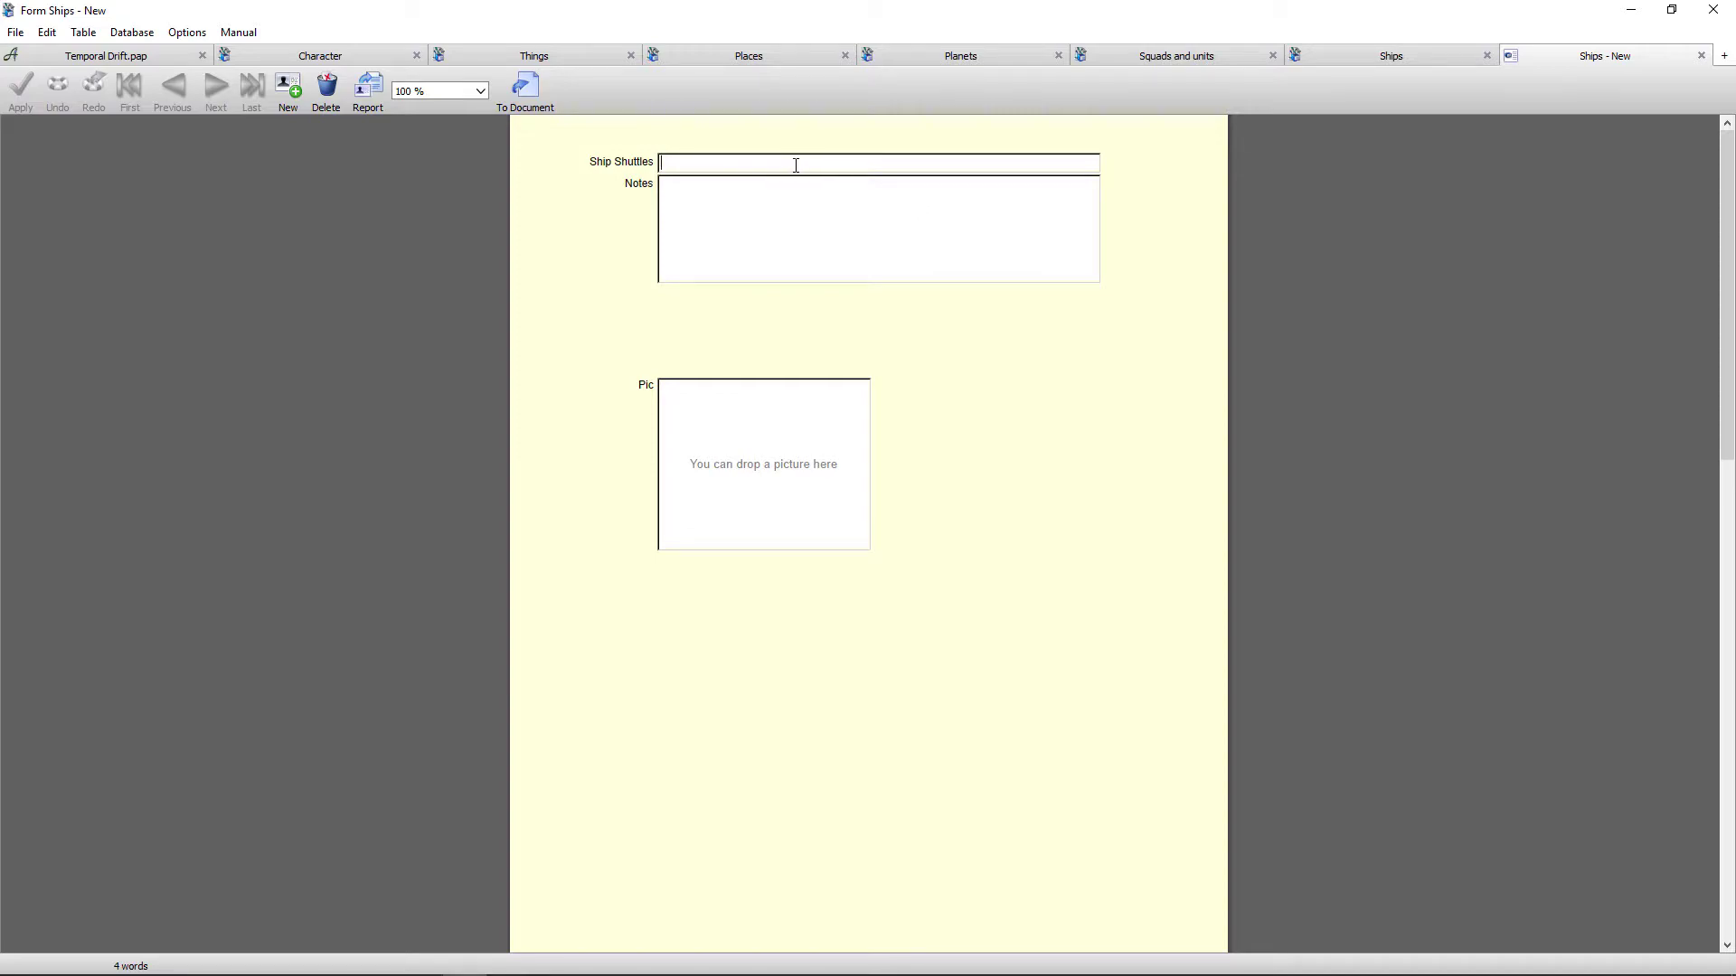
type("Discovery")
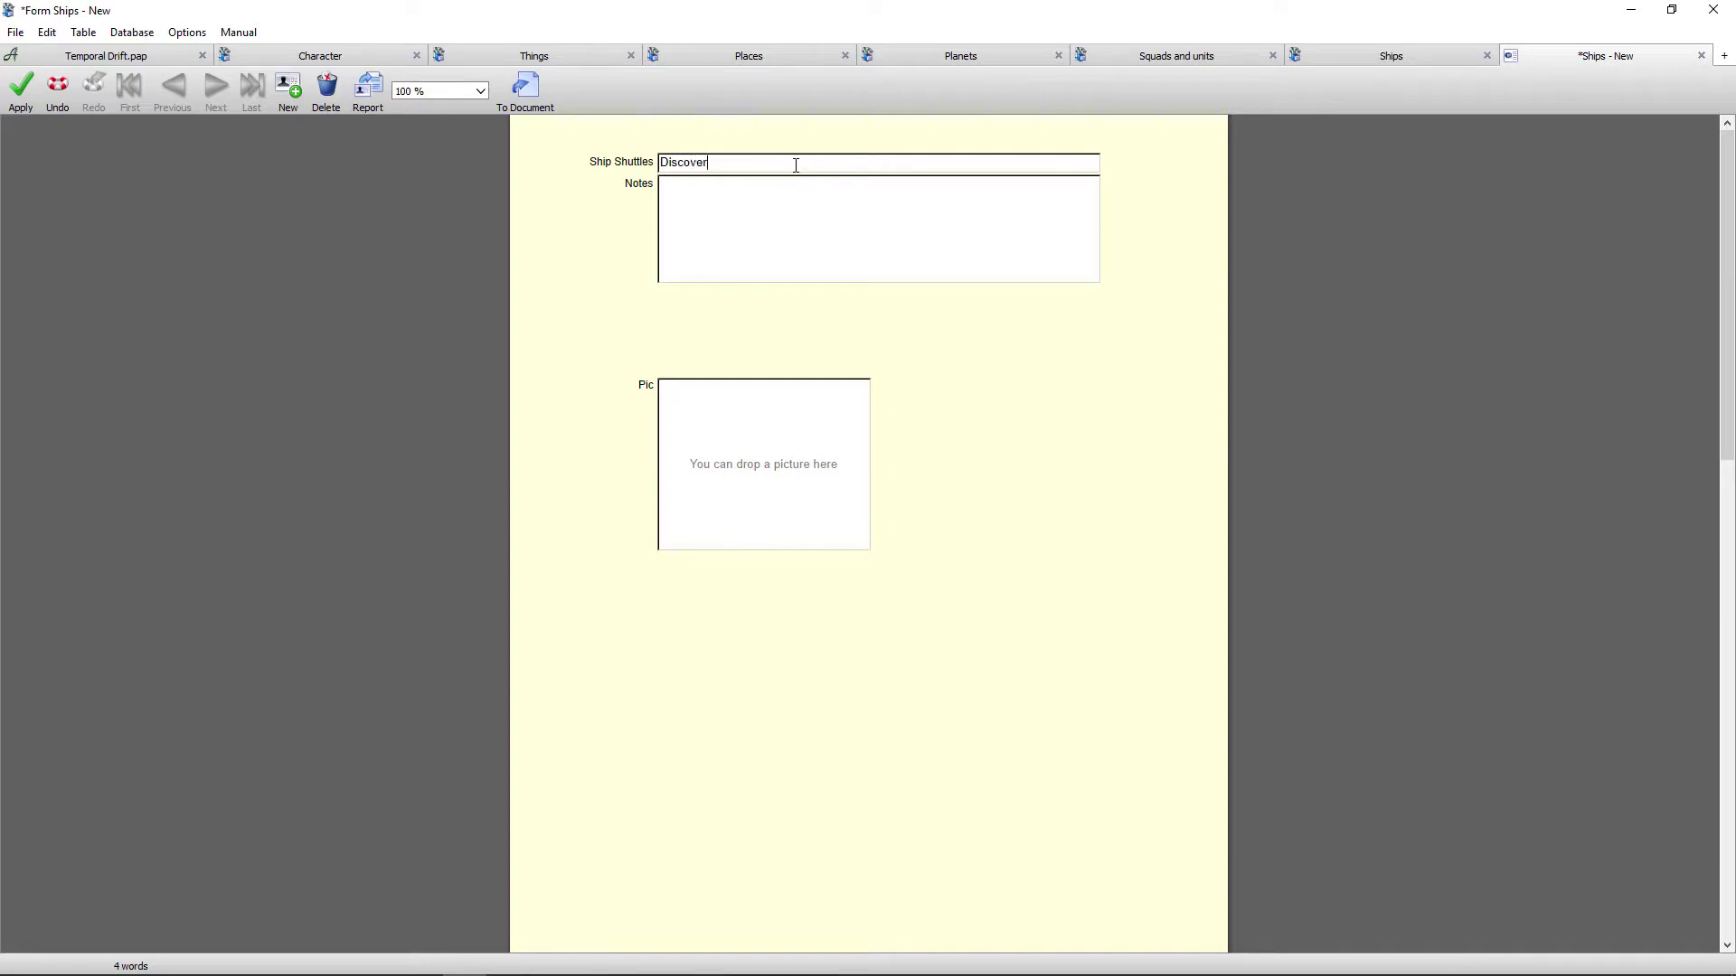
left_click(21, 87)
In the Temporal Drift manuscript, type 'Discovery' after the linked word to test the link.
left_click(81, 58)
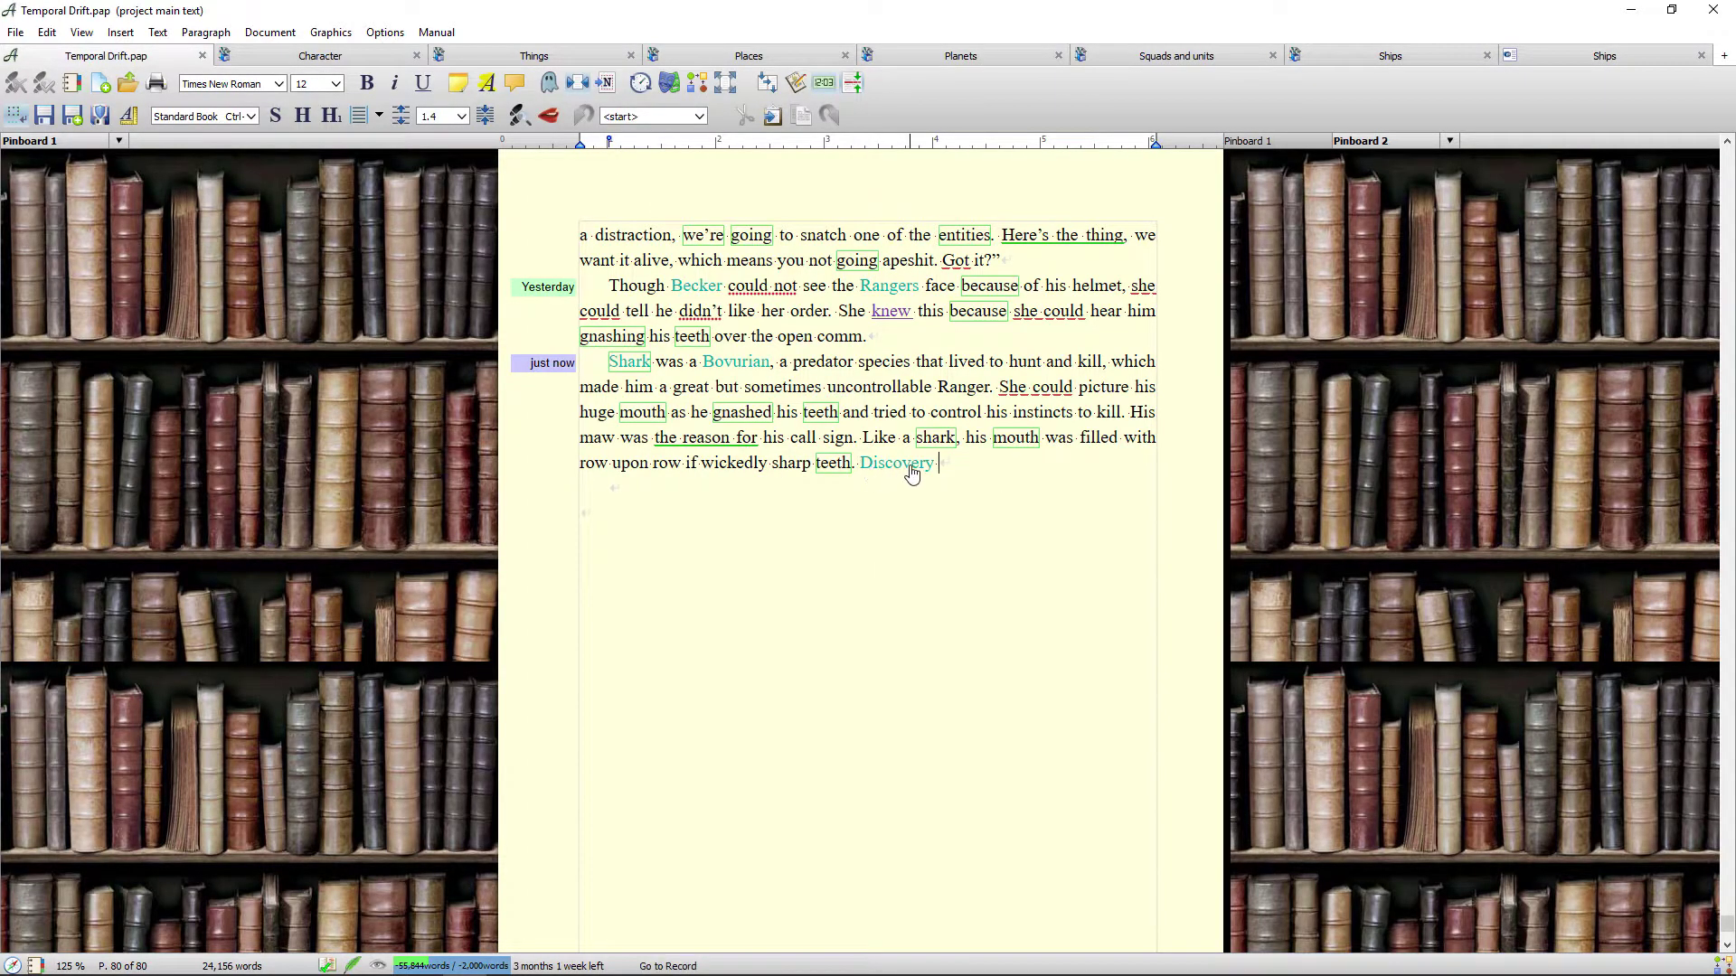
left_click(986, 457)
type("Discov")
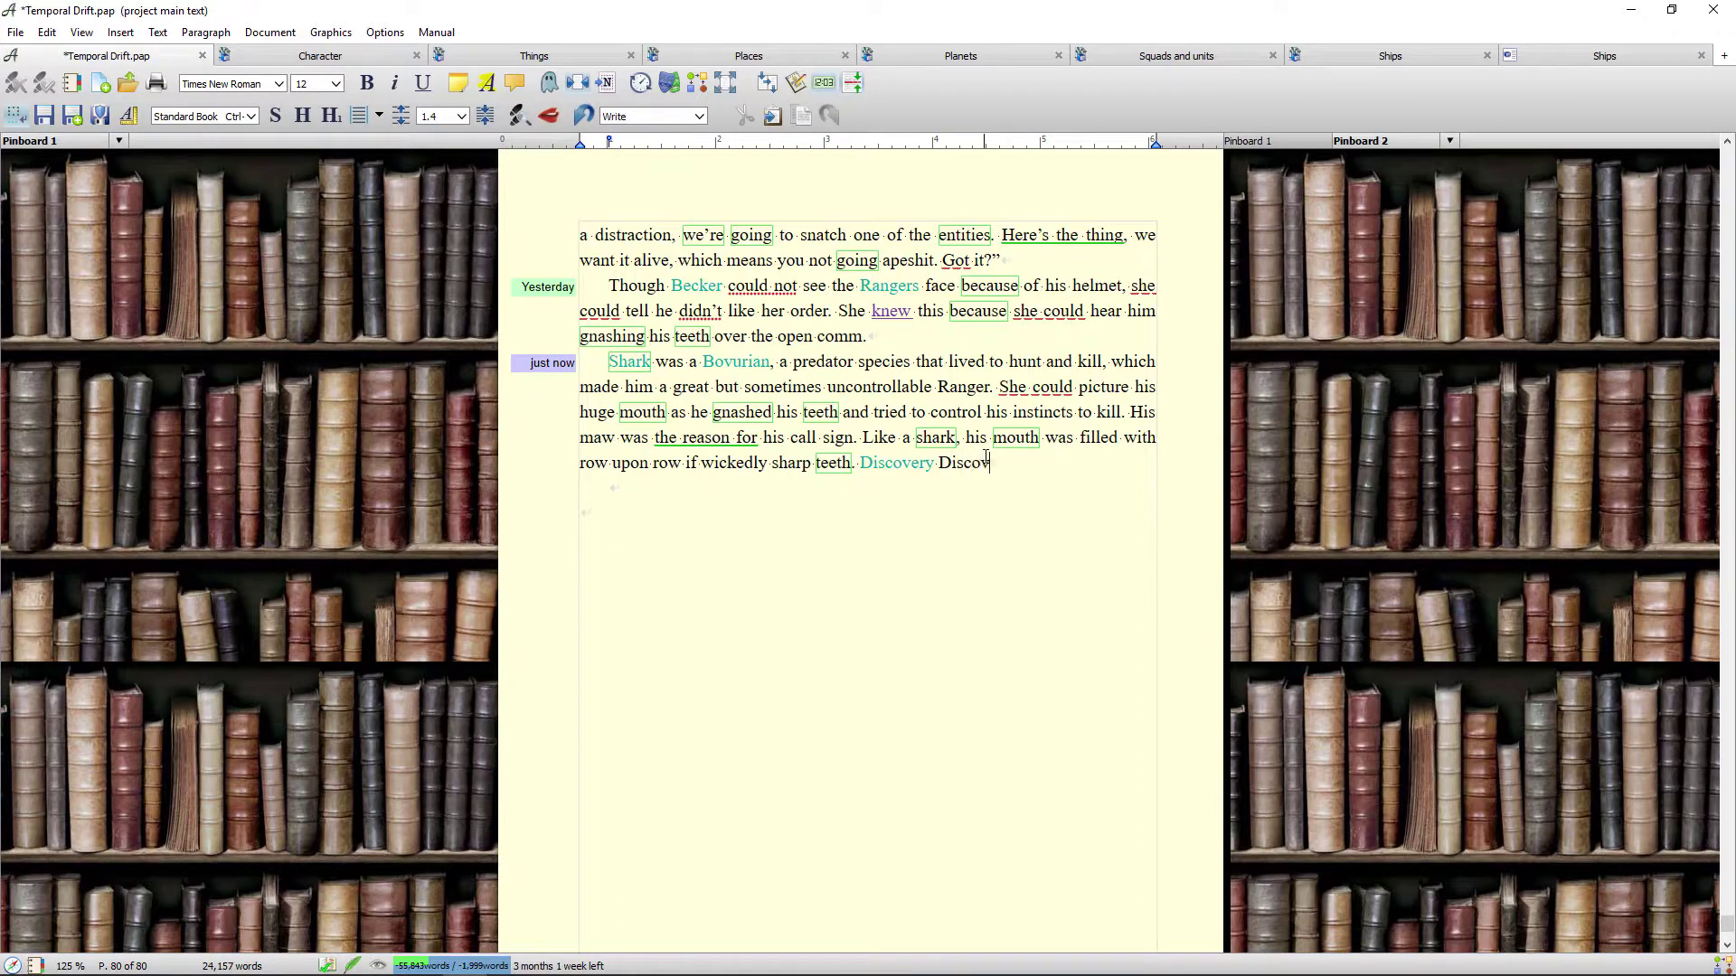
type("ery")
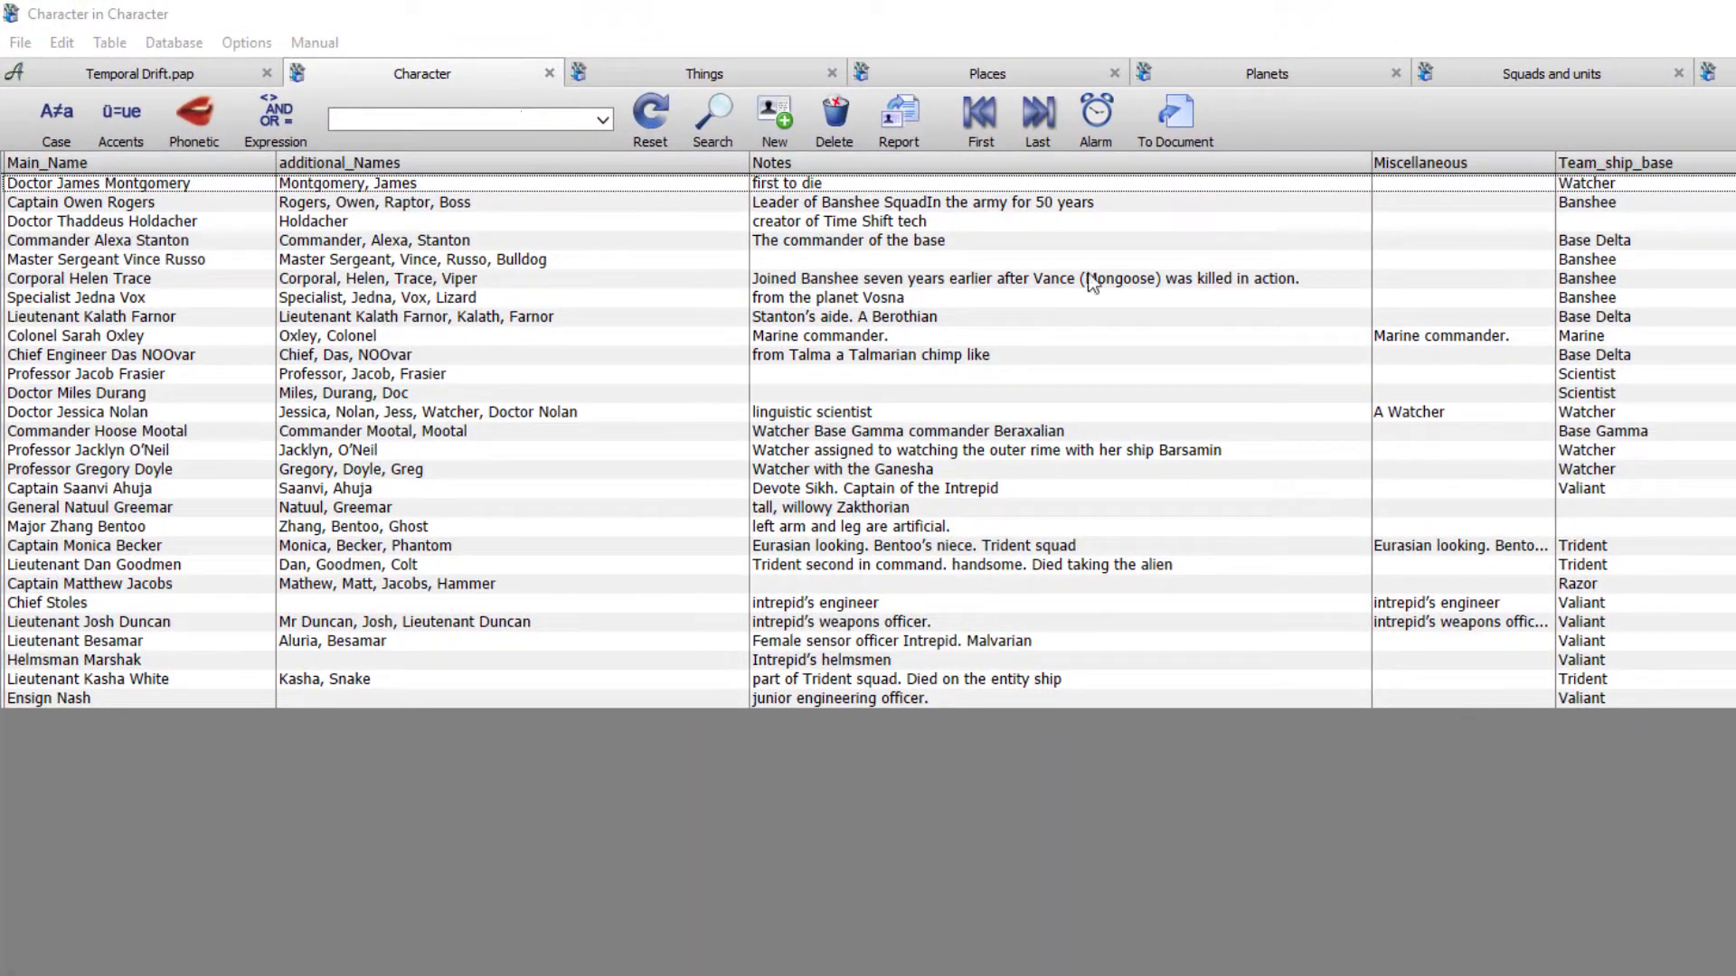
Search the Character table for 'Ban' and then 'Bec', clearing each search afterwards.
left_click(402, 111)
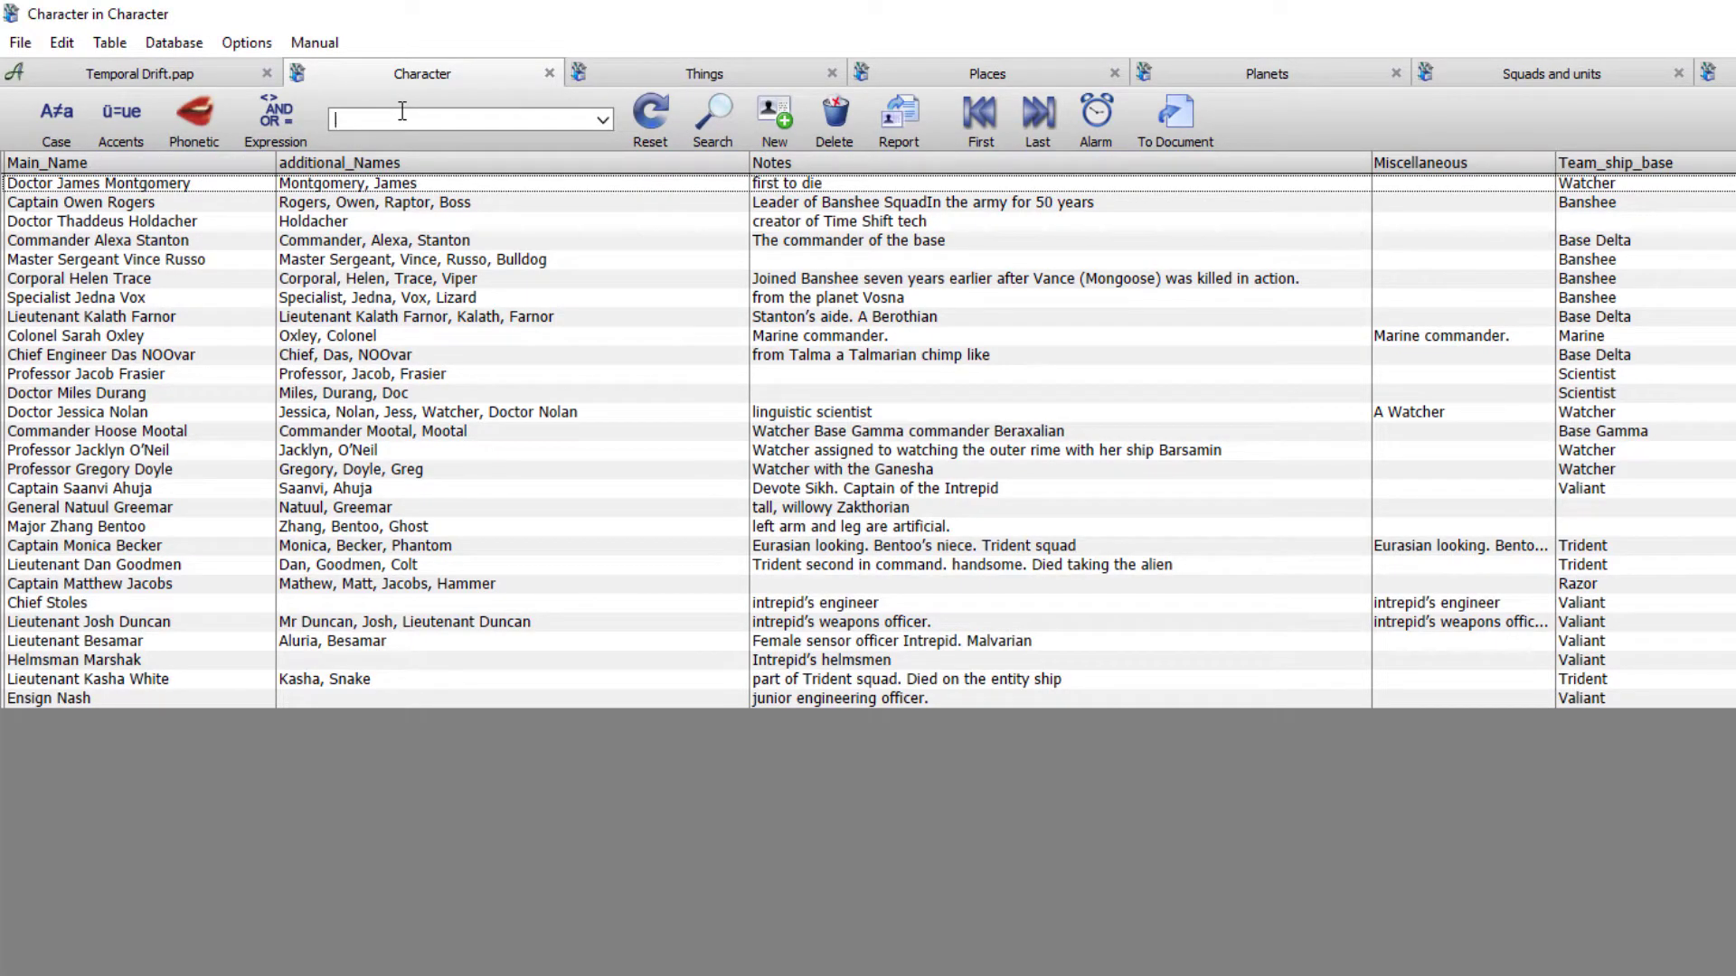
type("Bans")
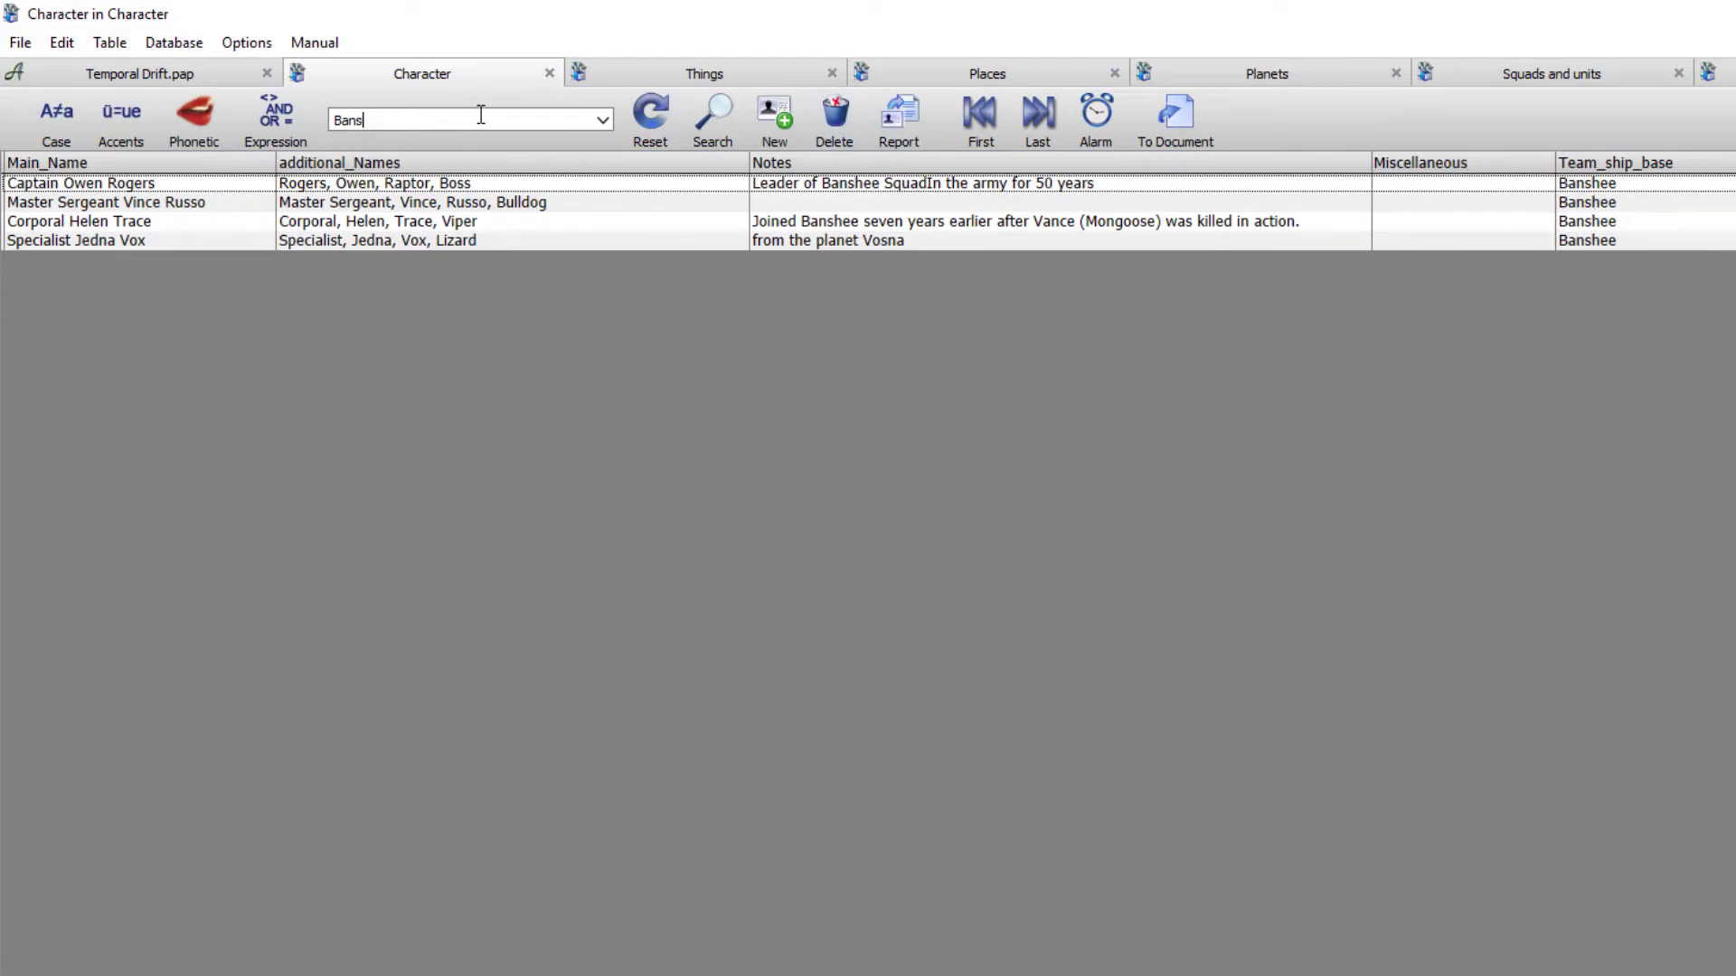
key("BackSpace")
type("Becker")
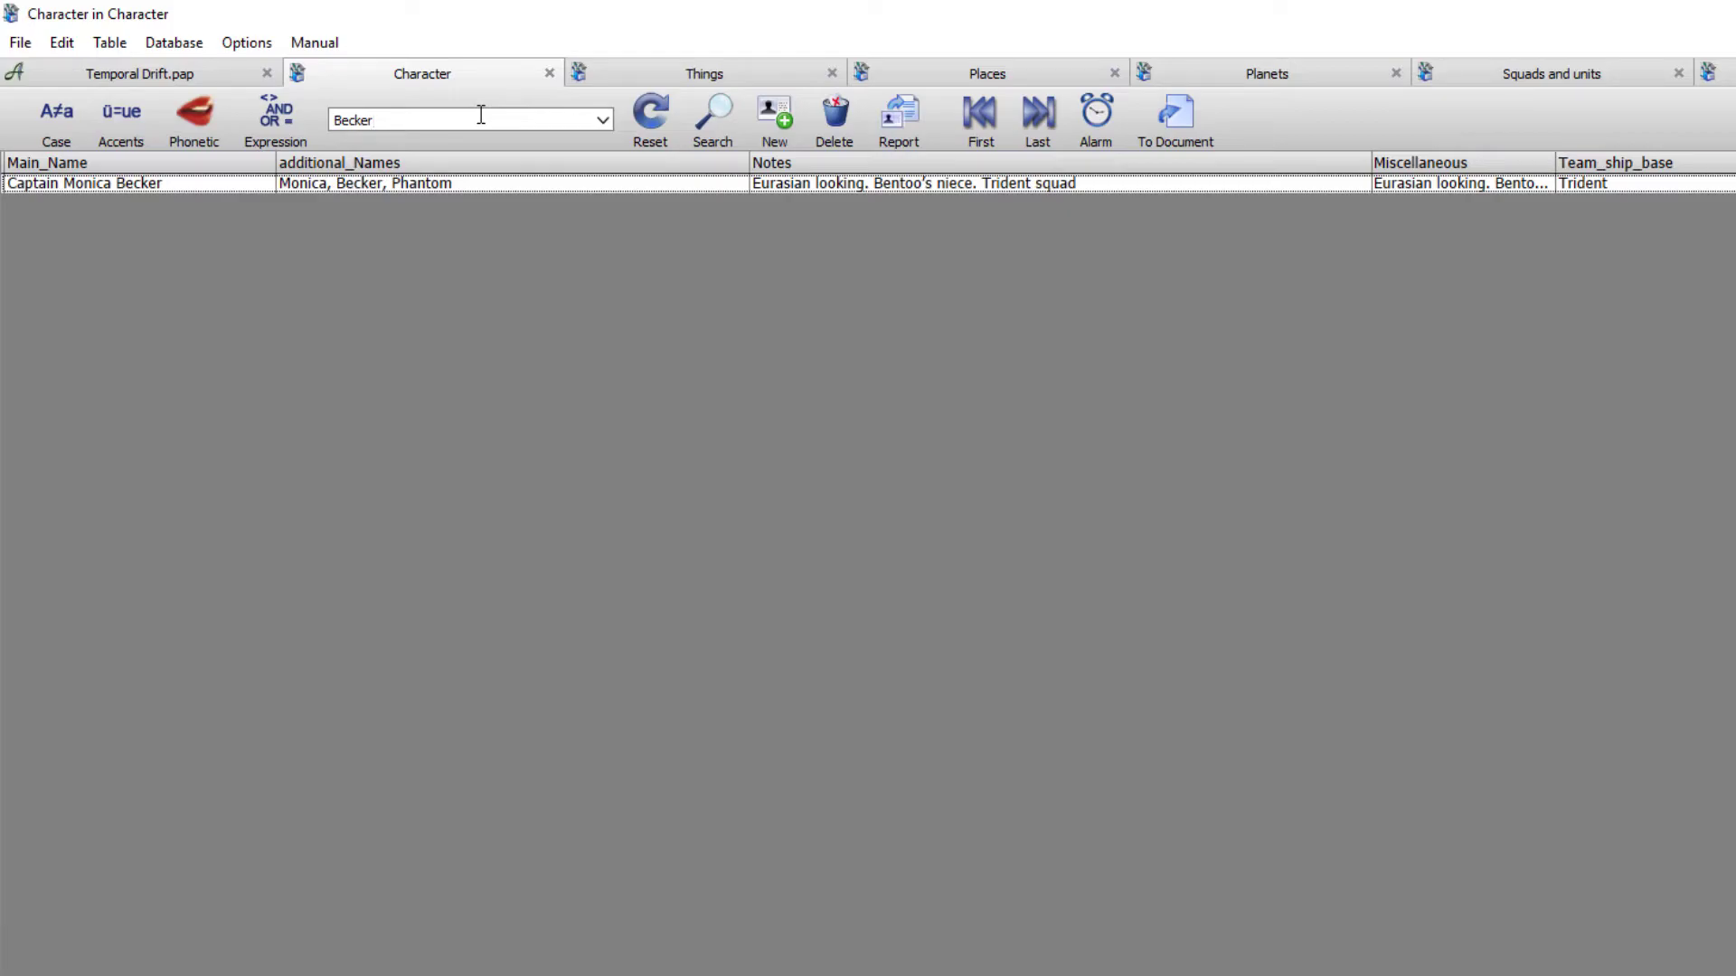
key("BackSpace")
key("BackSpace")
key("BackSpace")
key("BackSpace")
key("BackSpace")
key("BackSpace")
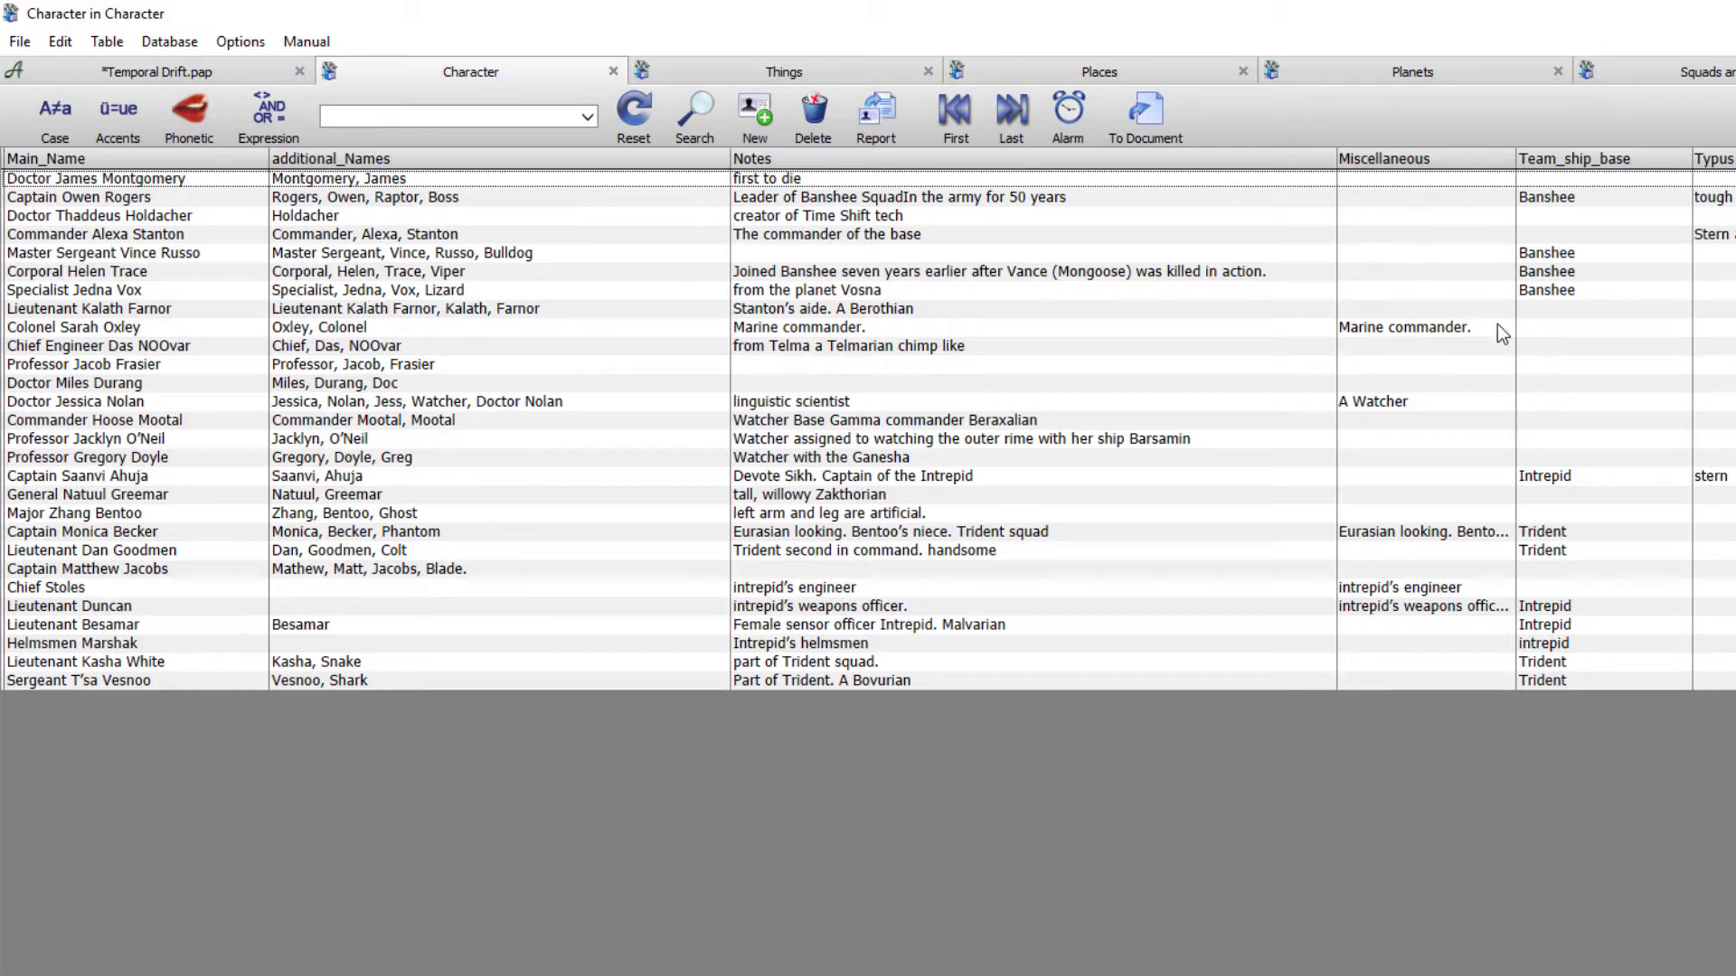
In the Character table's field properties, move Team_ship_base up two places, ahead of Notes.
left_click(178, 47)
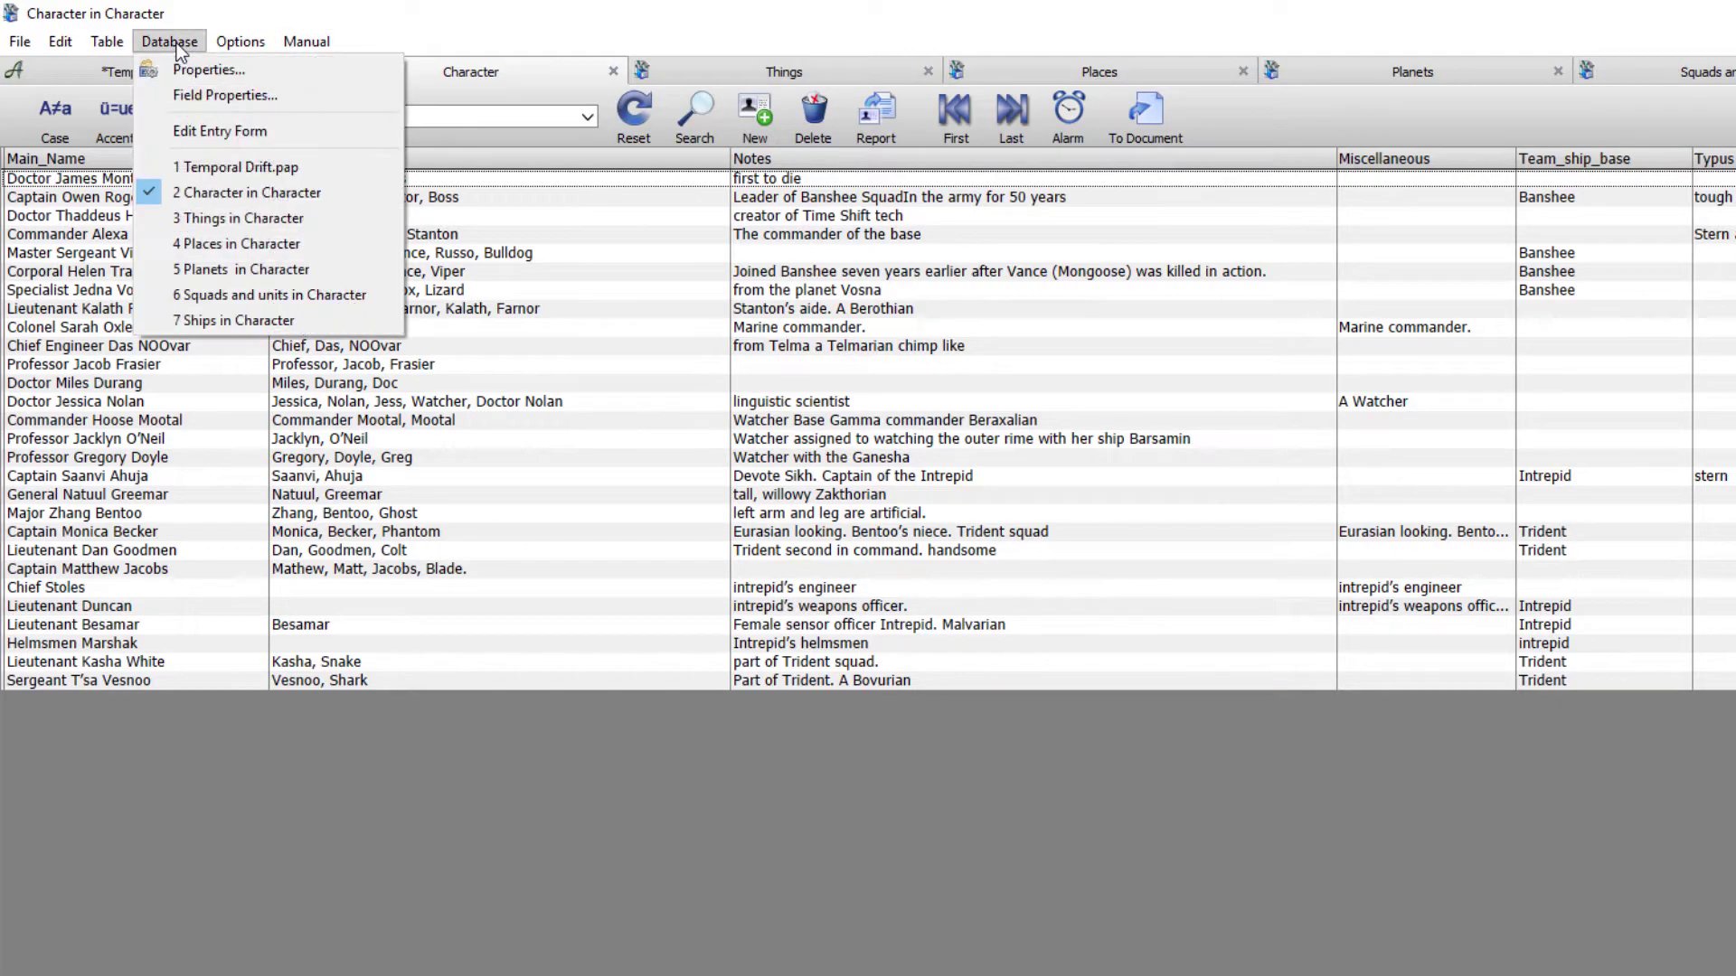
left_click(197, 95)
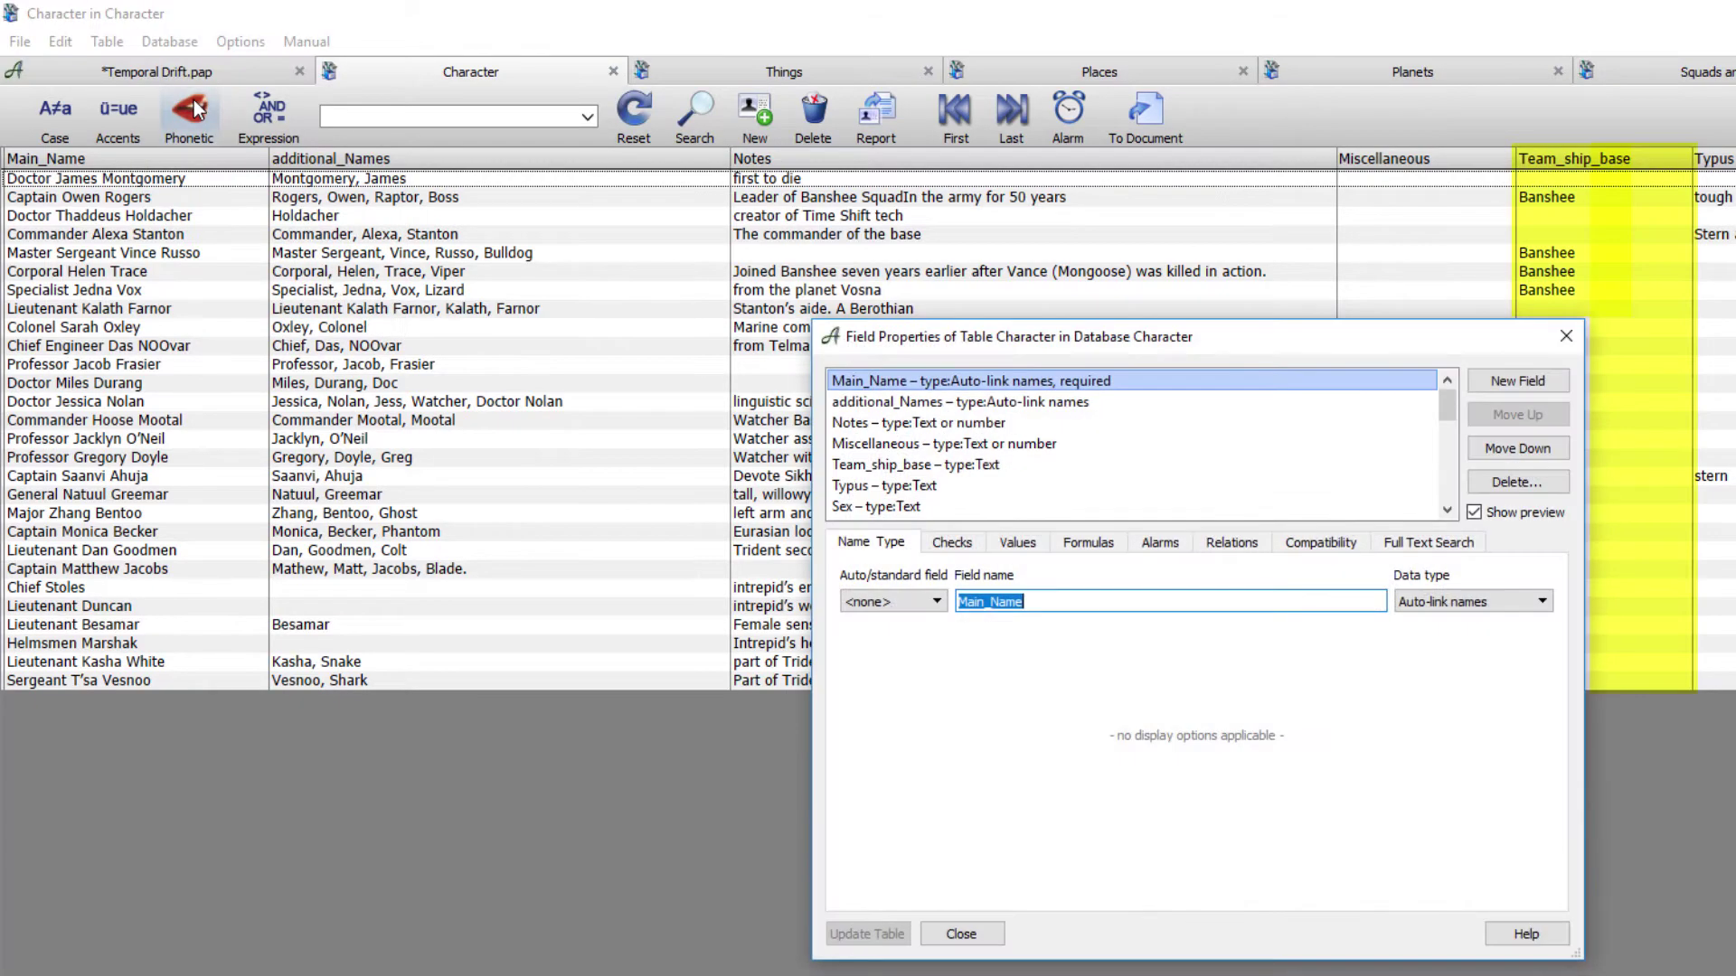
left_click(913, 464)
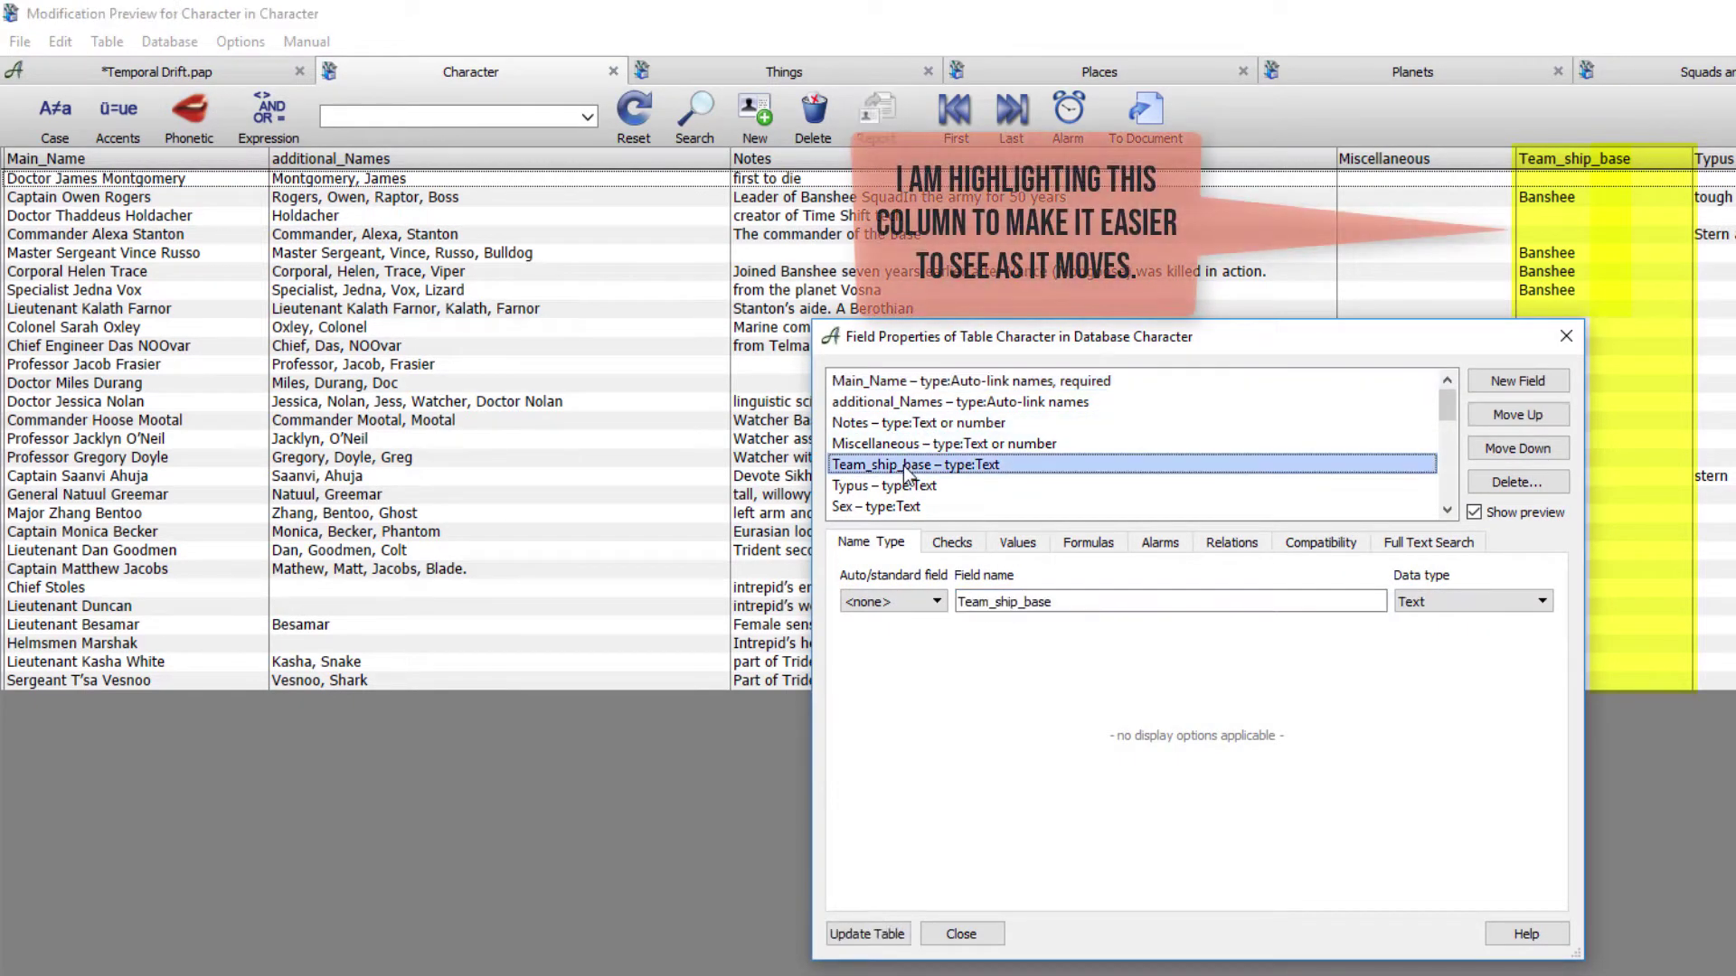
left_click(1501, 423)
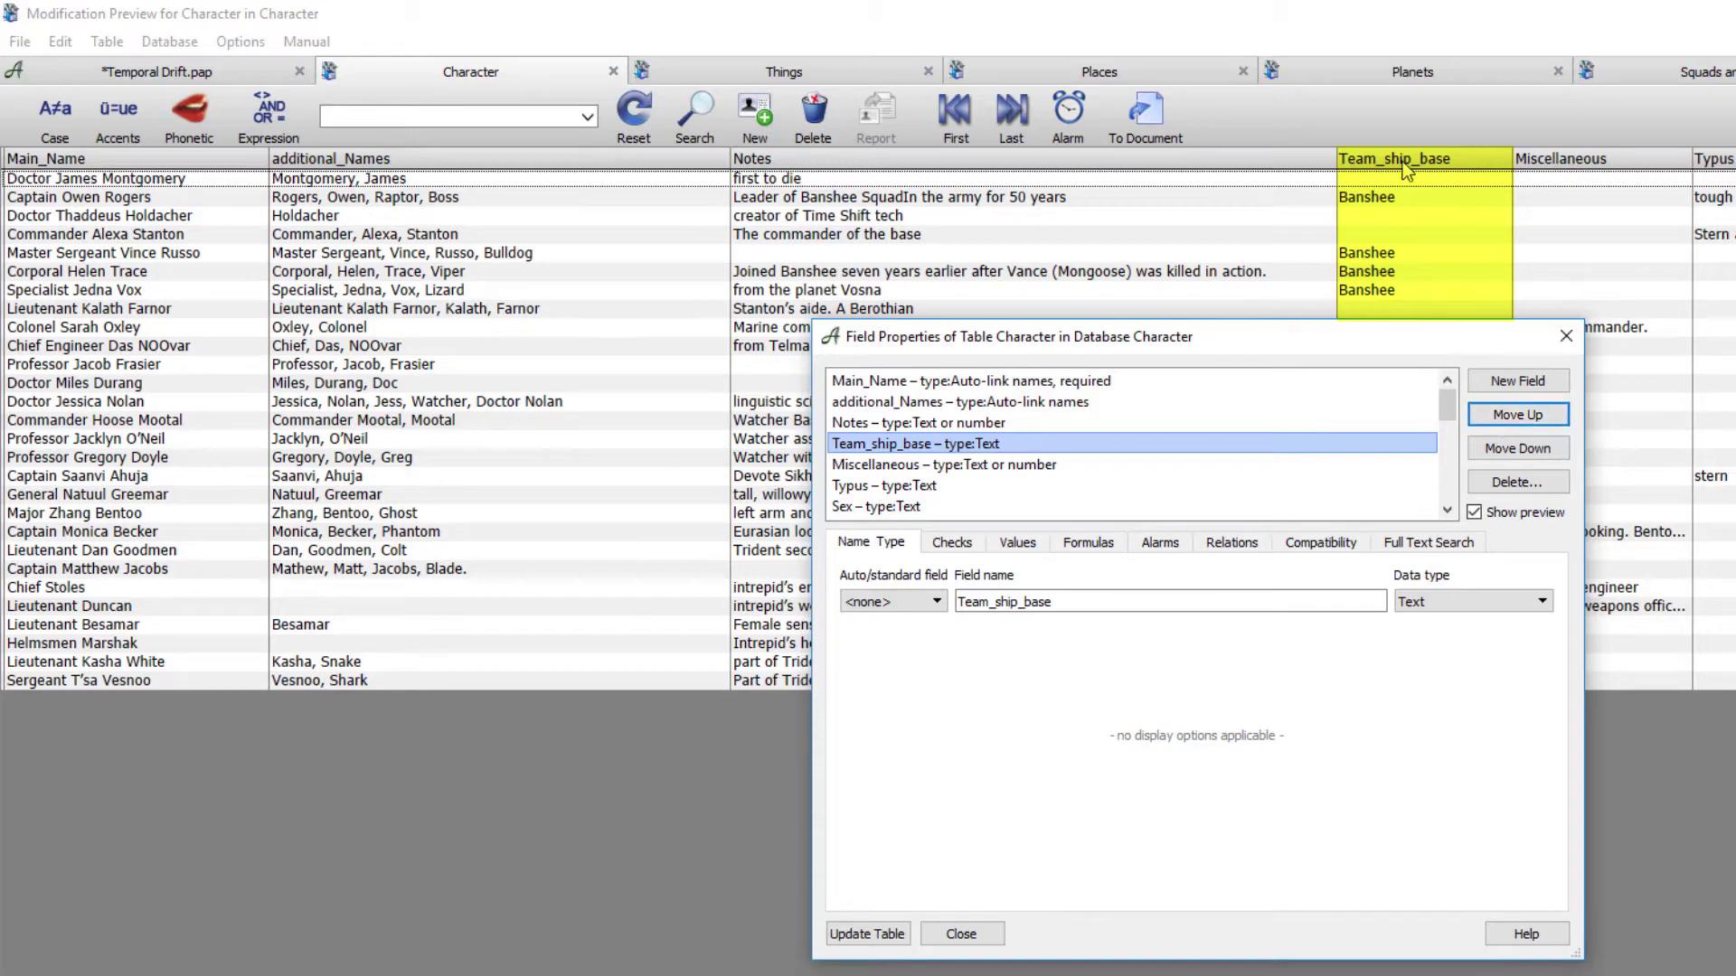
left_click(1508, 418)
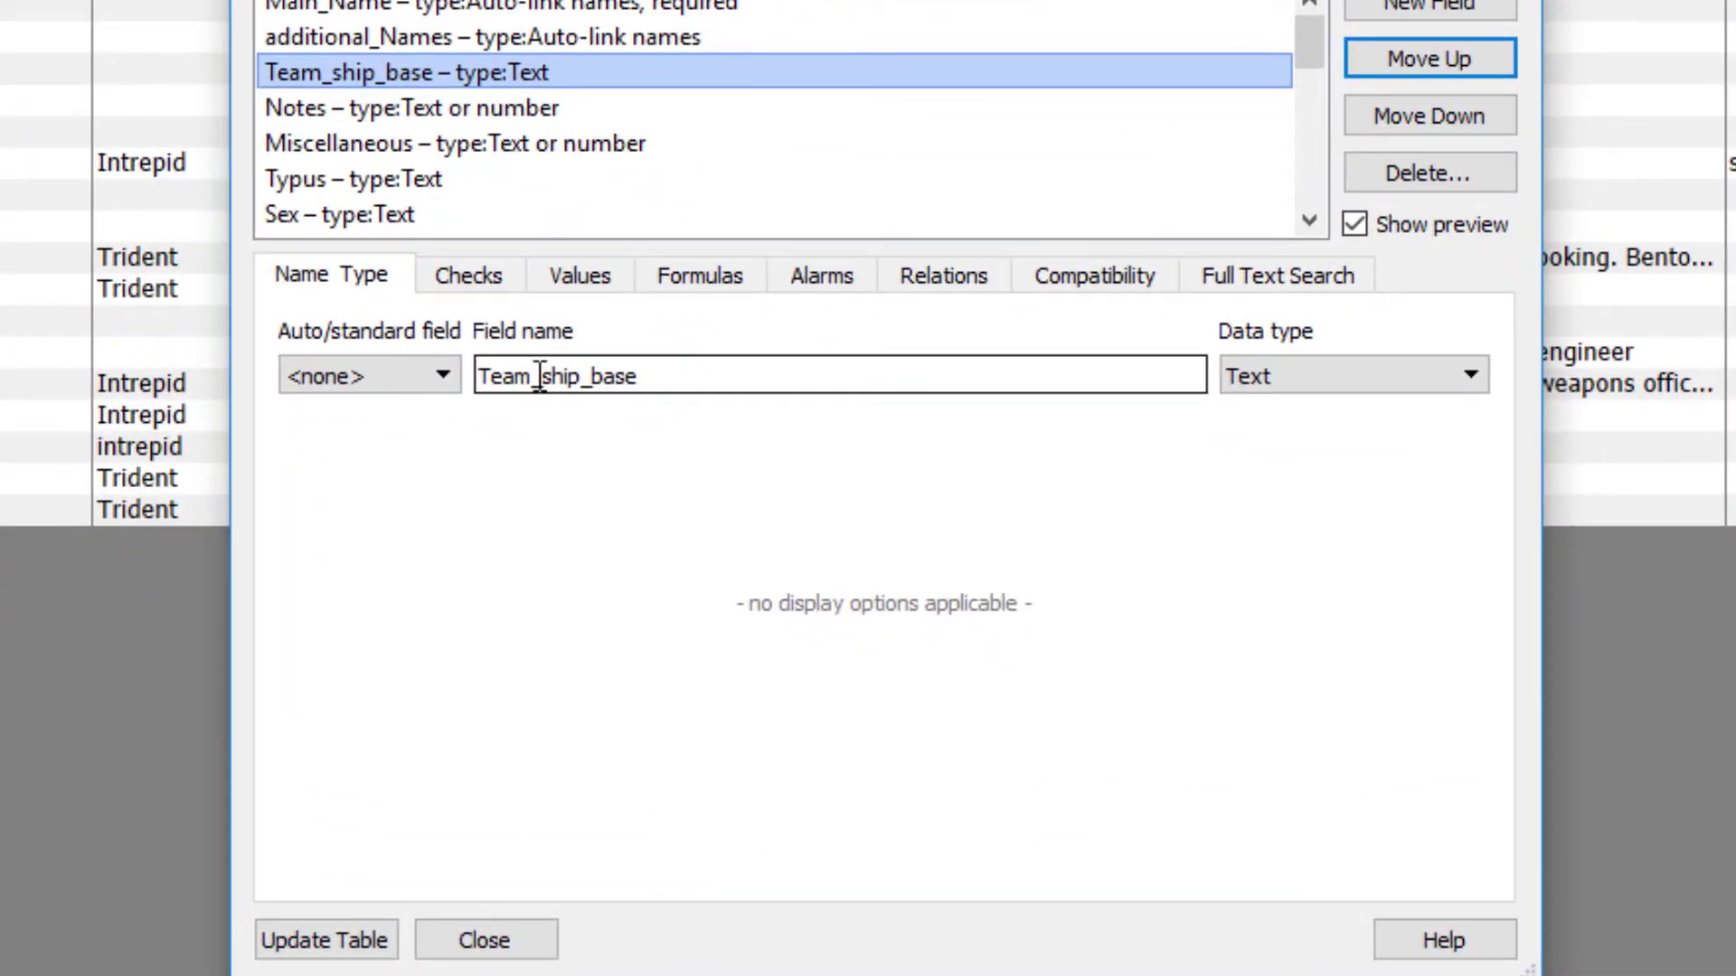
Rename the field to 'Team ship base' and apply the update to the Character table.
left_click(540, 376)
key("BackSpace")
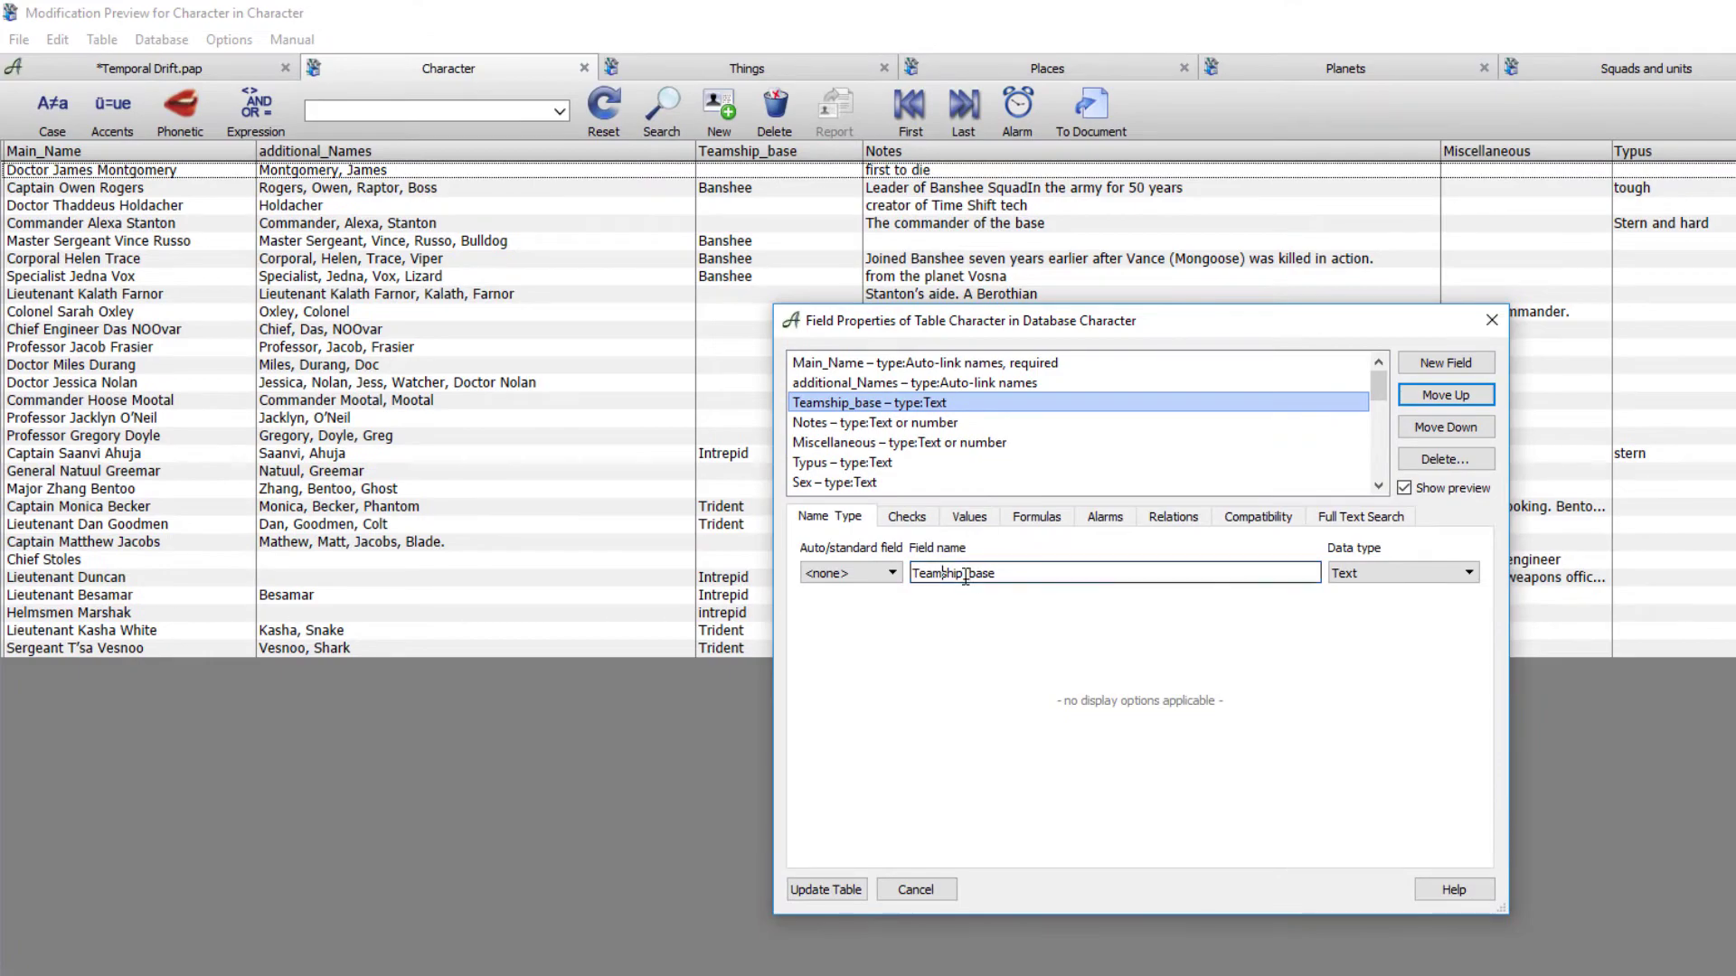
key("Right")
key("Right")
key("Right")
key("Right")
left_click(945, 572)
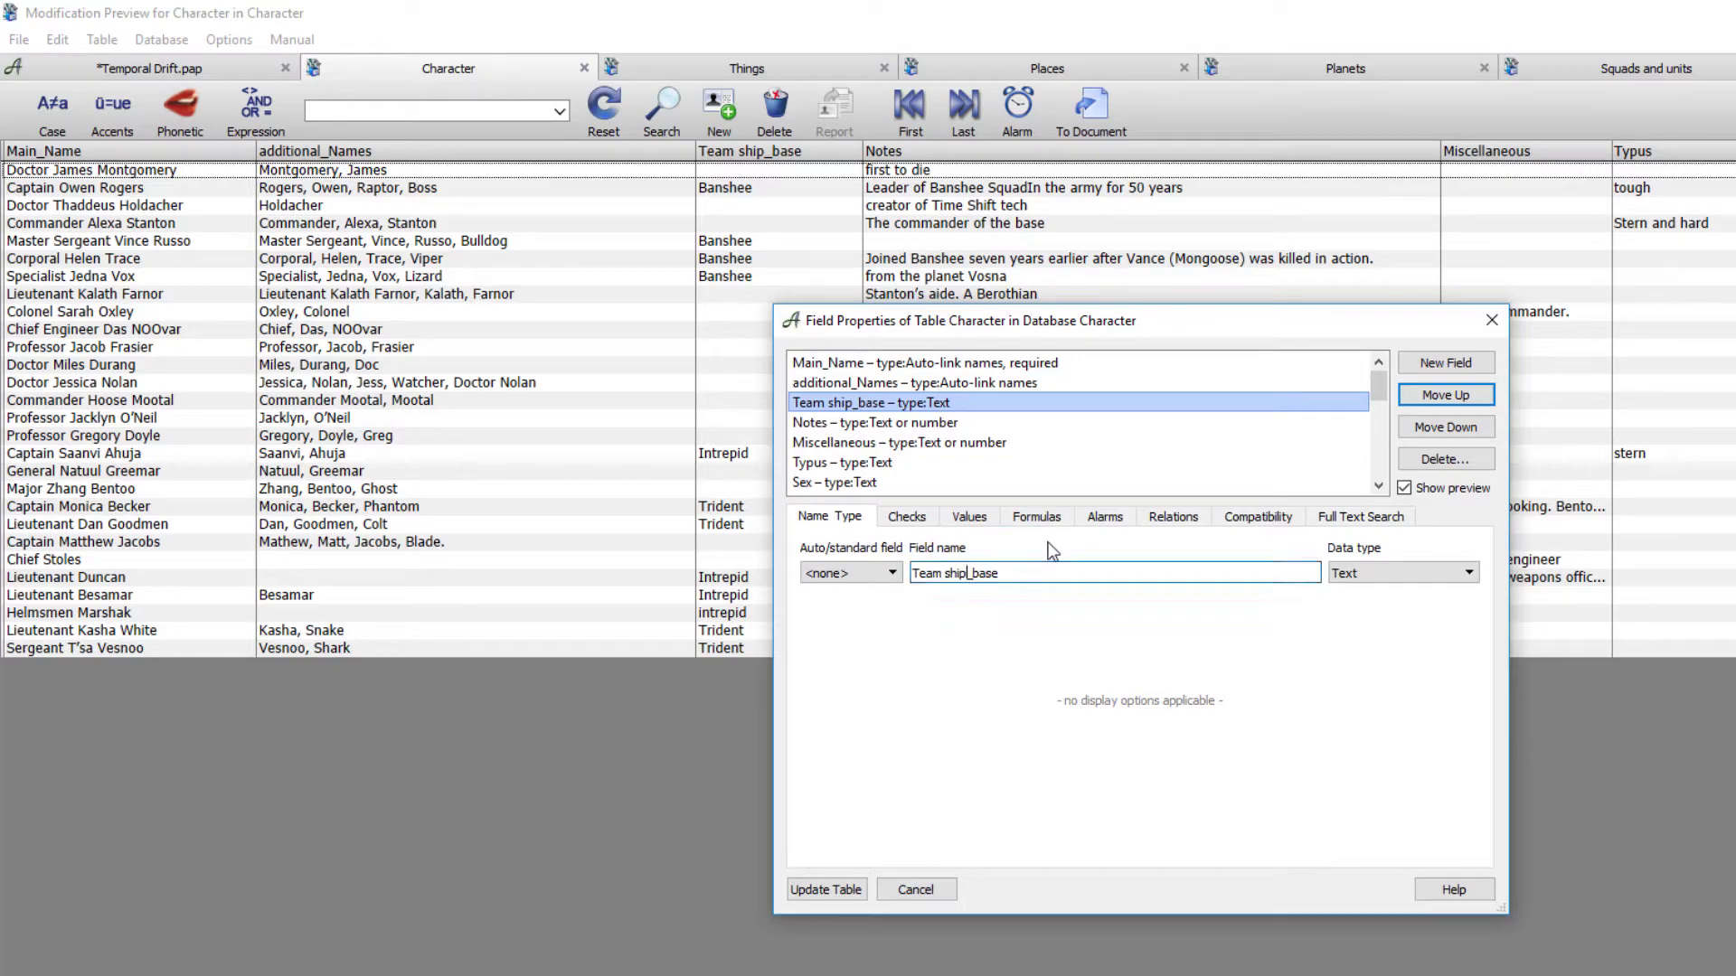
key("Delete")
left_click(827, 891)
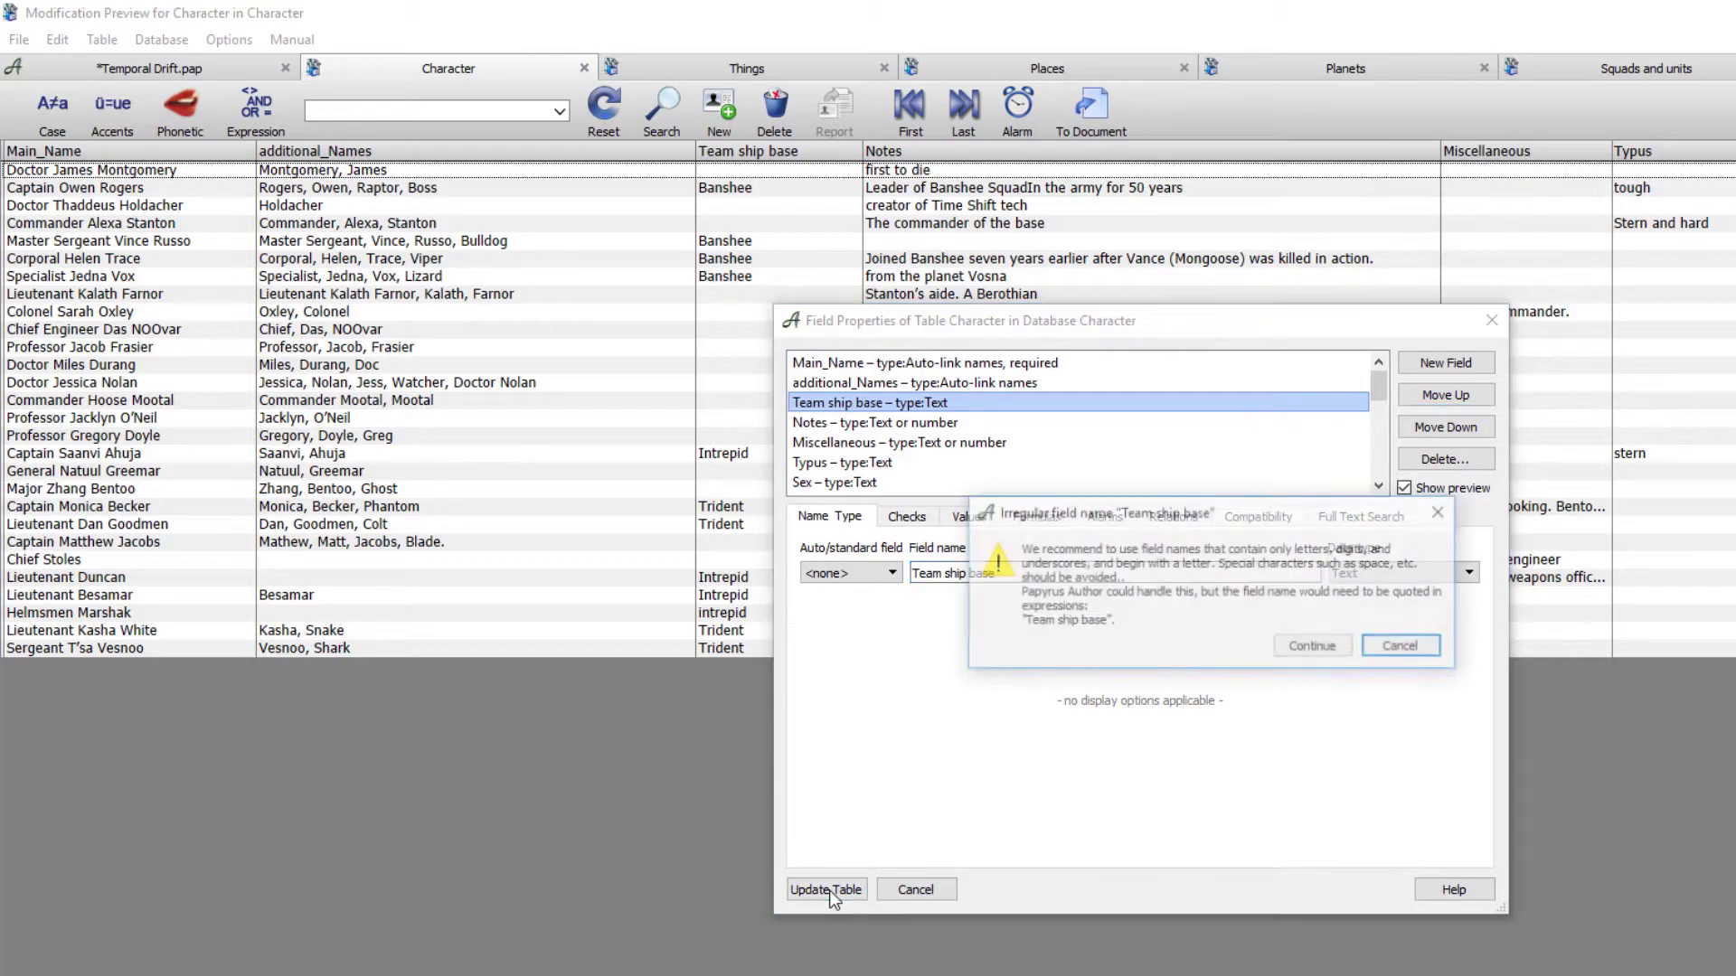
left_click(1337, 647)
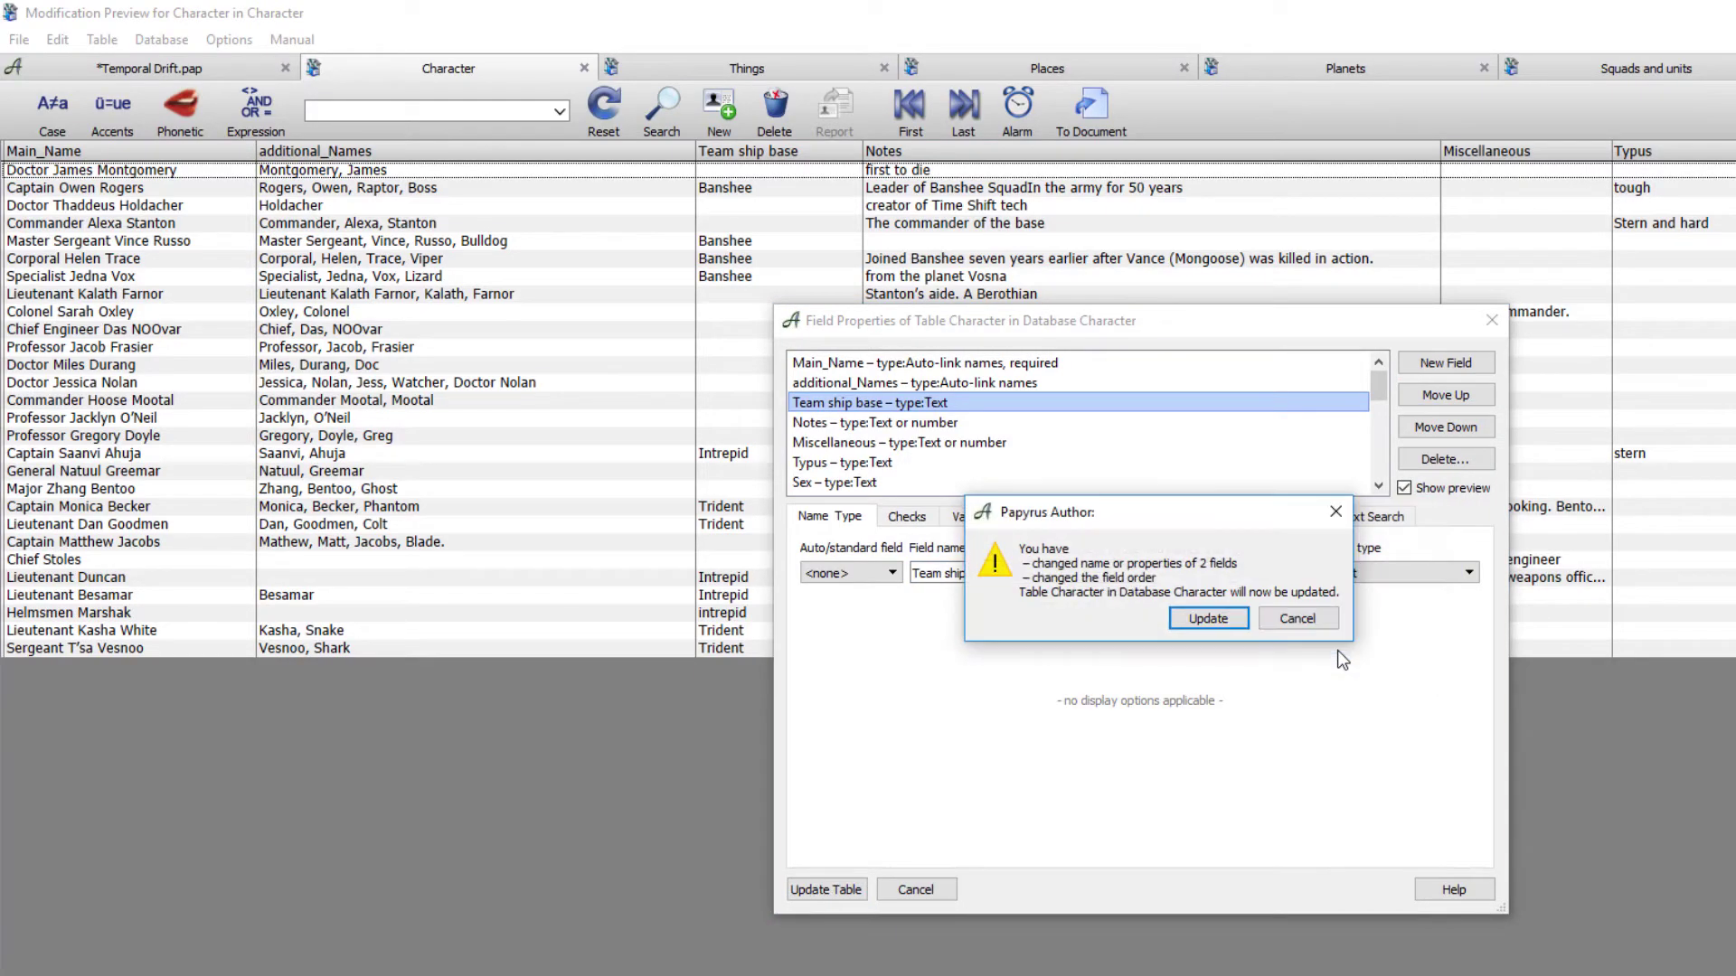
left_click(1210, 618)
left_click(1237, 601)
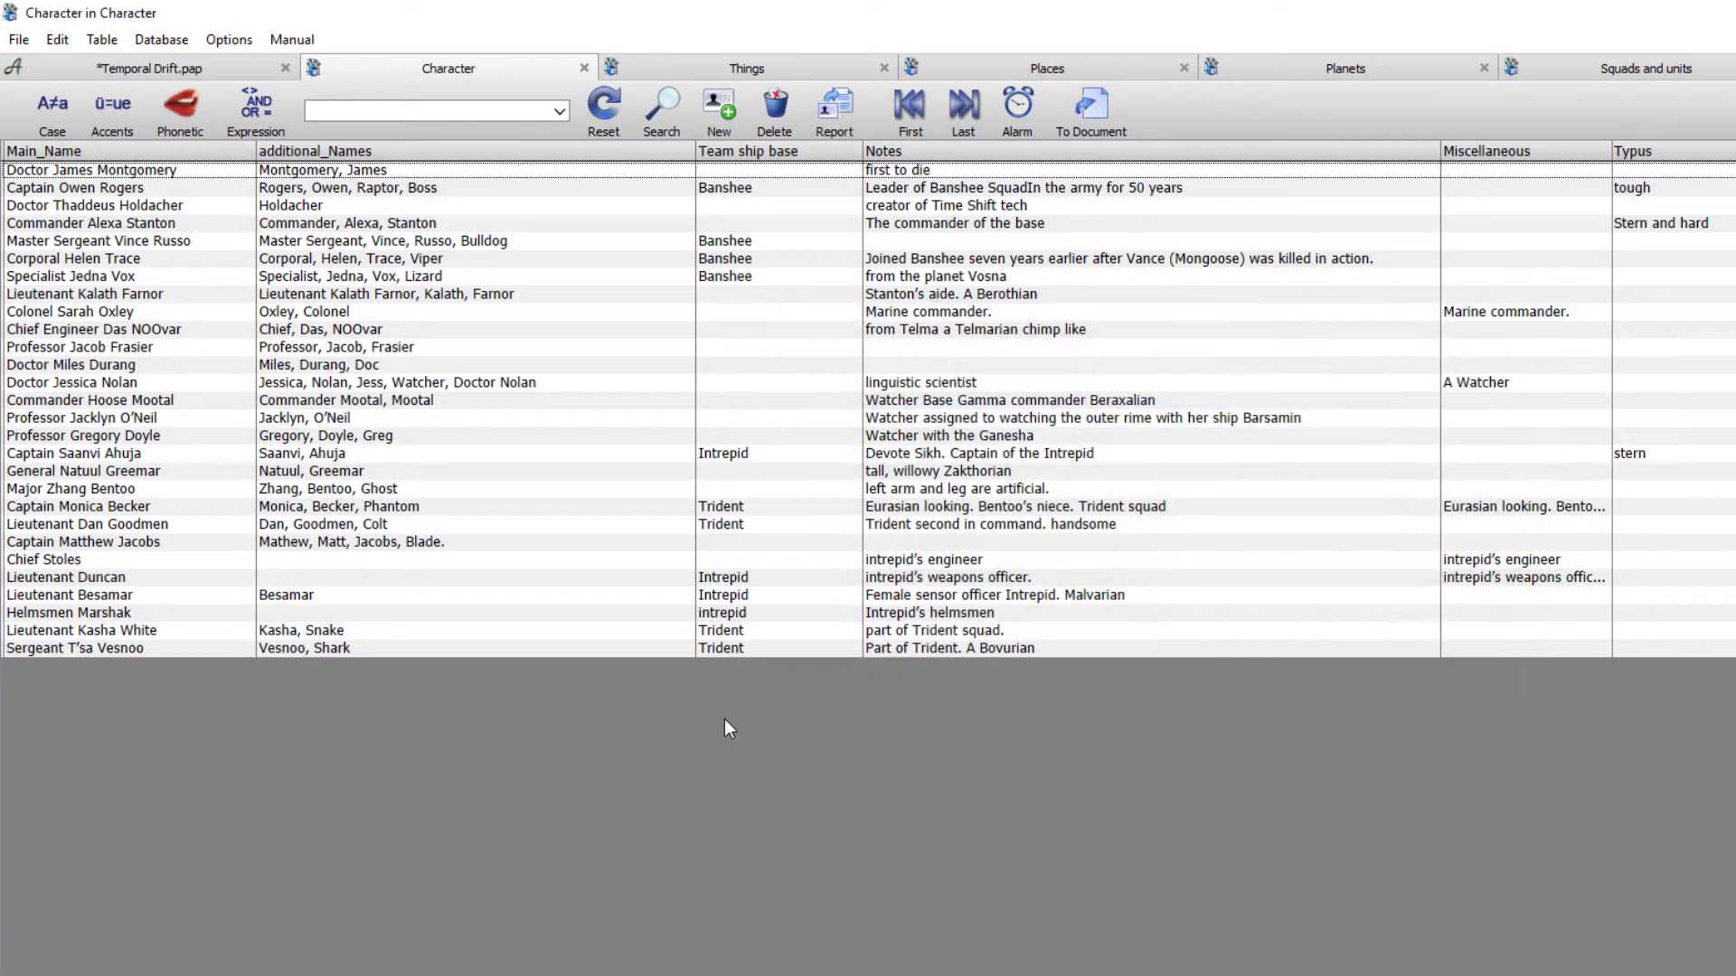
Reopen the Character table's field properties and select the Team ship base field, dismissing the warning.
left_click(101, 40)
mouse_move(135, 45)
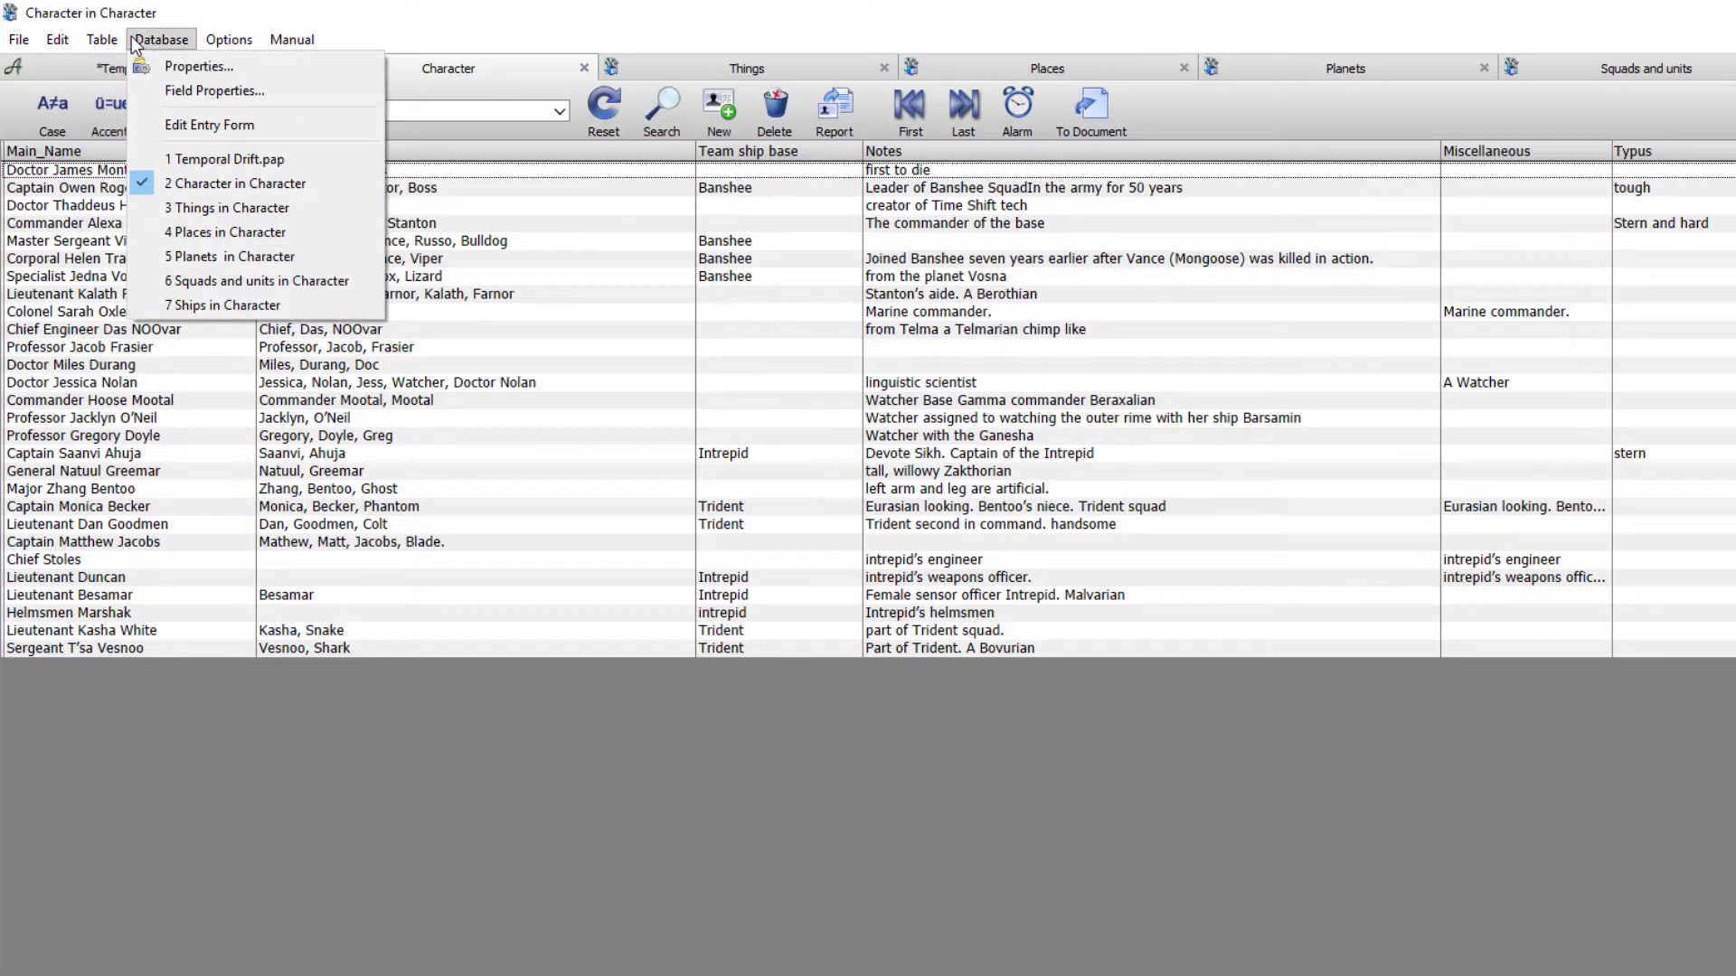
left_click(203, 92)
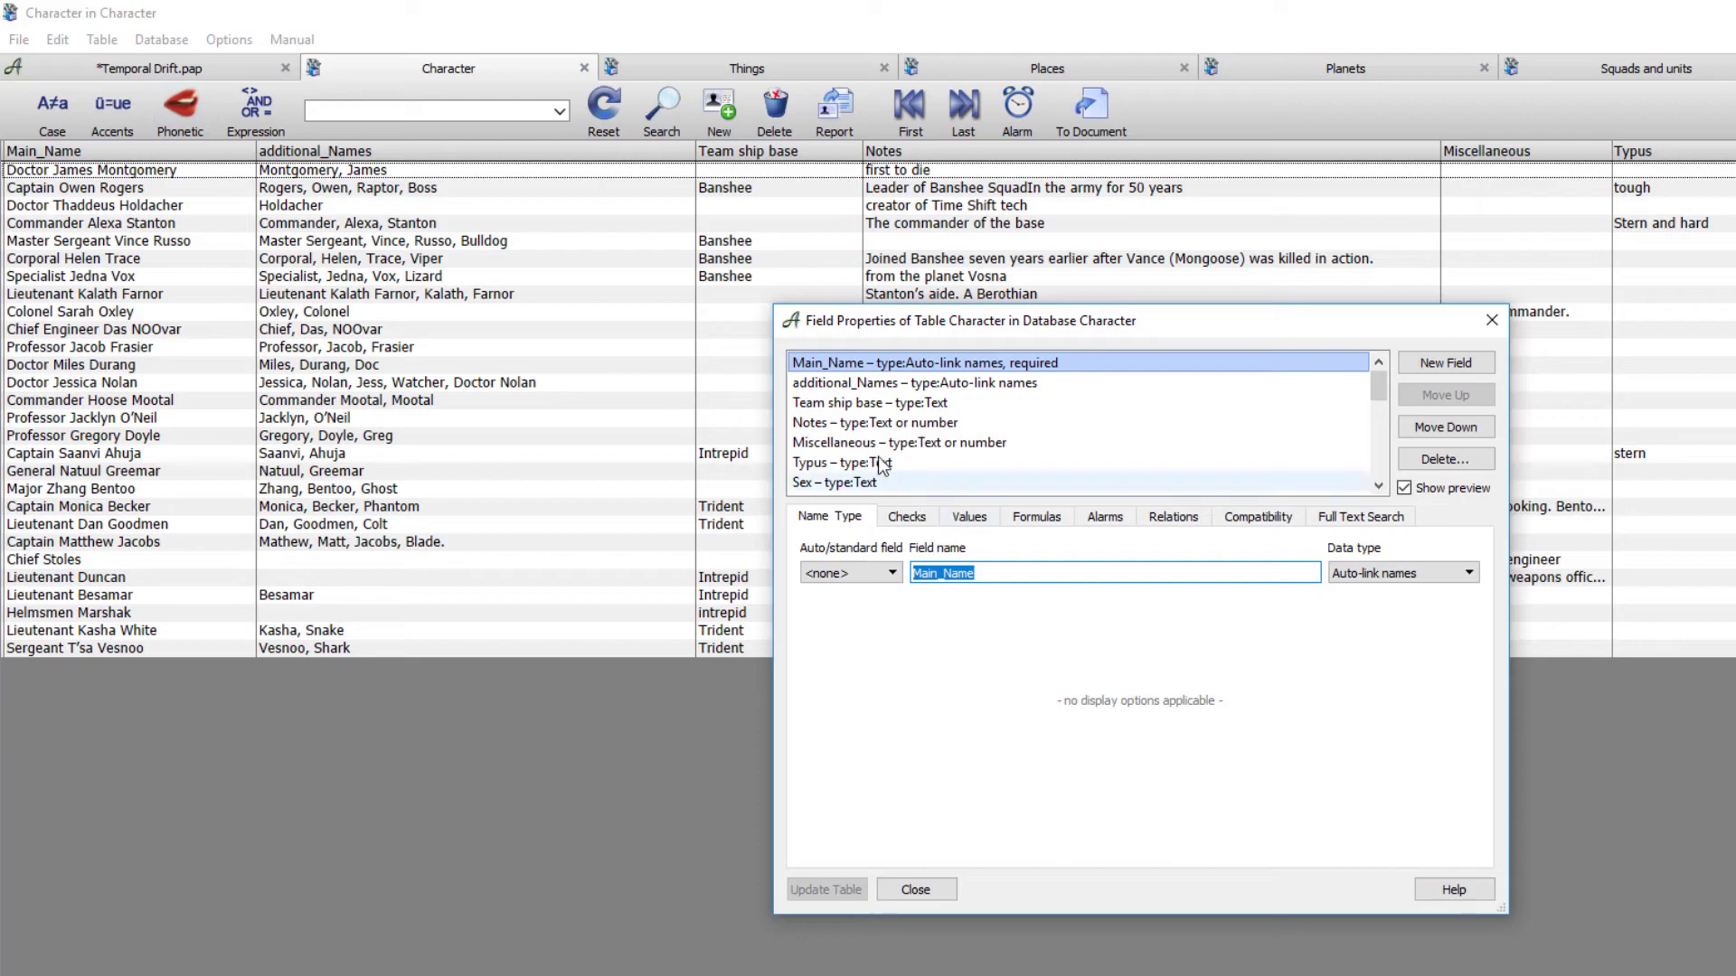
left_click(842, 405)
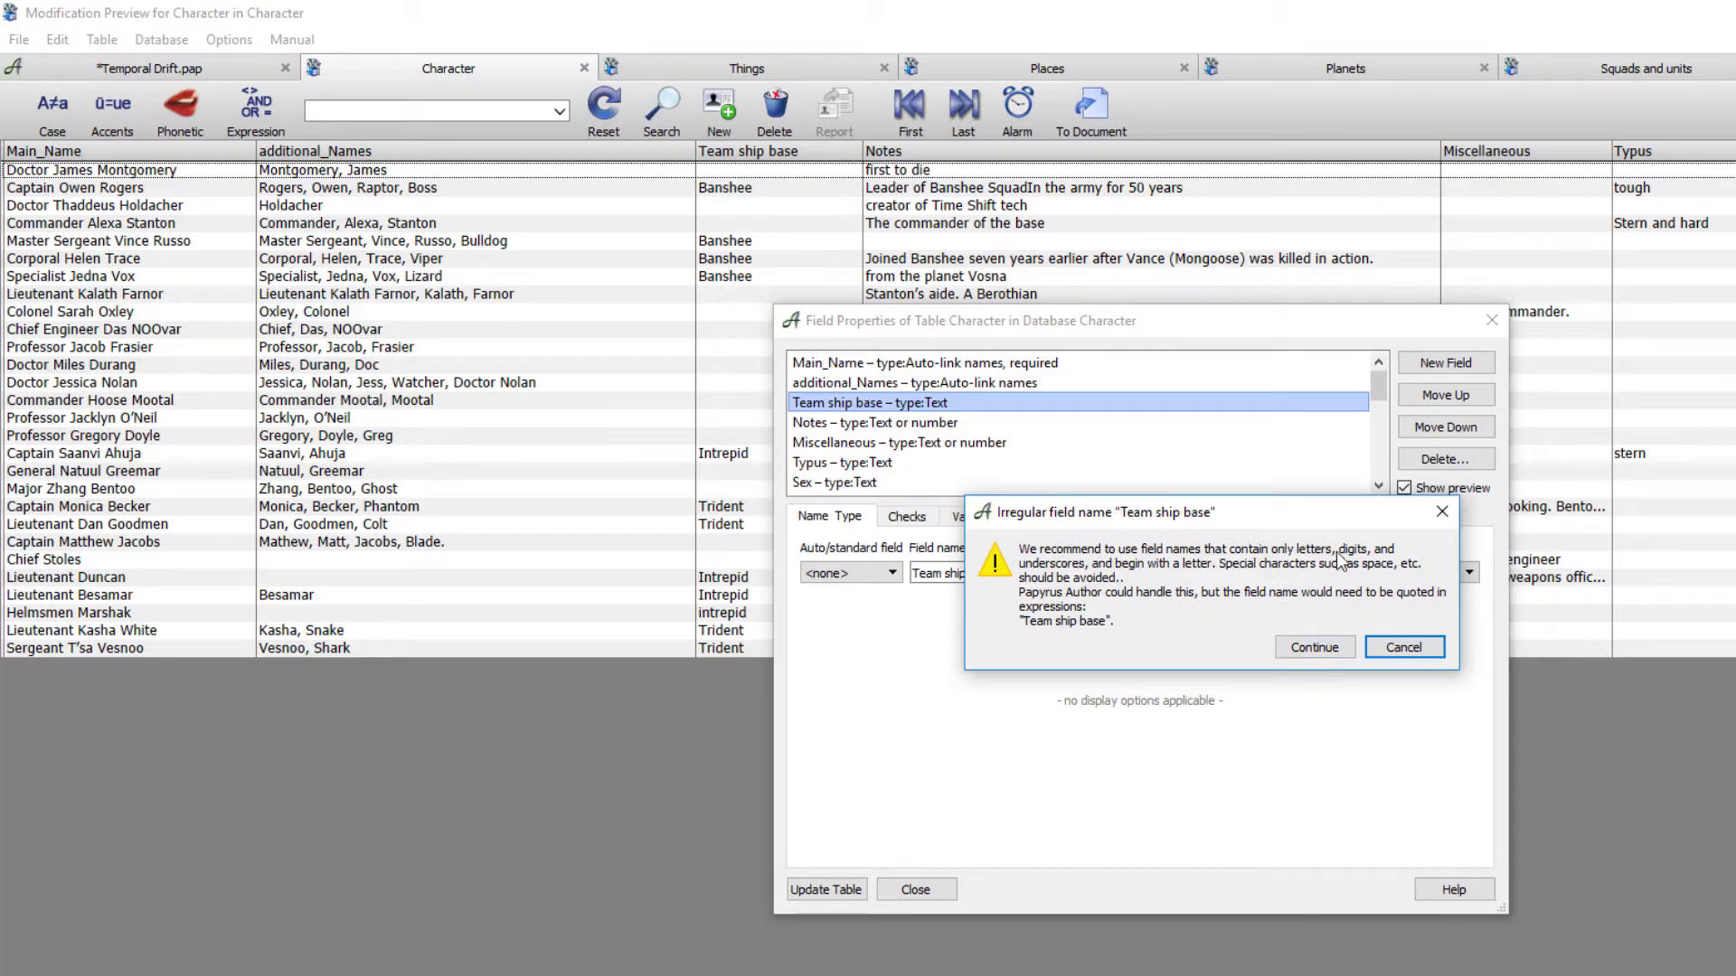
left_click(1316, 648)
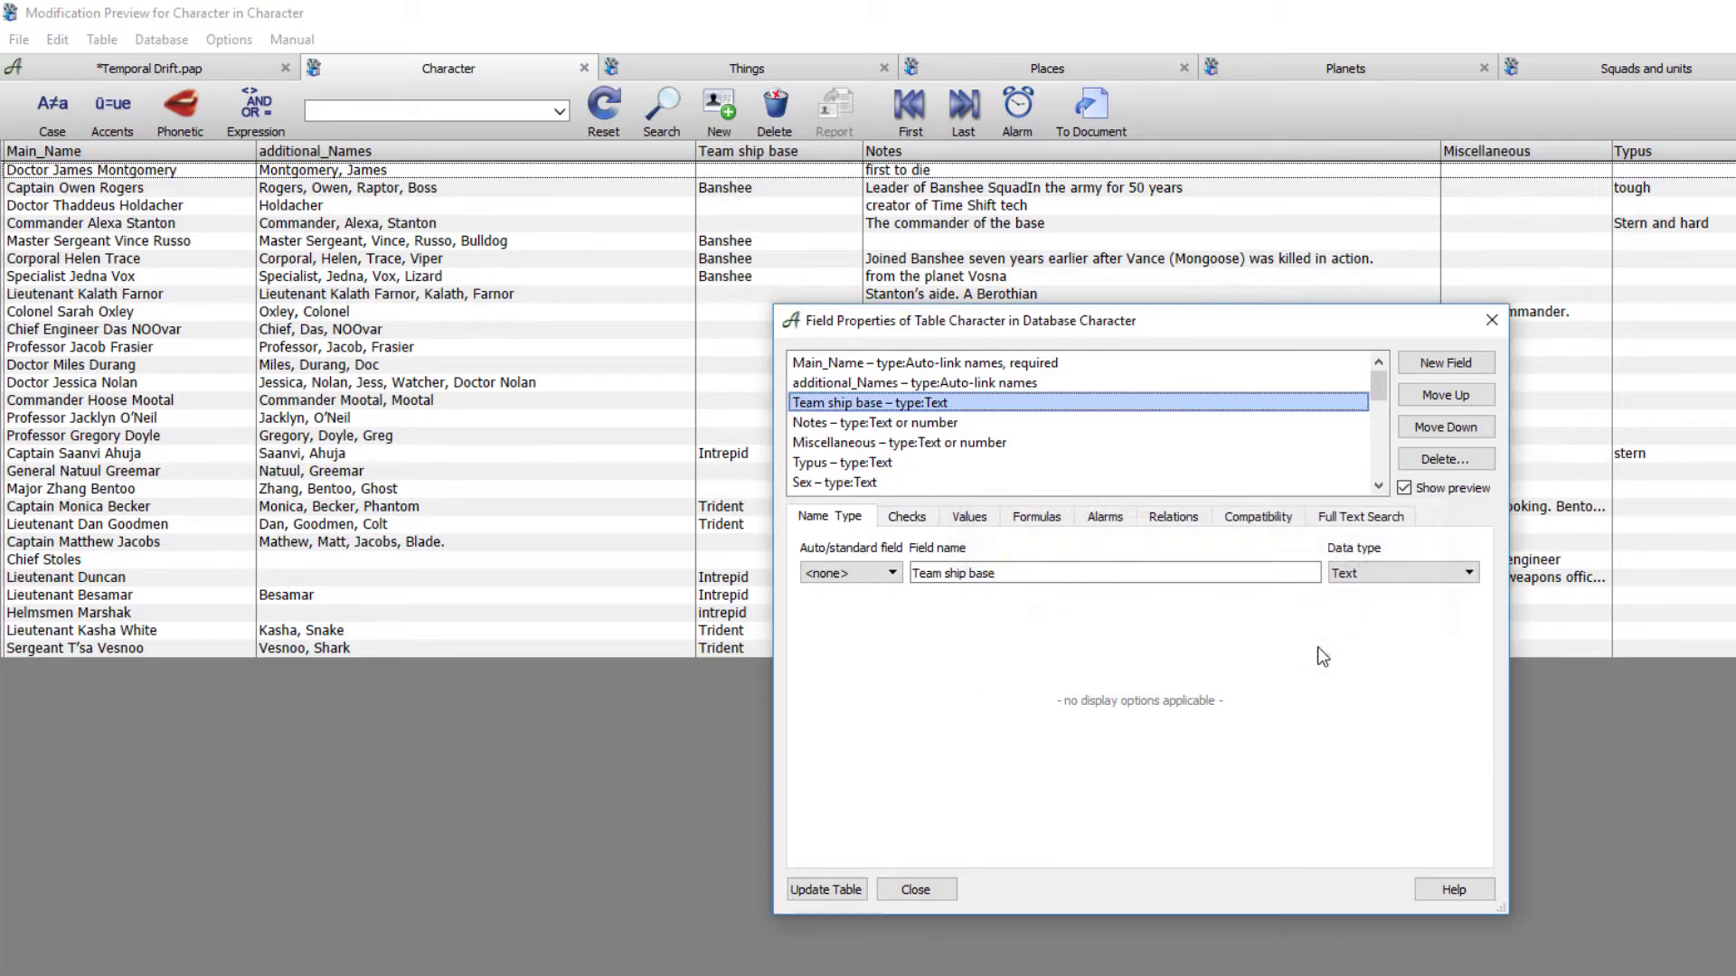
Rename the field to 'Team_ship_base' with underscores and apply the update to the table.
left_click(950, 576)
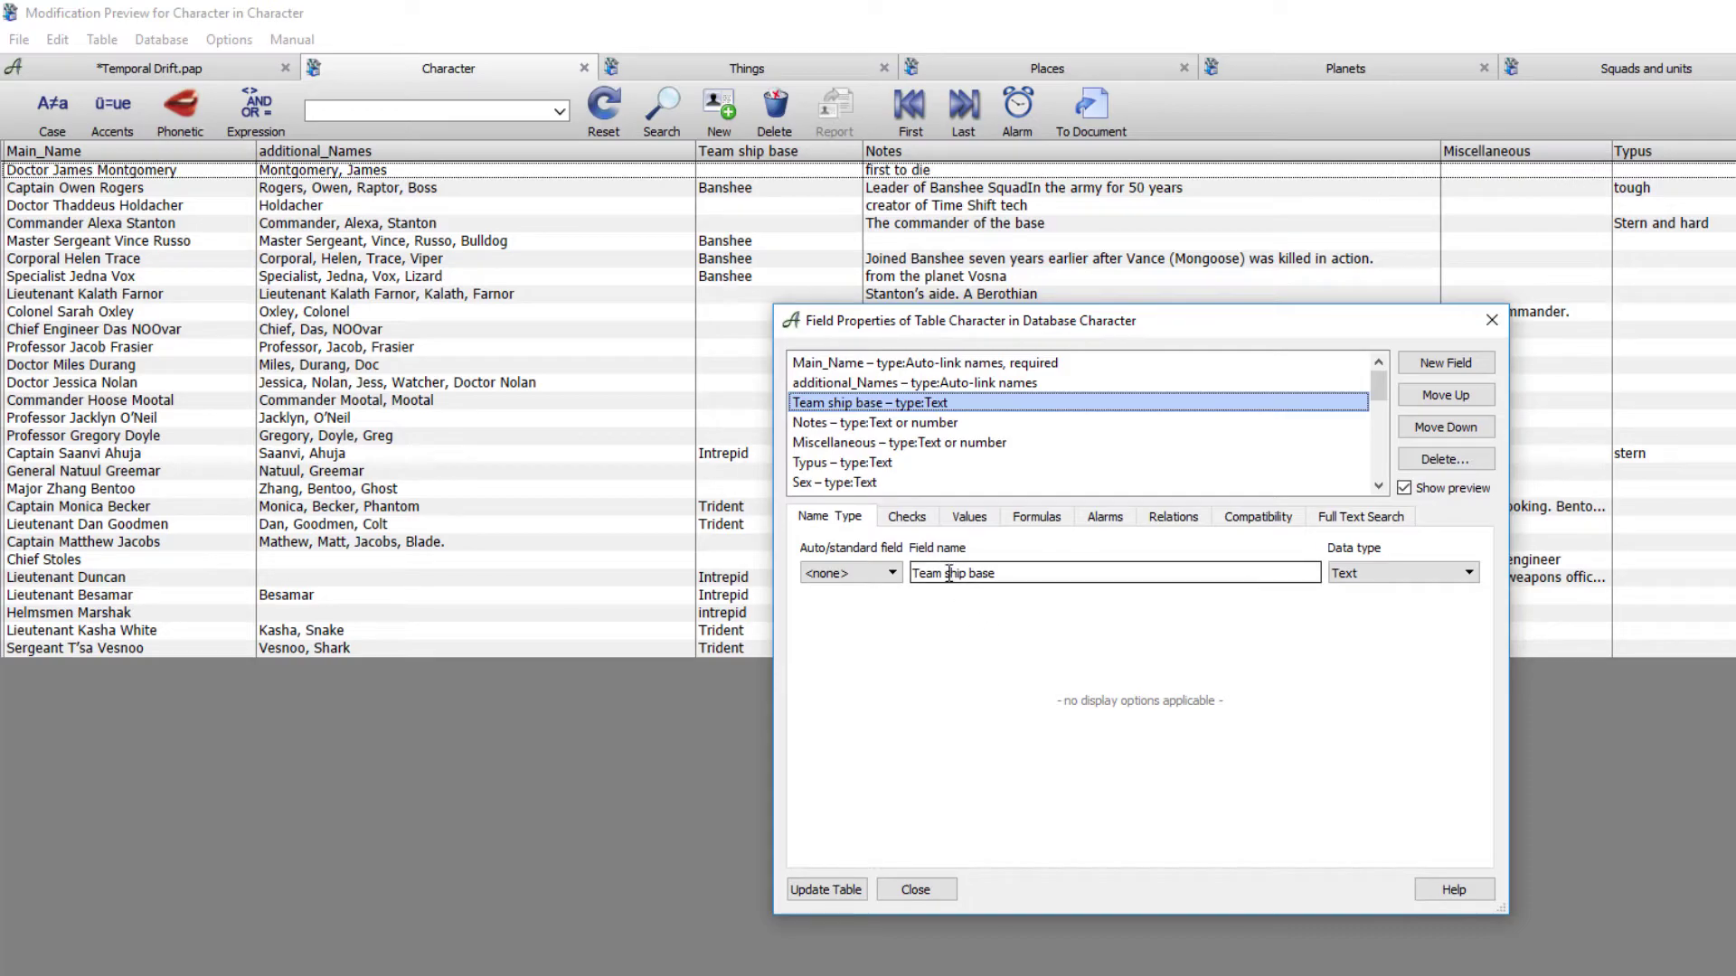
key("BackSpace")
type("-")
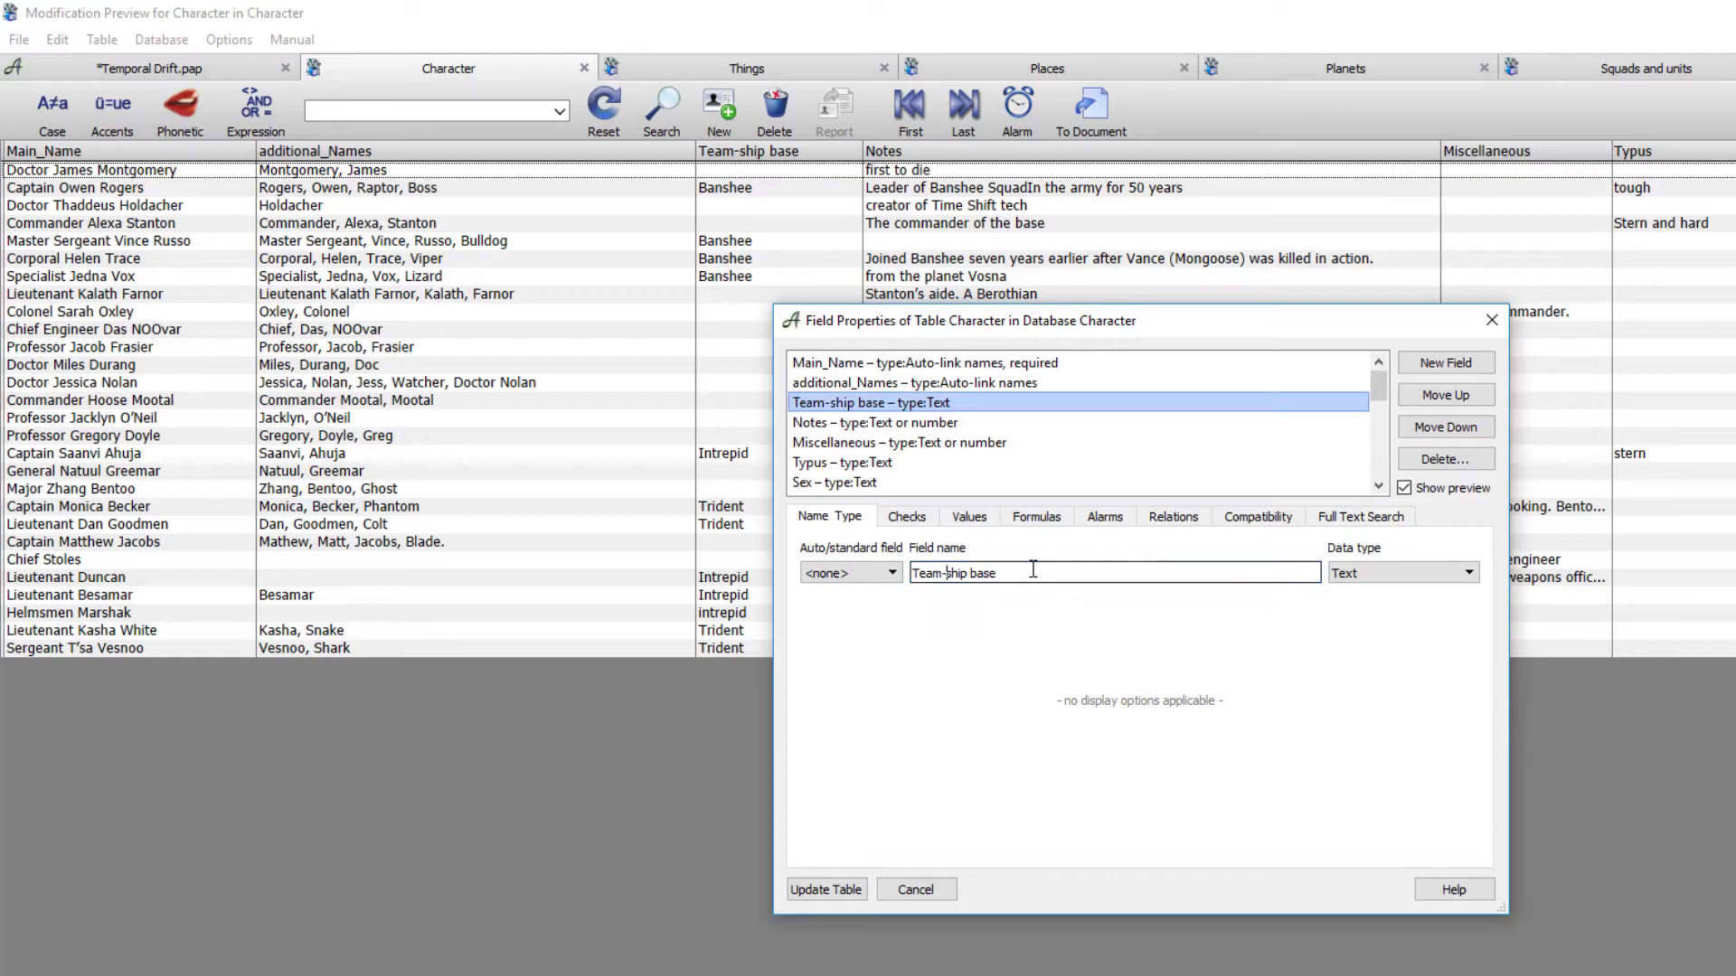
key("BackSpace")
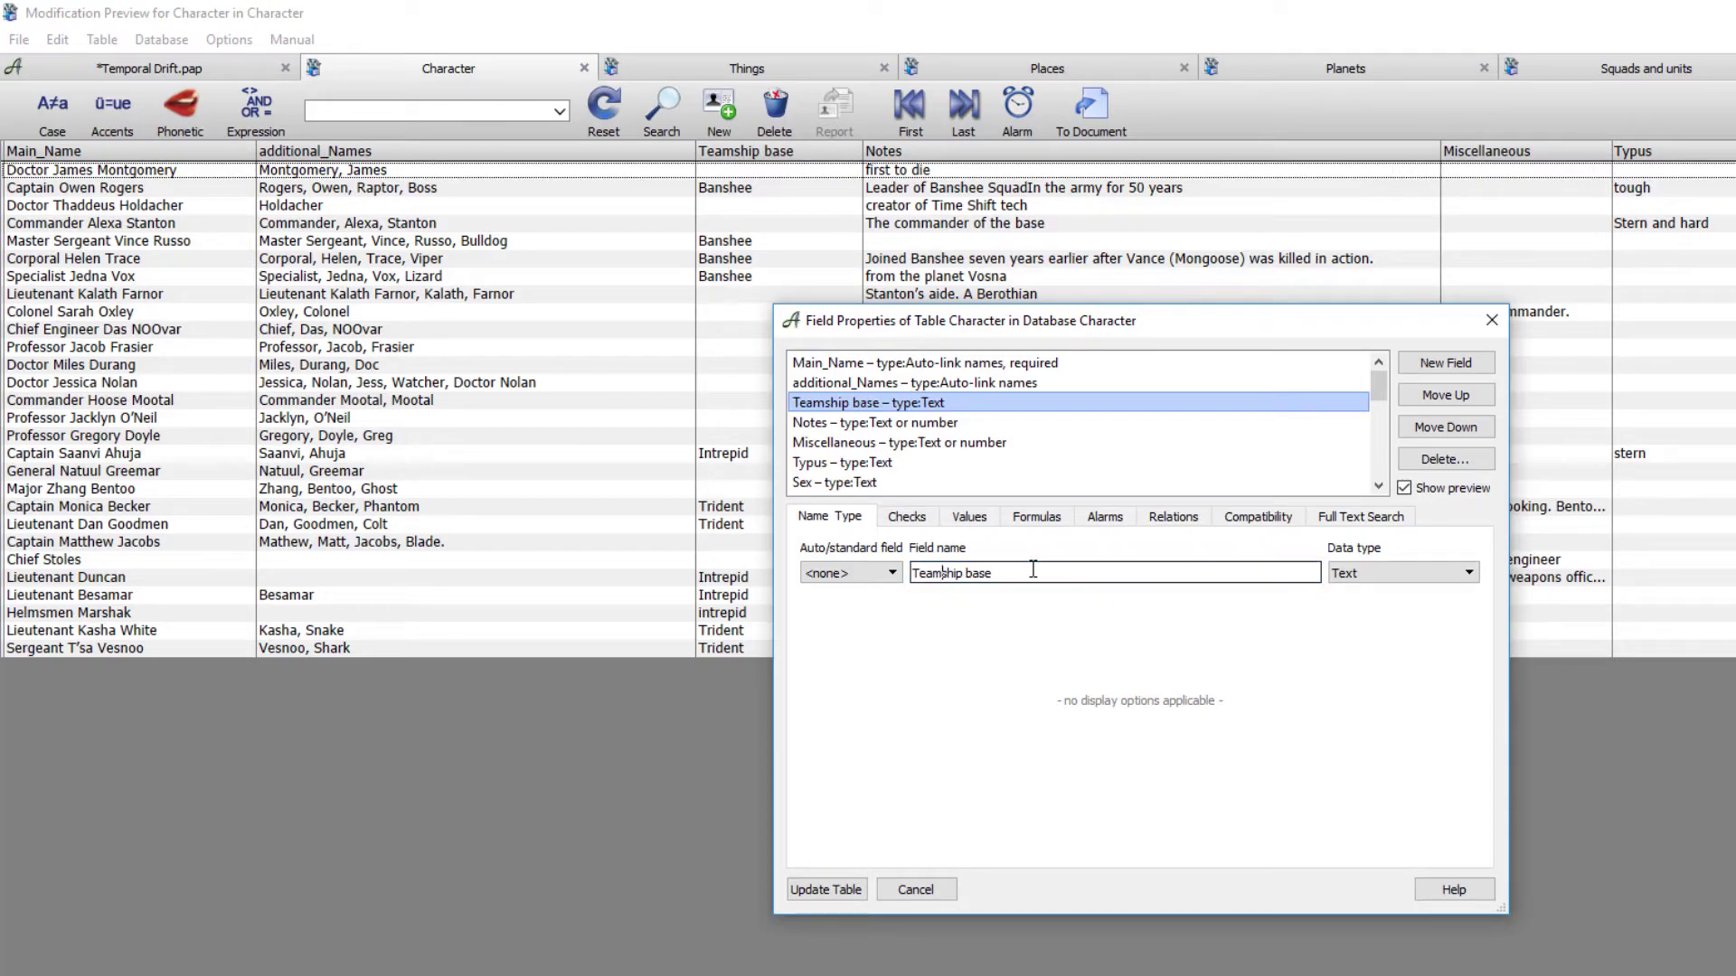
type("_")
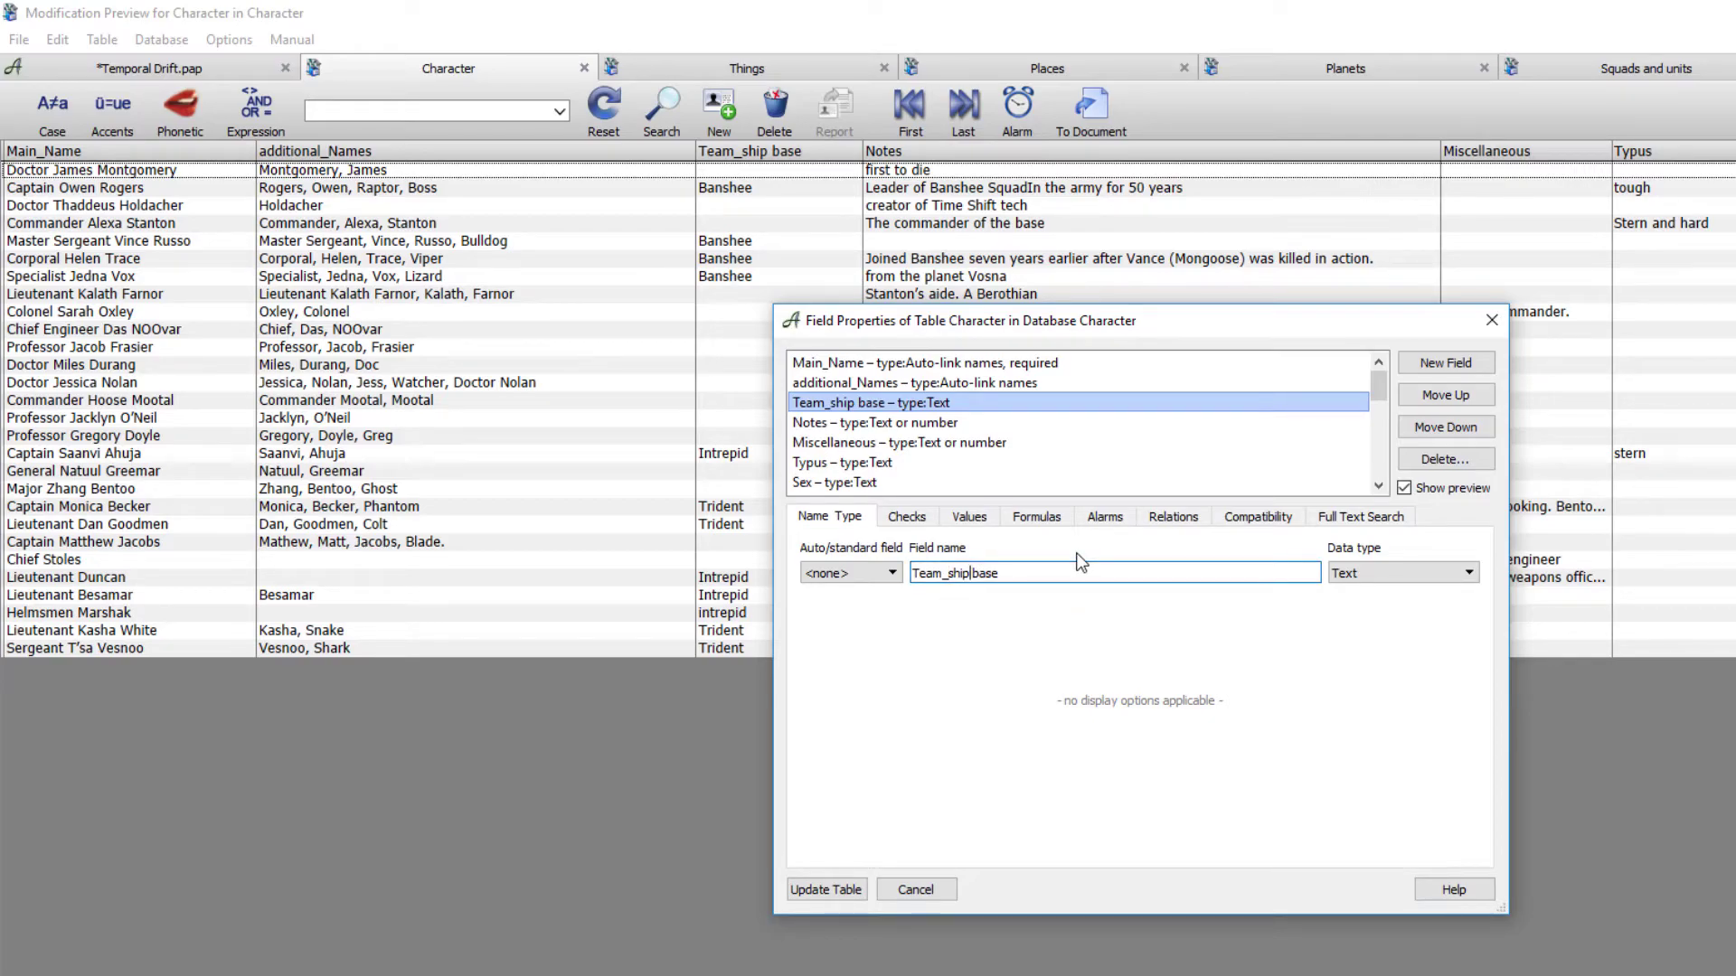
key("Delete")
type("_")
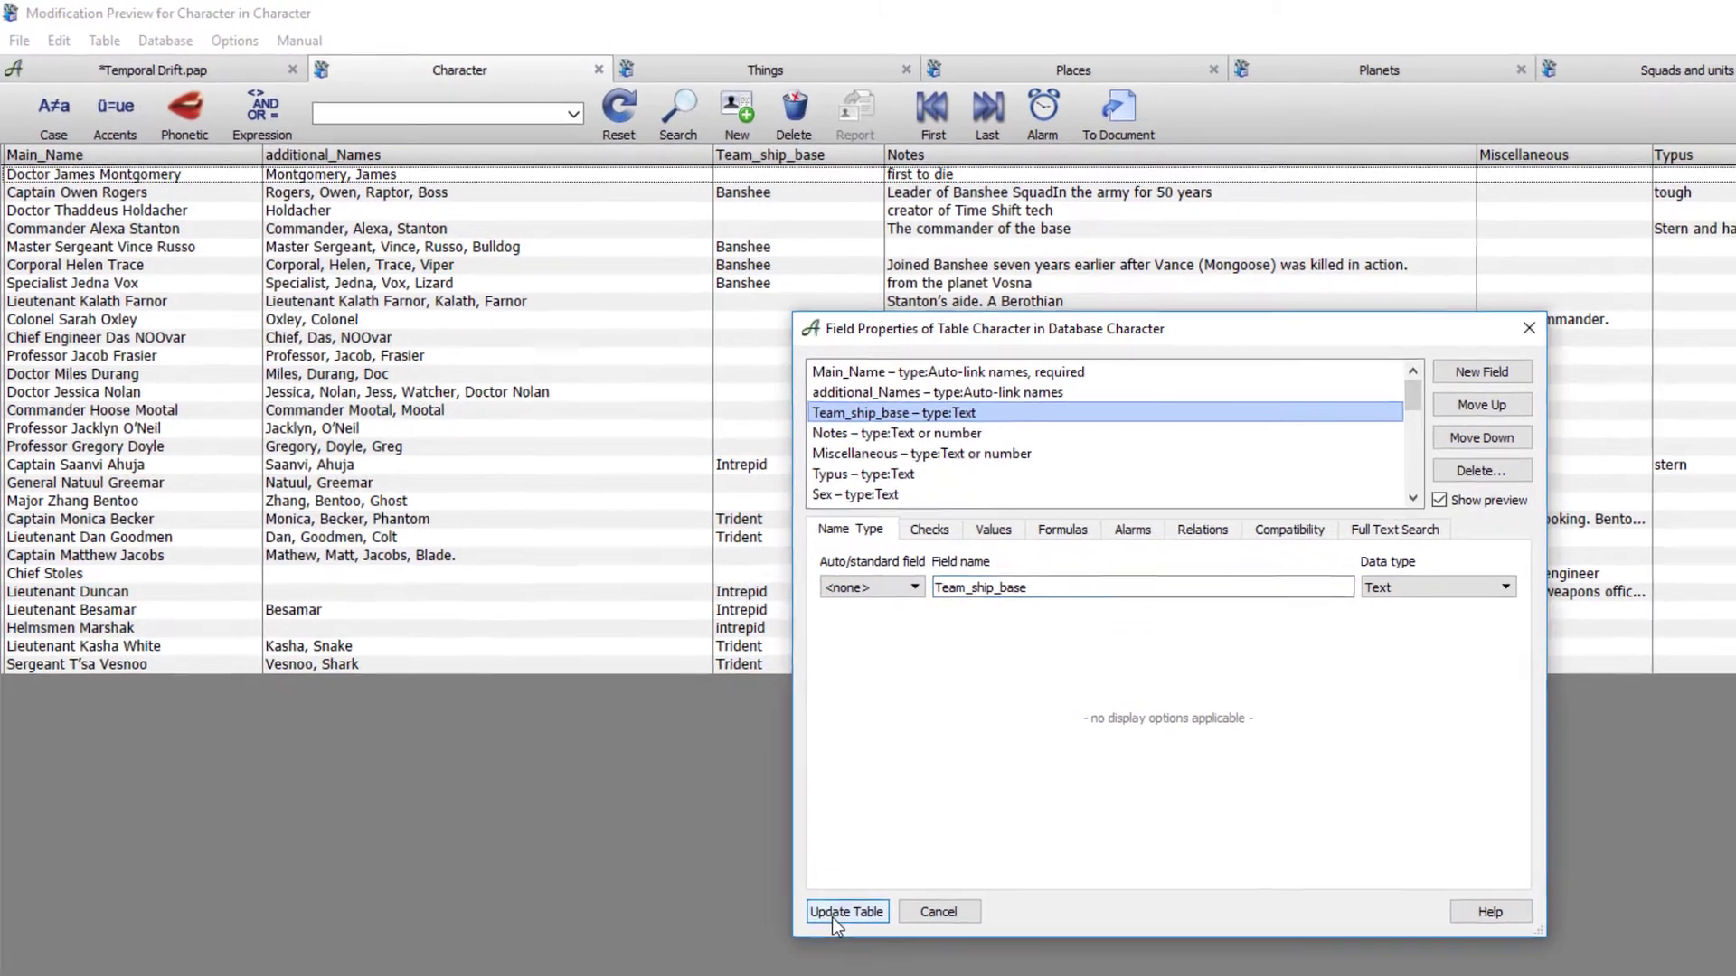
left_click(813, 893)
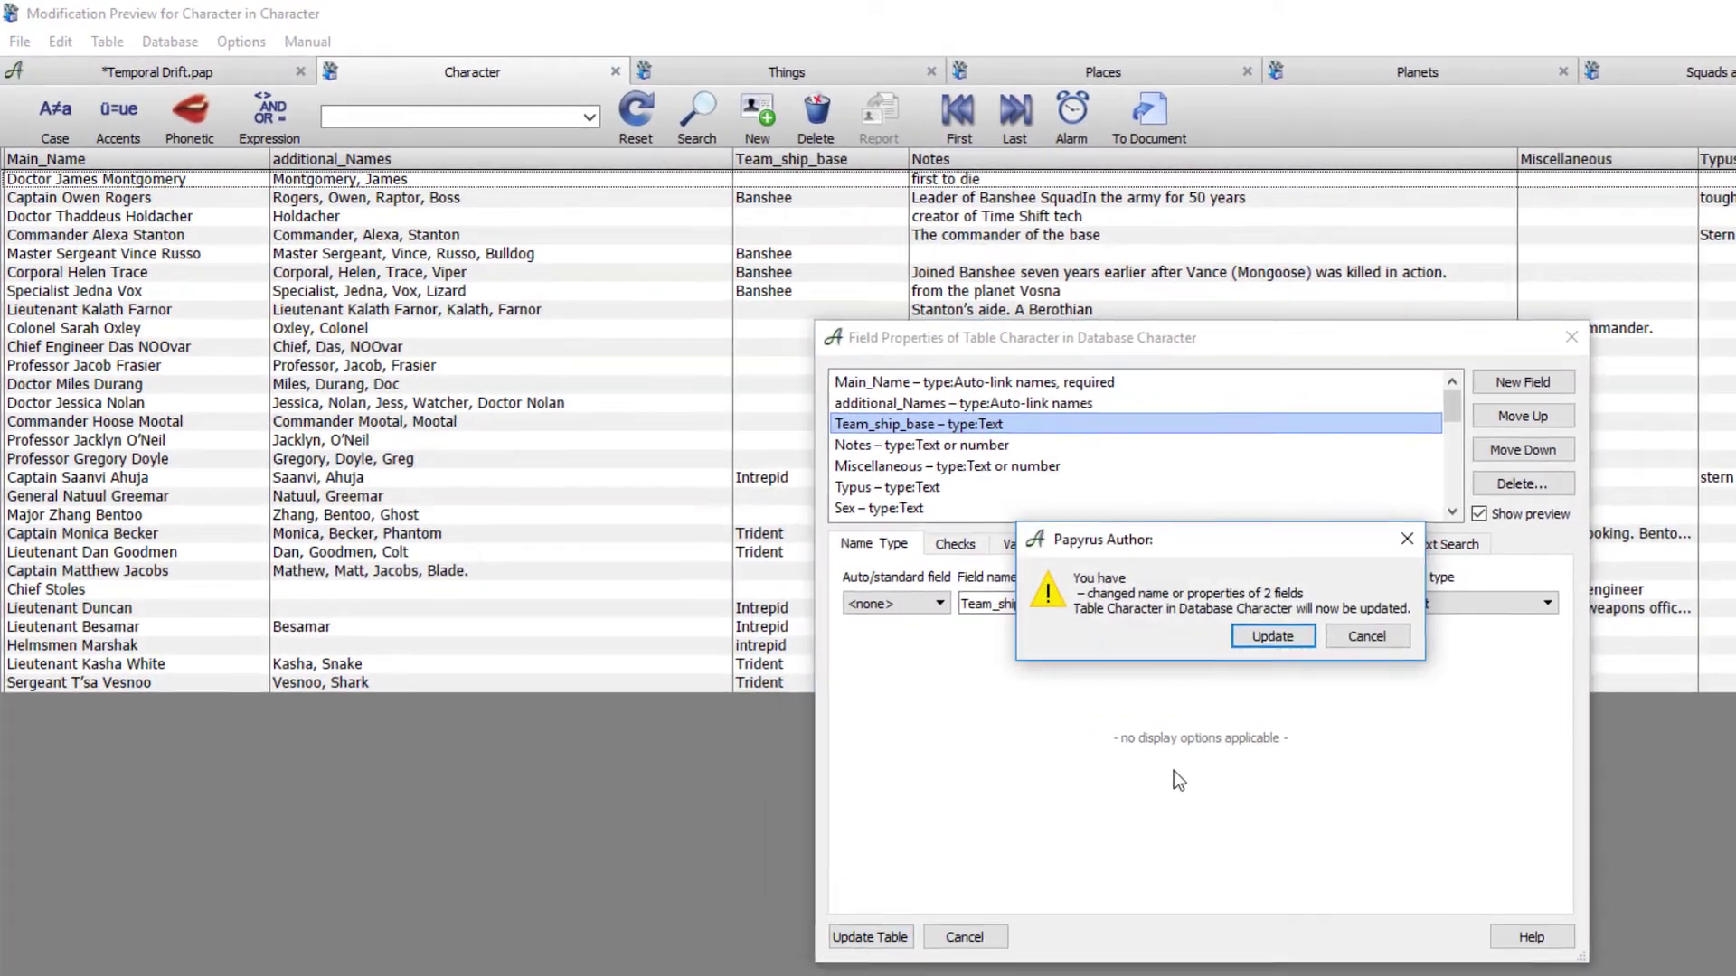
left_click(1251, 633)
left_click(1308, 637)
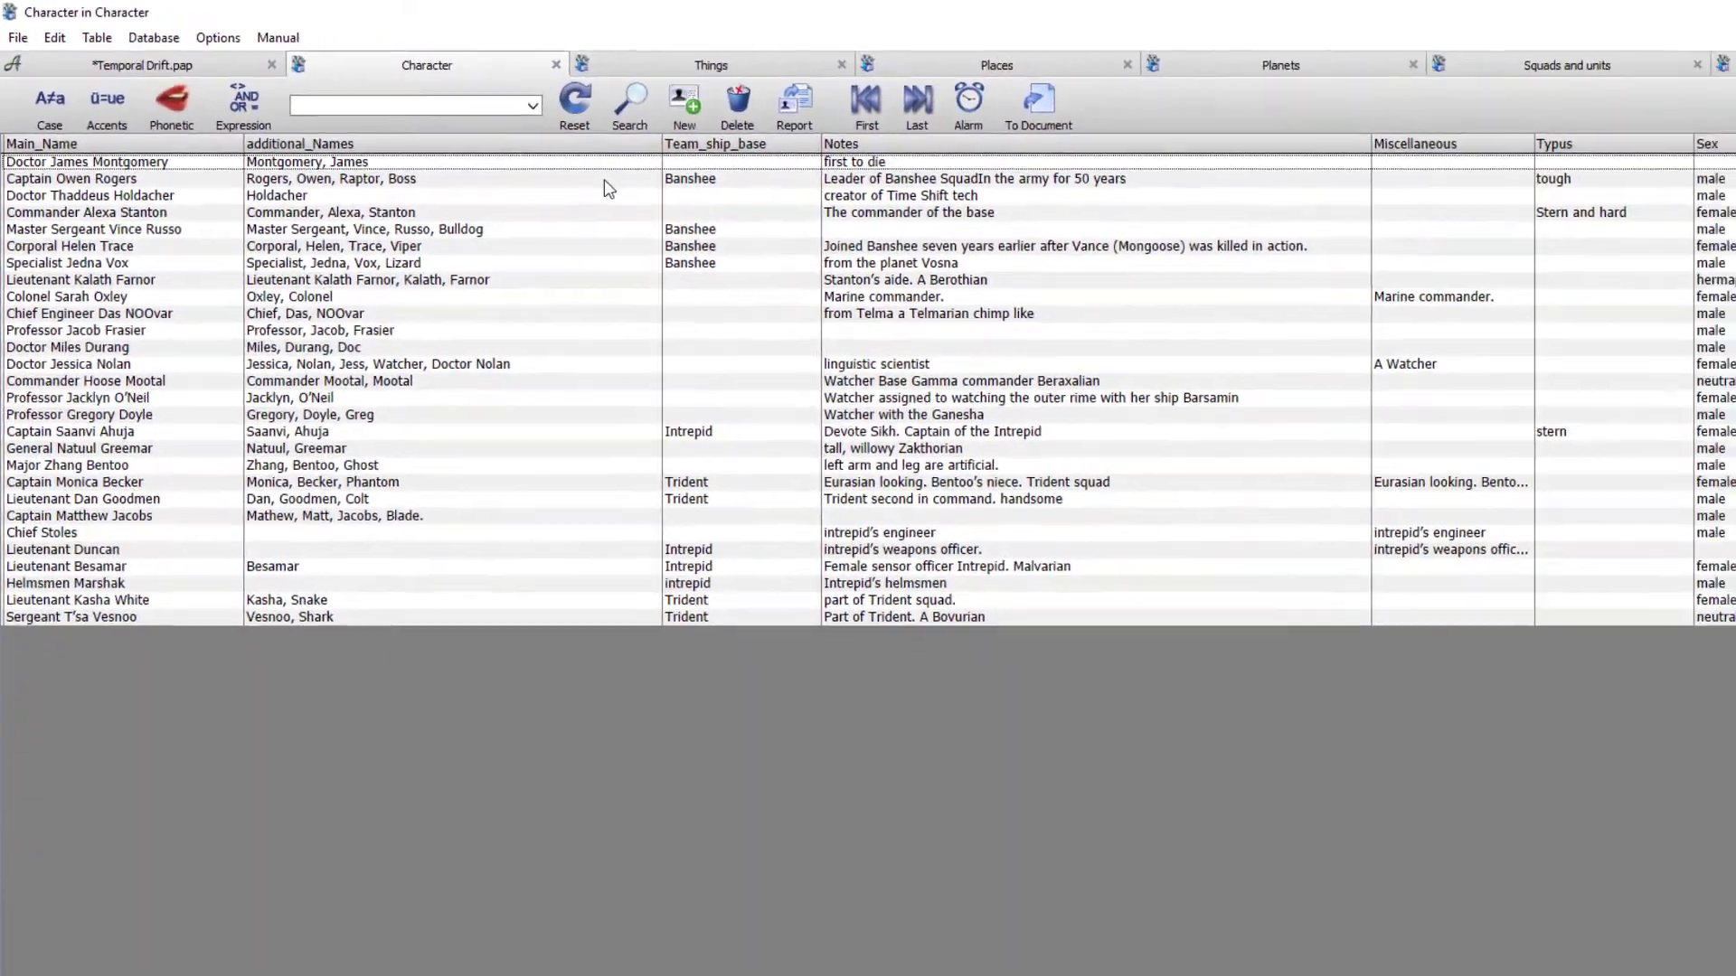
Open a character record as a form, then return to the Character table listing.
double_click(935, 268)
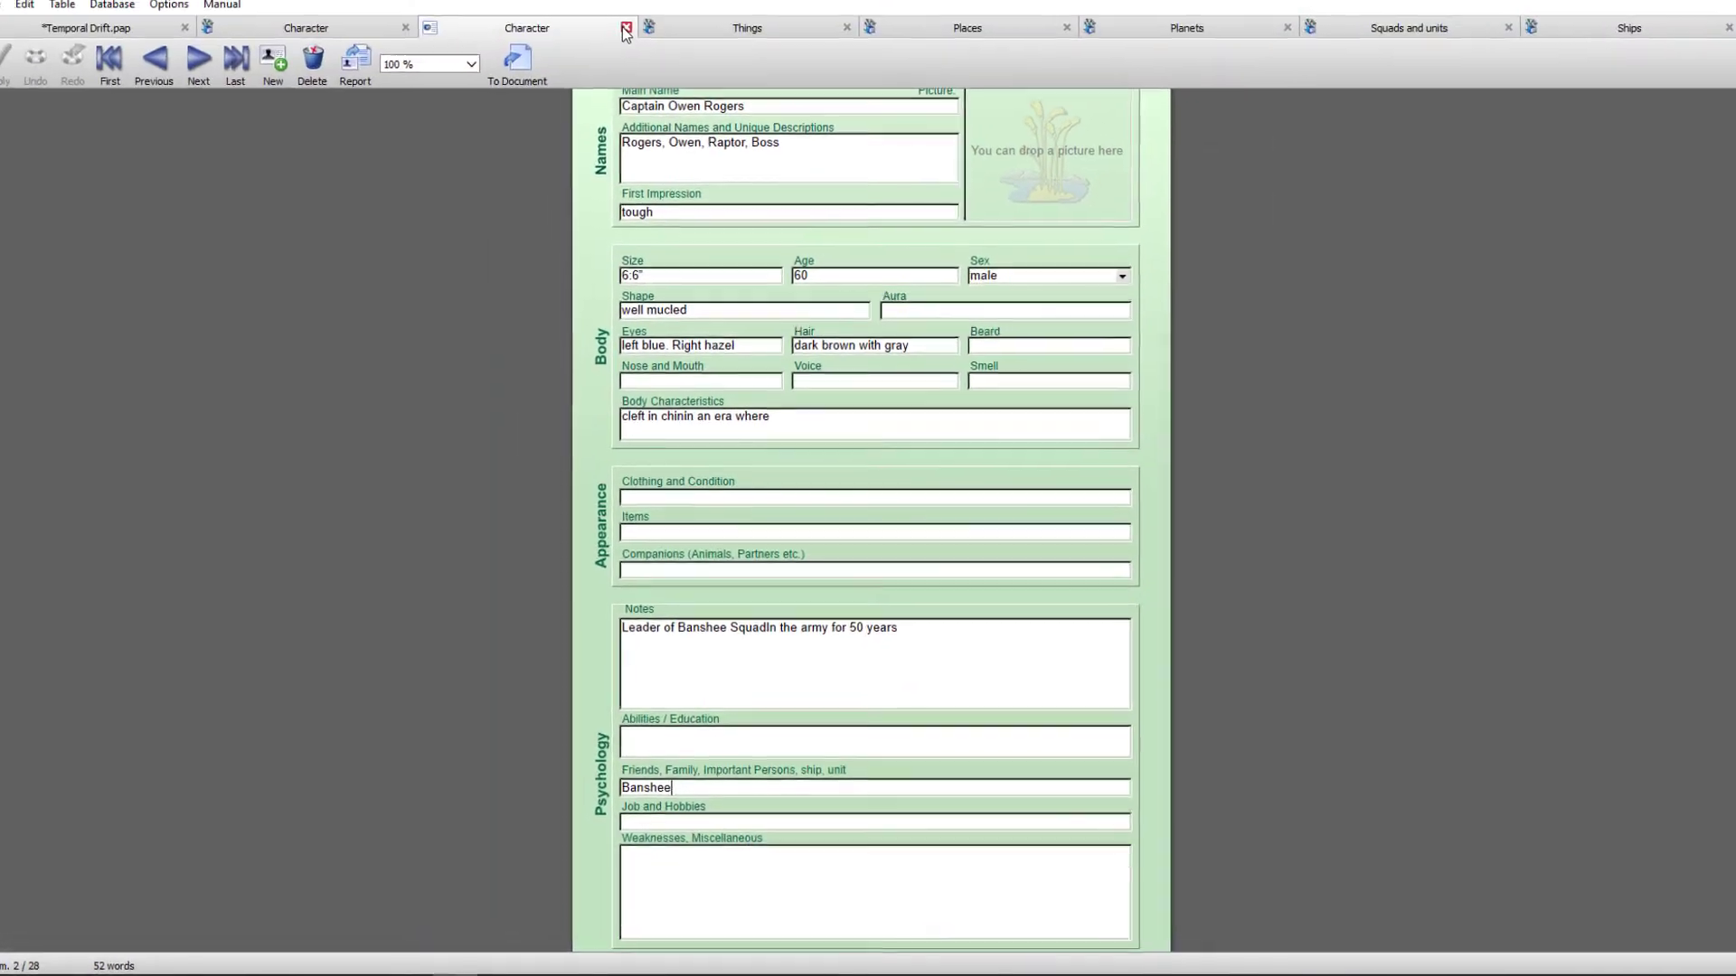
key("Return")
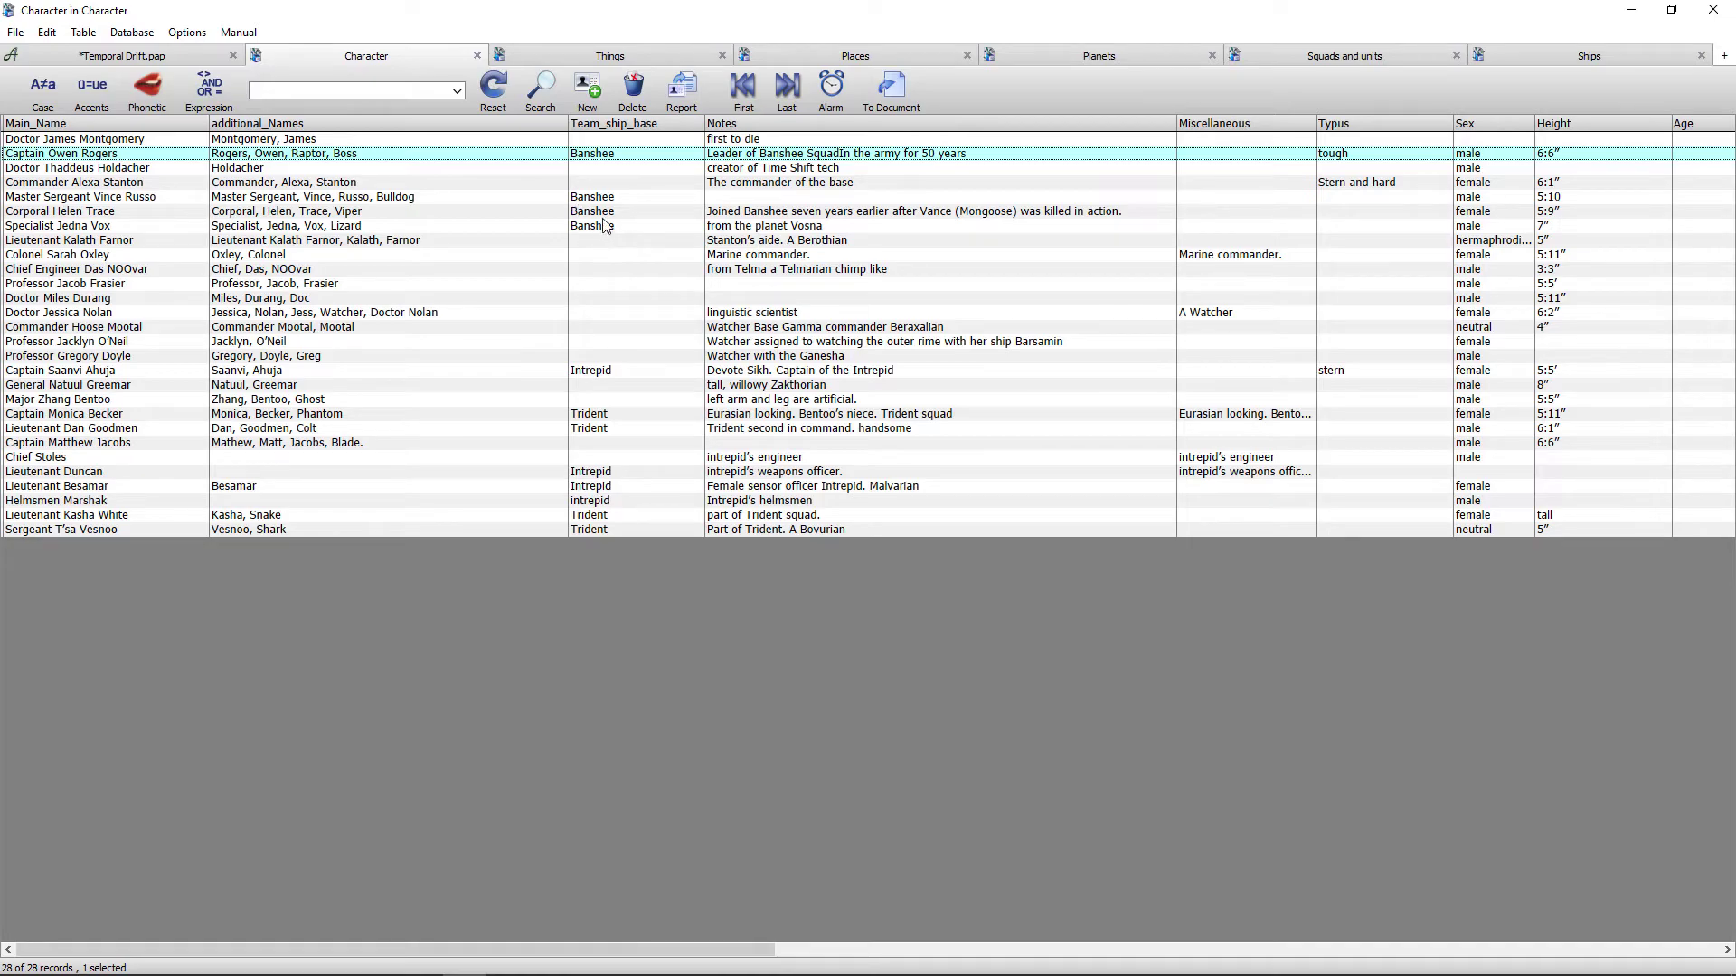
Add Team_ship_base as the default sort key for the Character records.
left_click(47, 32)
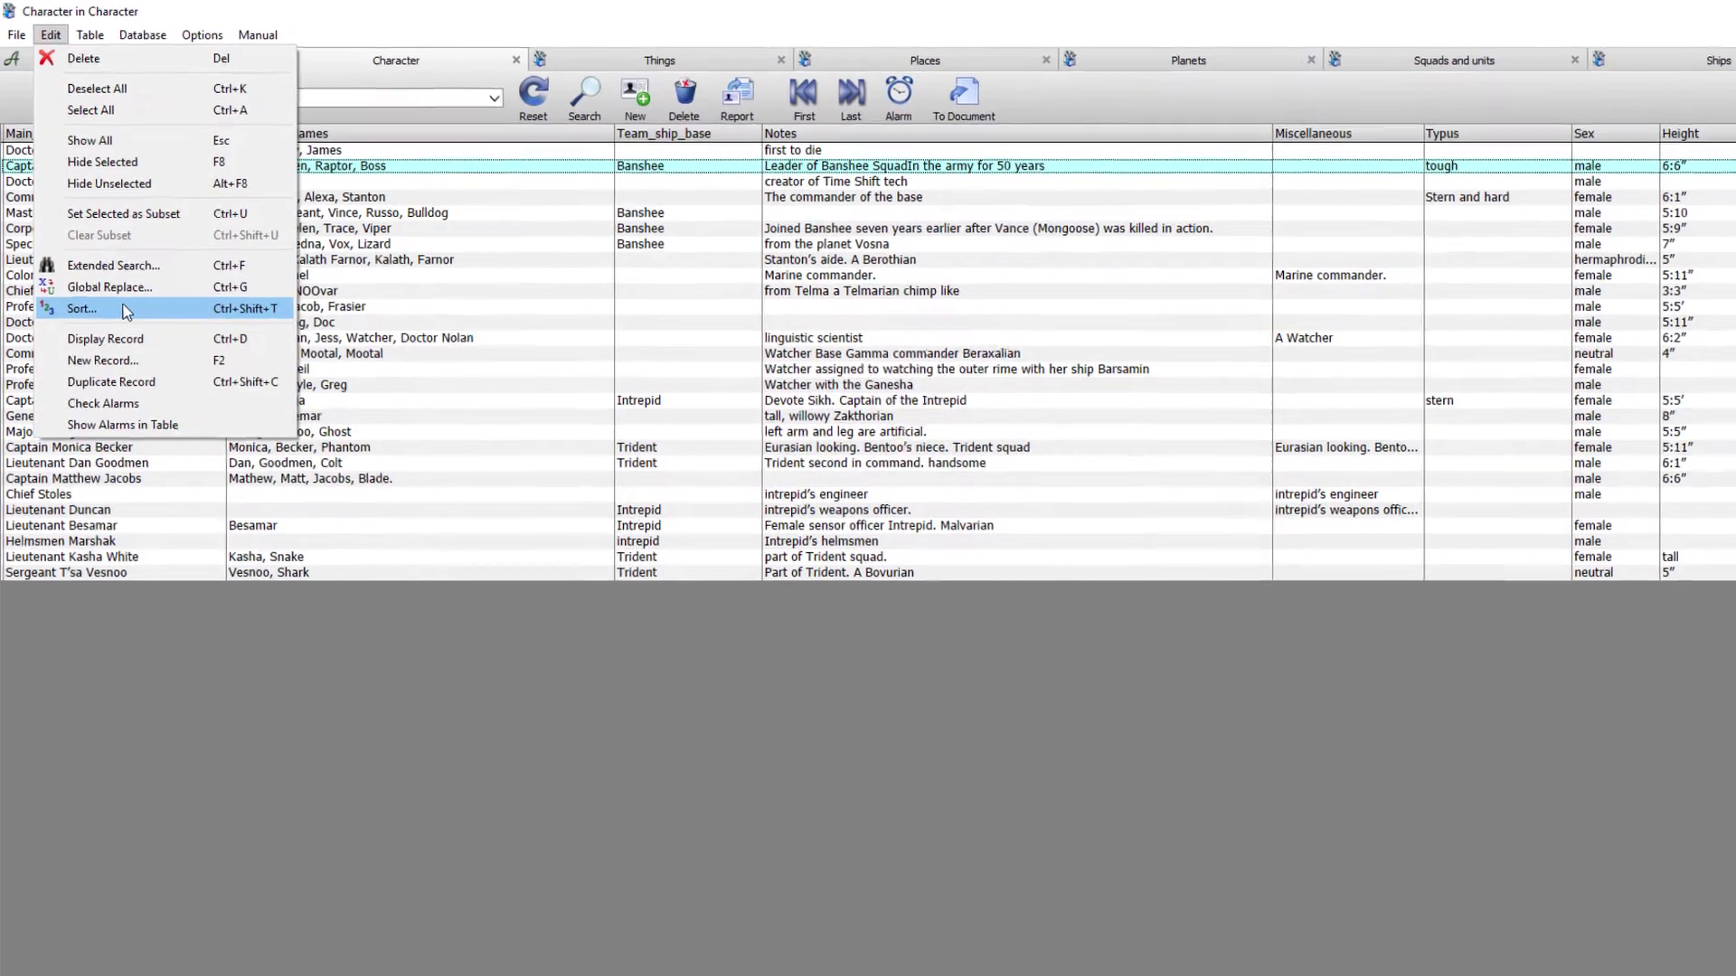
left_click(118, 295)
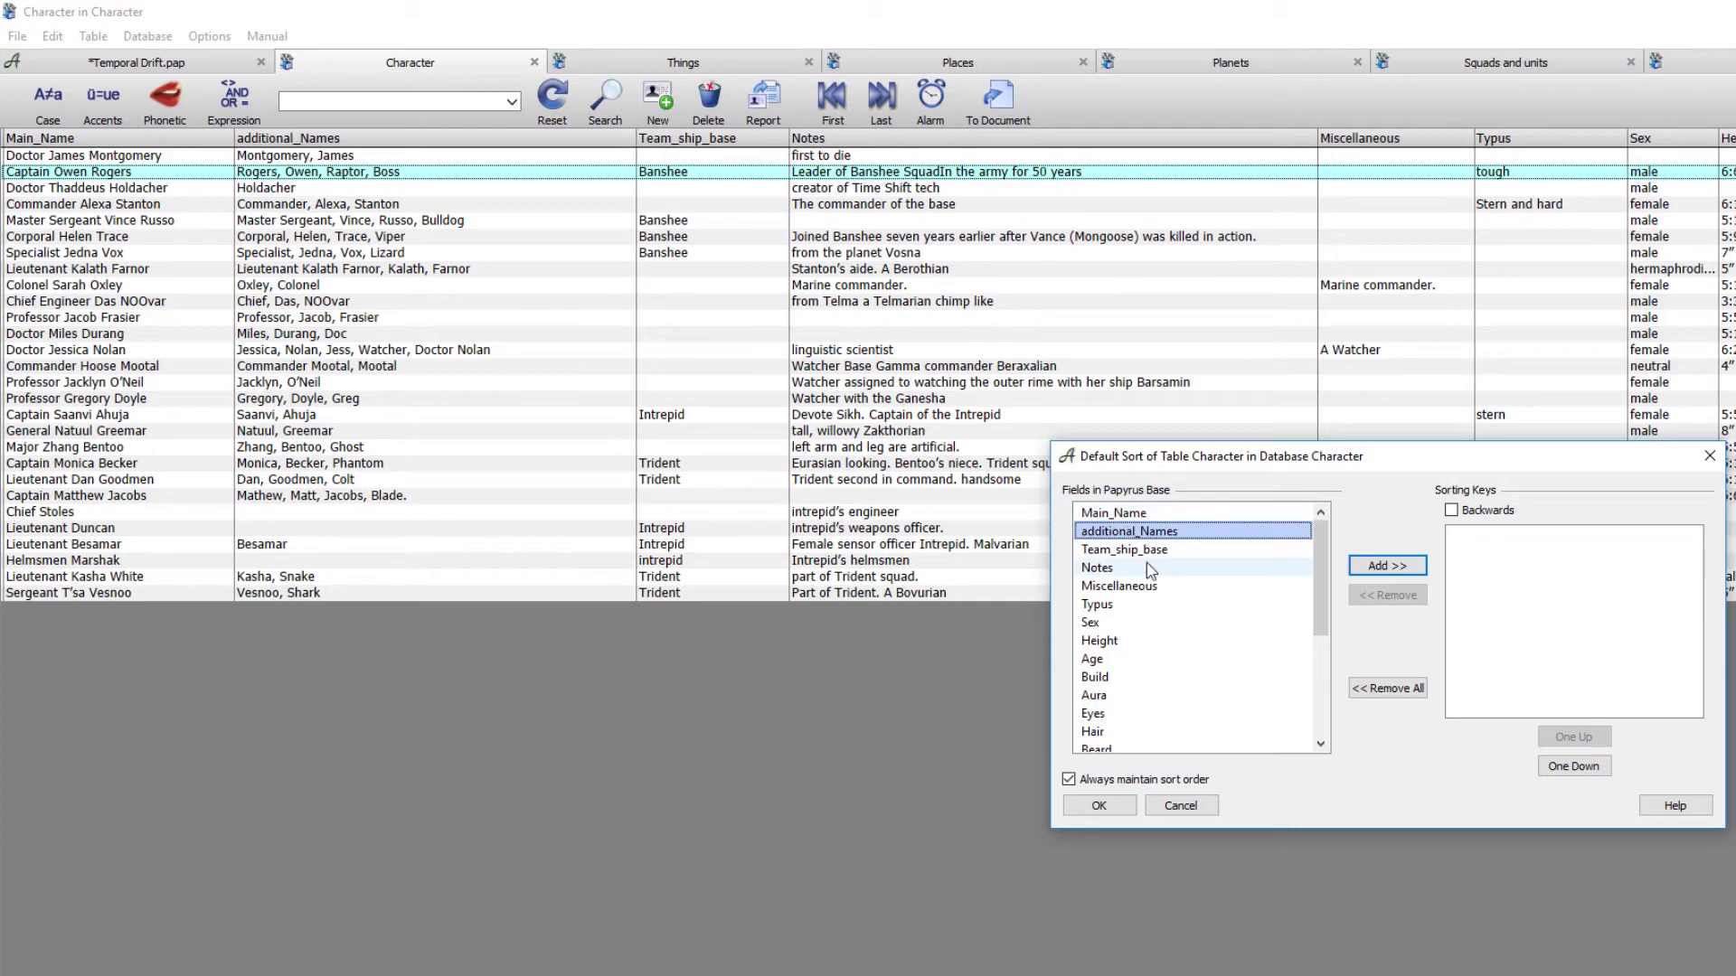
left_click(1137, 554)
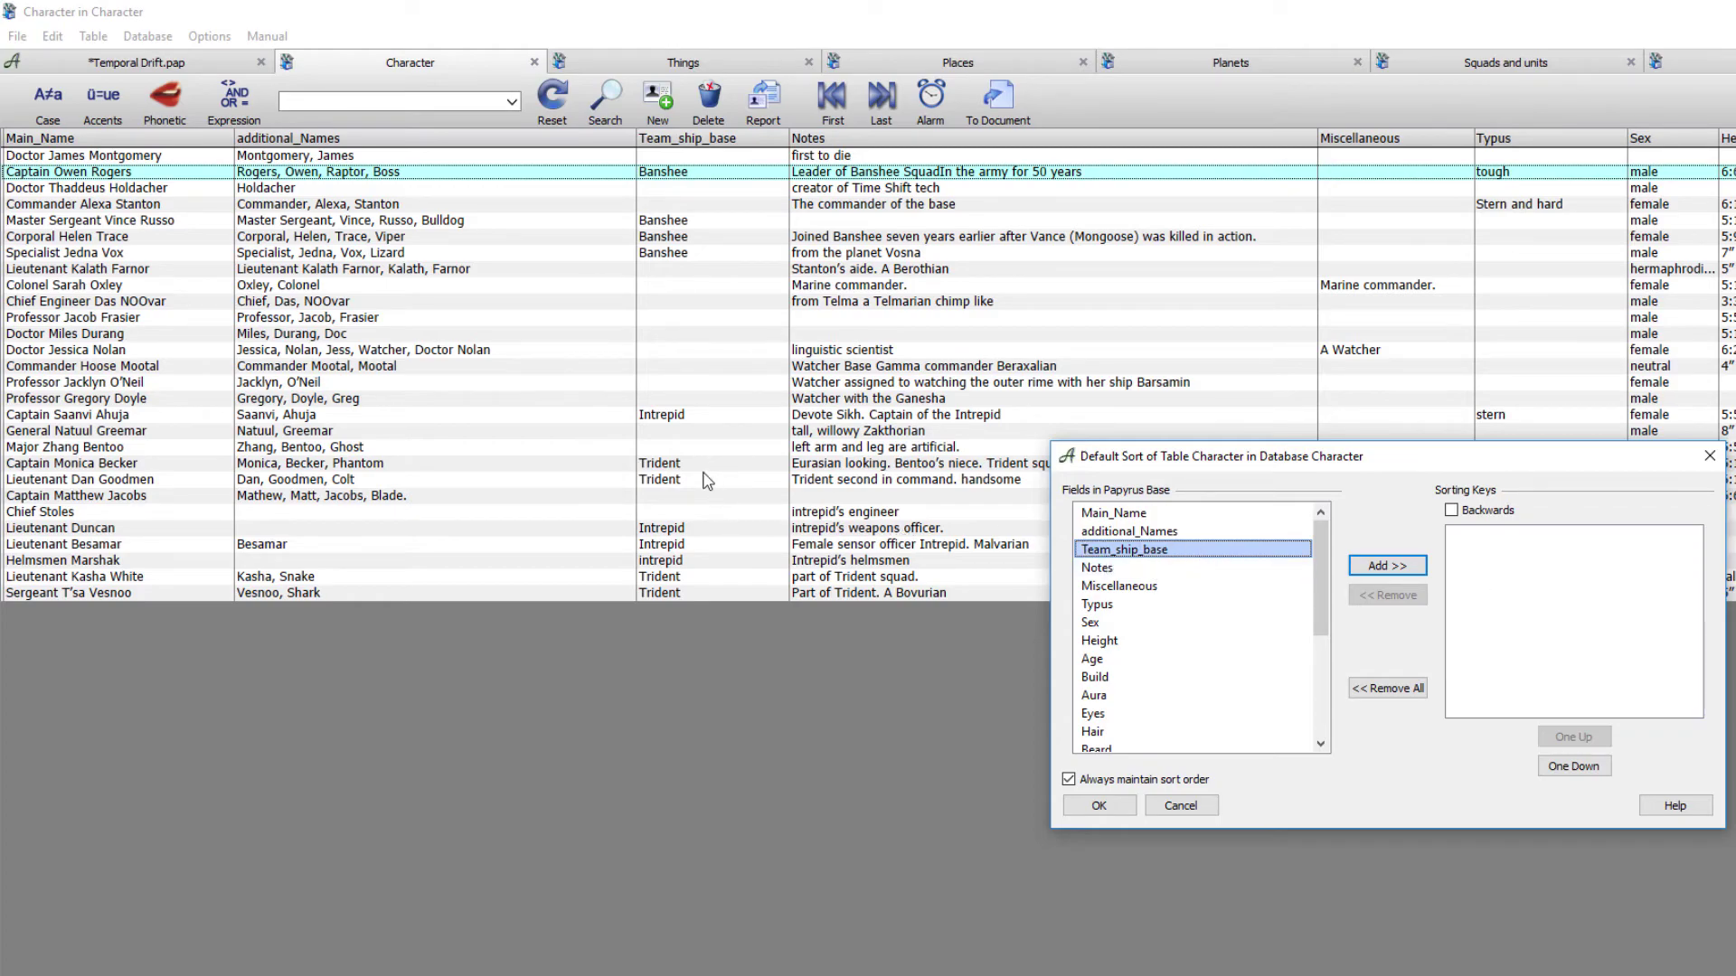
left_click(1386, 567)
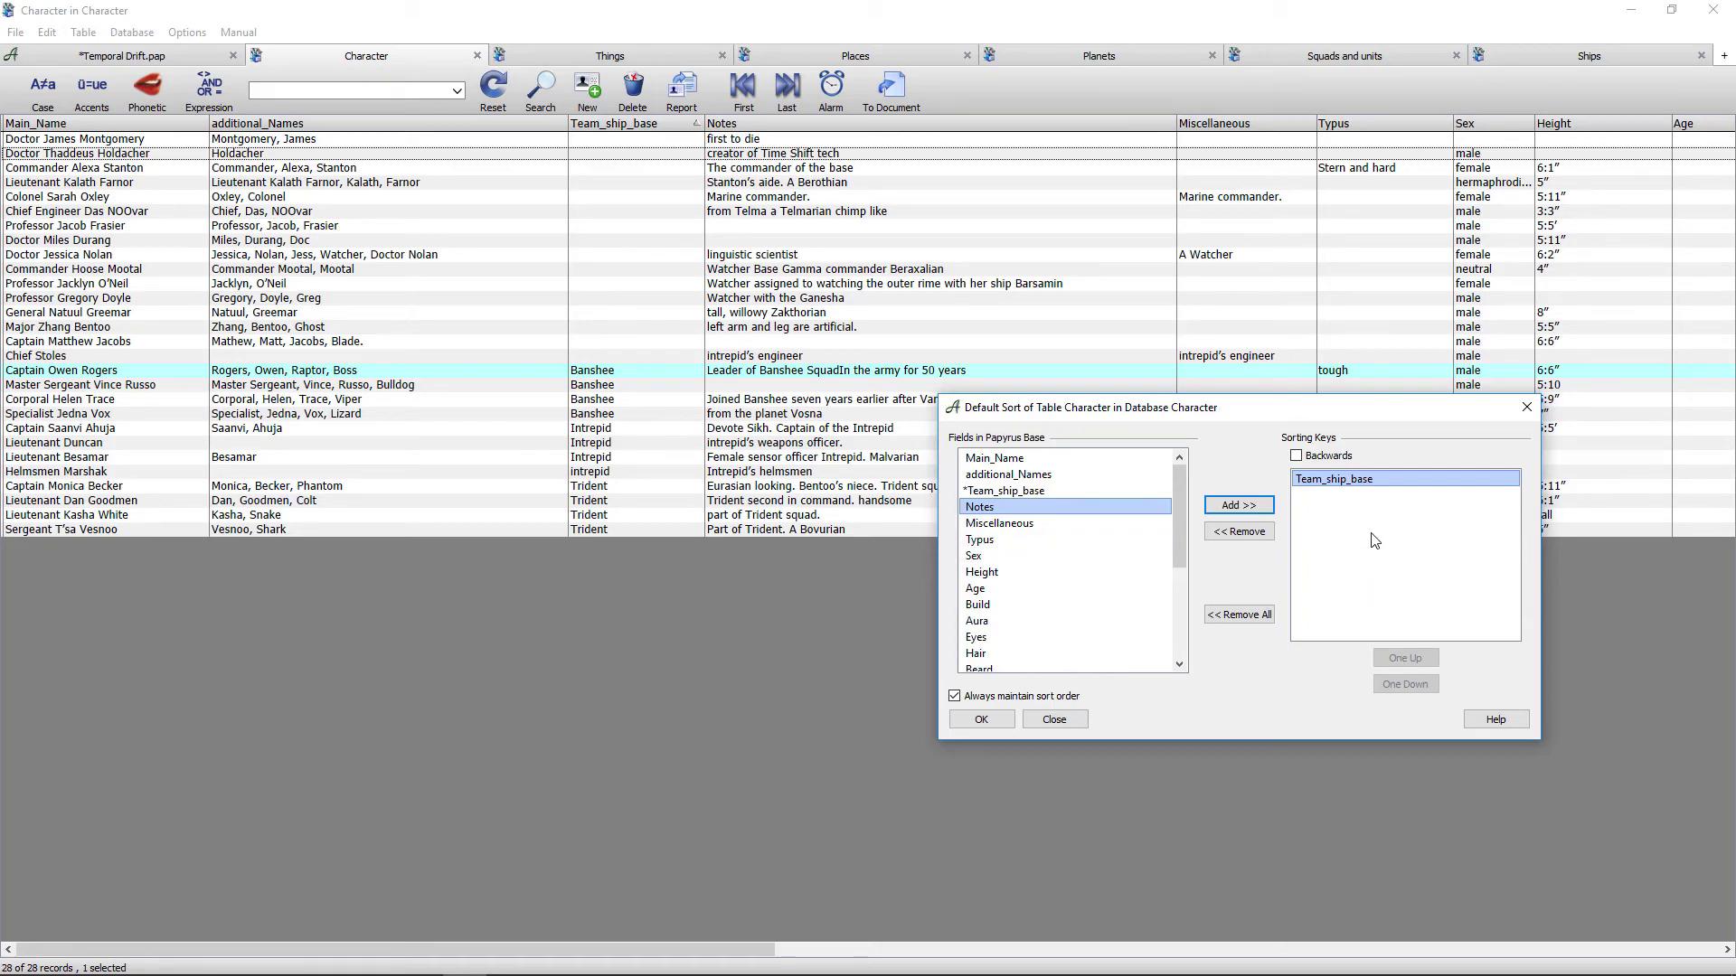
left_click(981, 720)
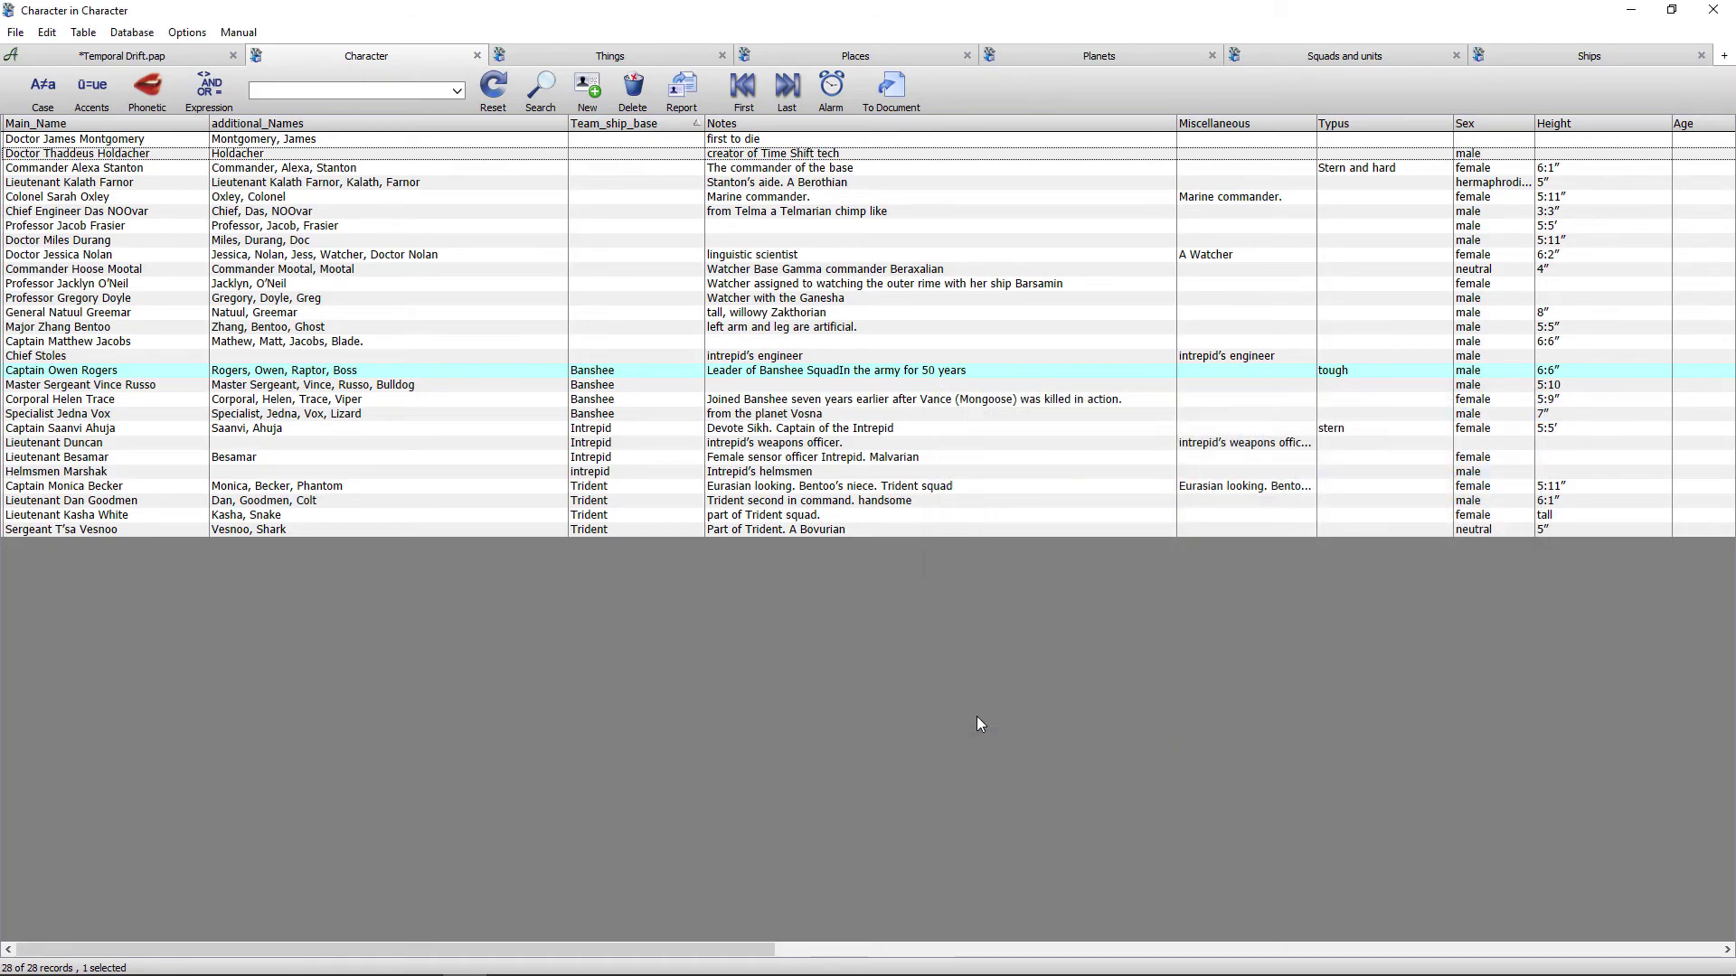